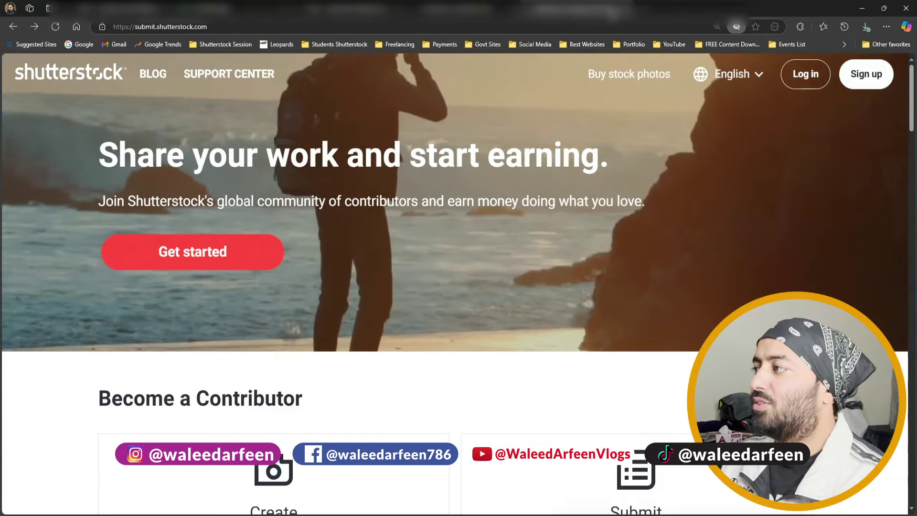
Open the main shutterstock.com website in a new tab.
{"action": "key", "text": "ctrl+t"}
{"action": "type", "text": "shu"}
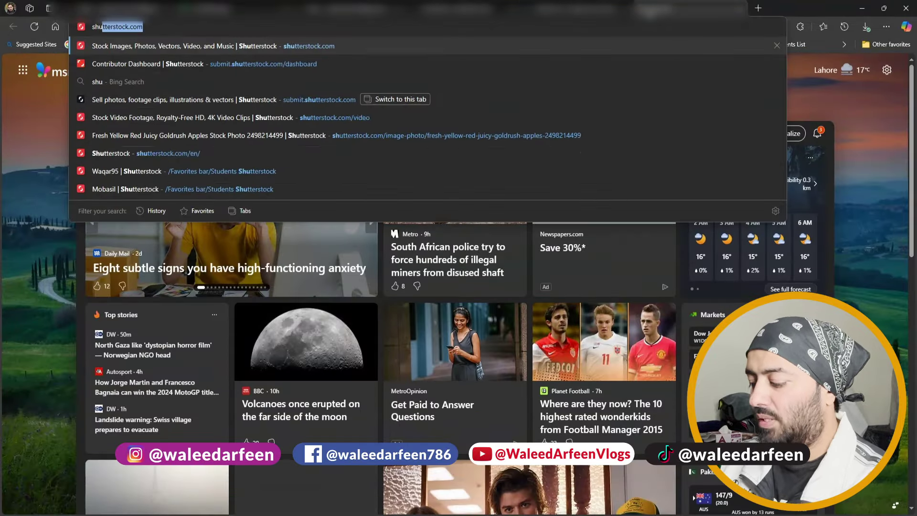
{"action": "key", "text": "Return"}
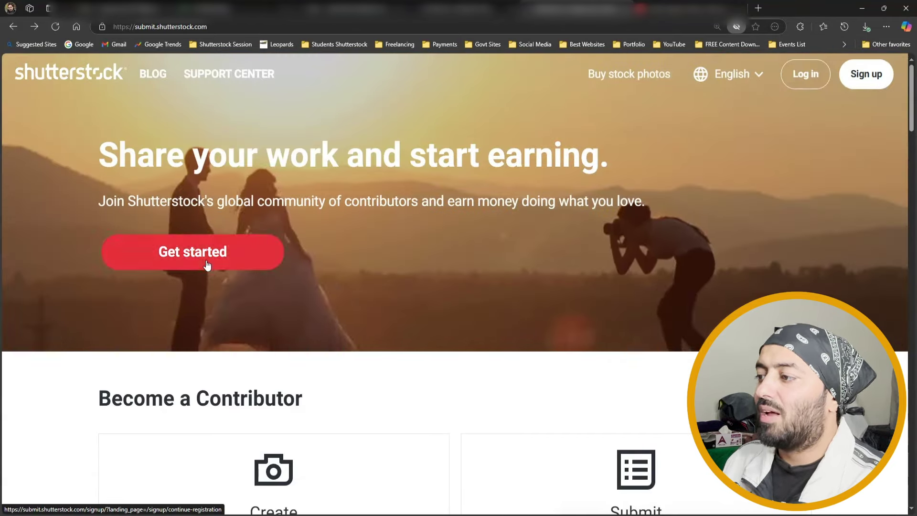
Start the contributor sign-up from the Shutterstock submission page and enter the full name in the account form.
{"action": "left_click", "coordinate": [238, 256]}
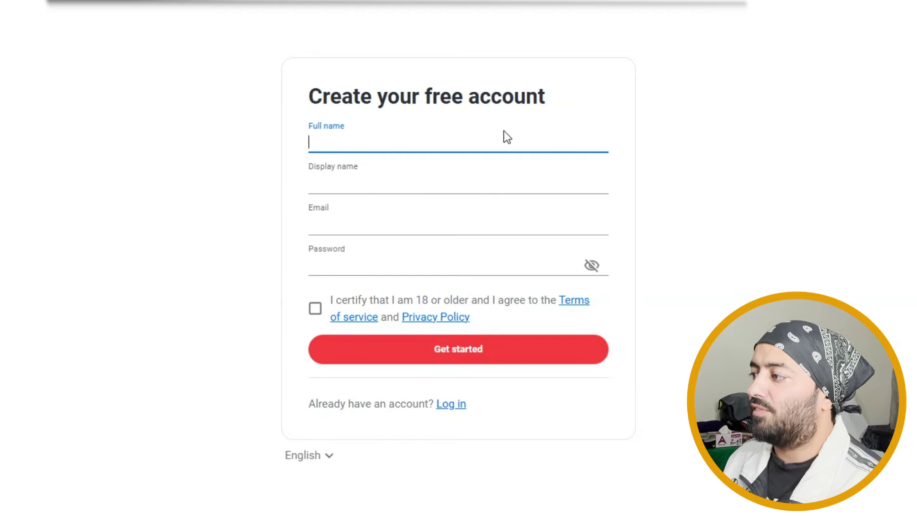
{"action": "left_click_drag", "start_coordinate": [419, 96], "coordinate": [539, 97]}
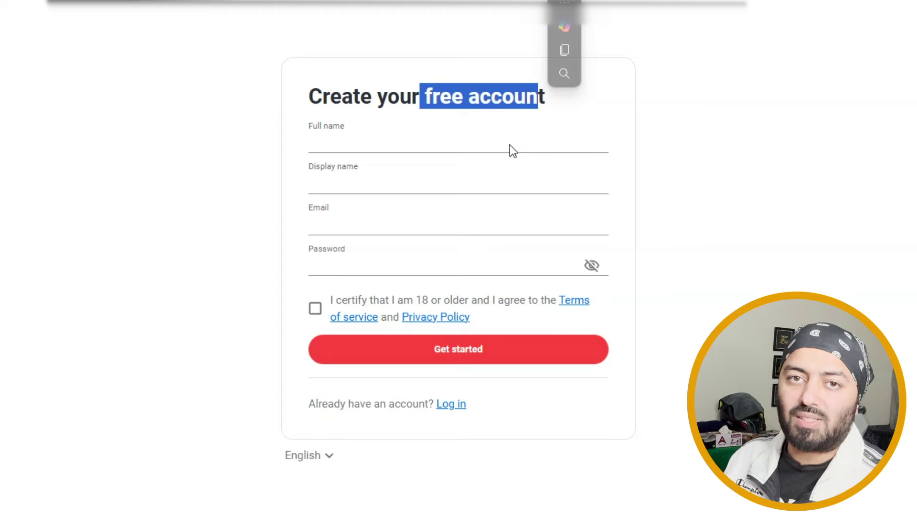
{"action": "left_click", "coordinate": [370, 139]}
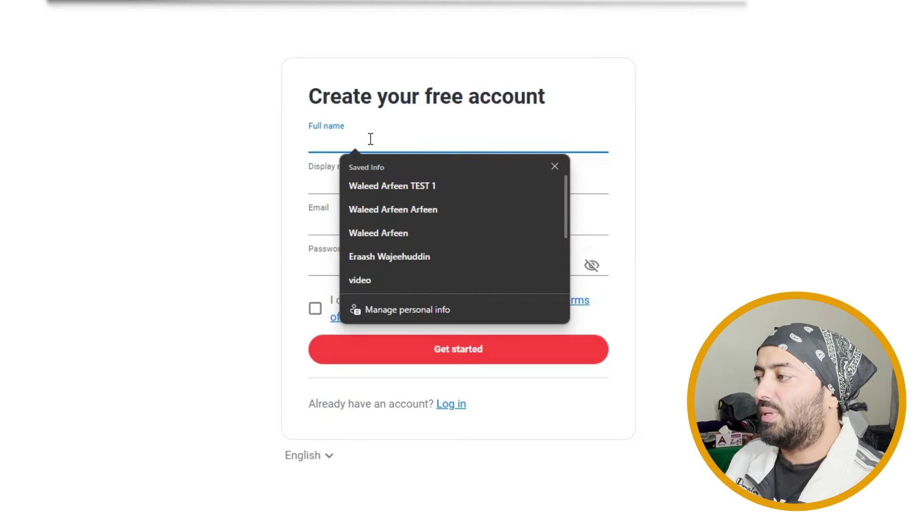
{"action": "type", "text": "Wa"}
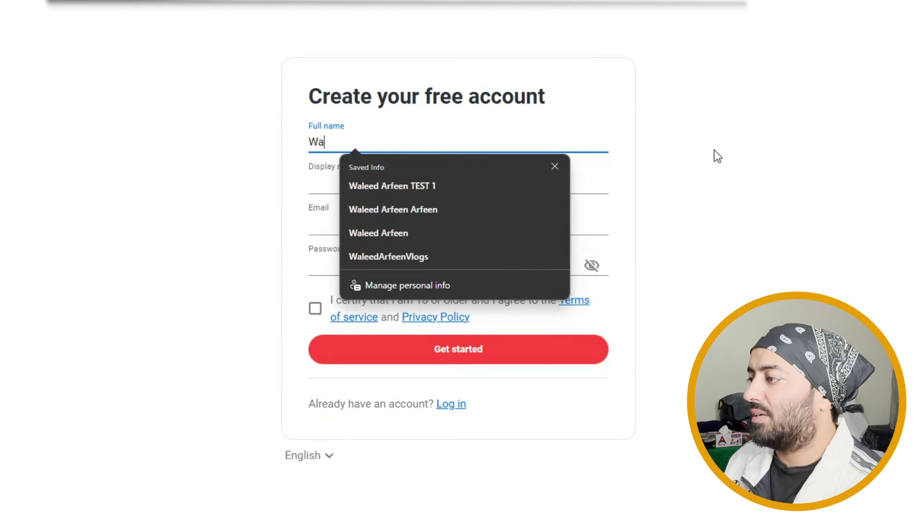
{"action": "type", "text": "leed Arf"}
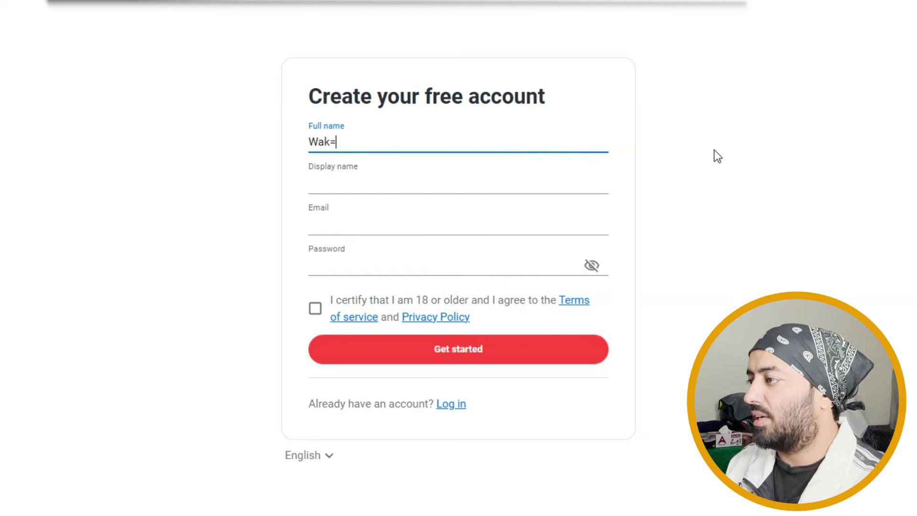
{"action": "type", "text": "een"}
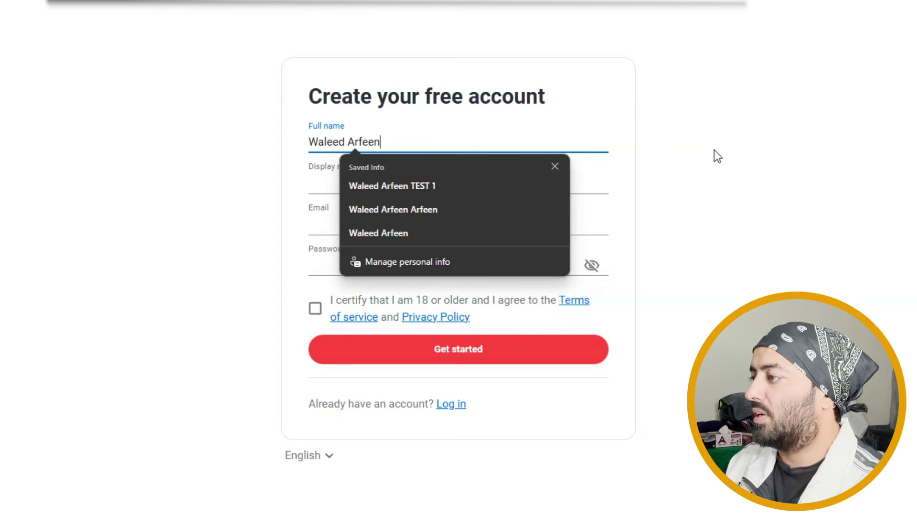
Fill in the display name, separating the first and last names with an underscore, and have its availability checked.
{"action": "left_click", "coordinate": [605, 181]}
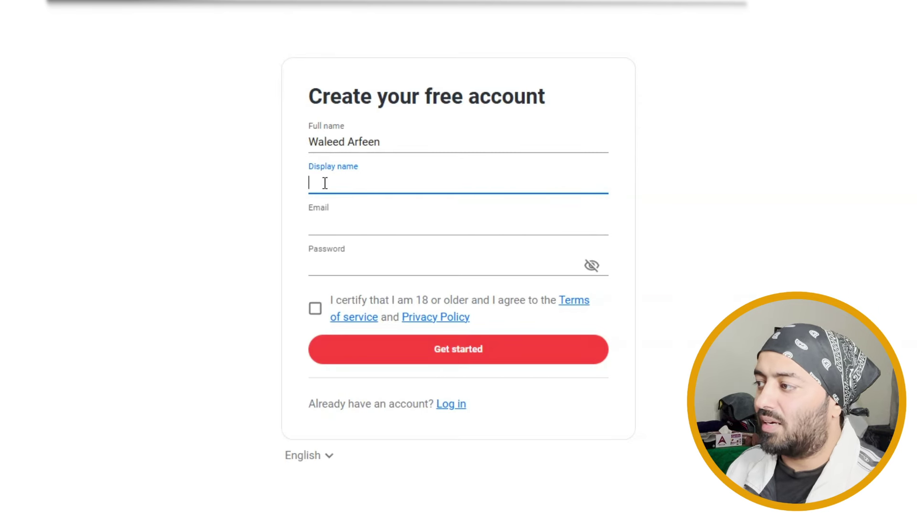
{"action": "type", "text": "waleedar"}
{"action": "key", "text": "BackSpace"}
{"action": "key", "text": "BackSpace"}
{"action": "type", "text": "_"}
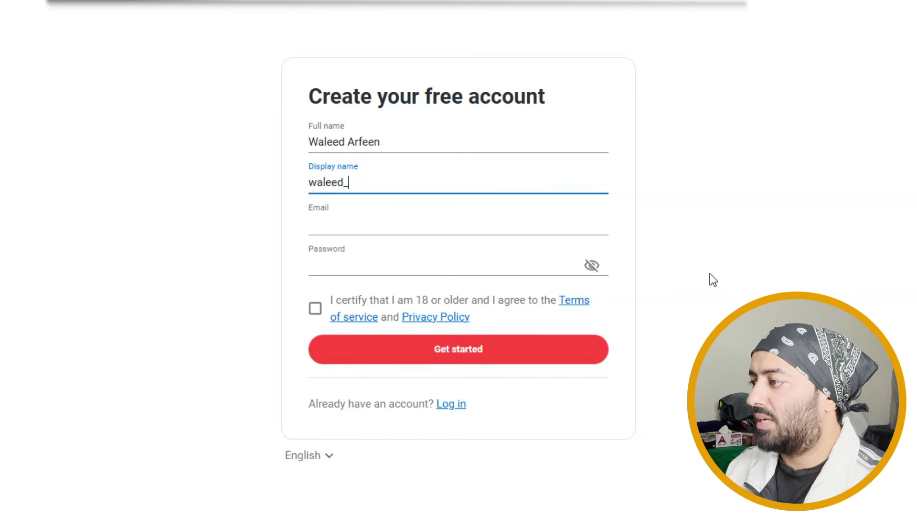
{"action": "type", "text": "arfeen"}
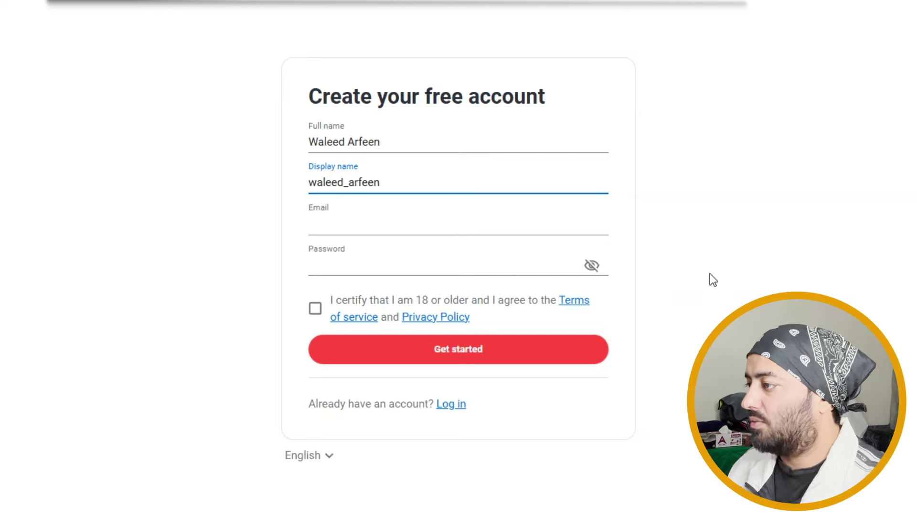
{"action": "left_click", "coordinate": [390, 224]}
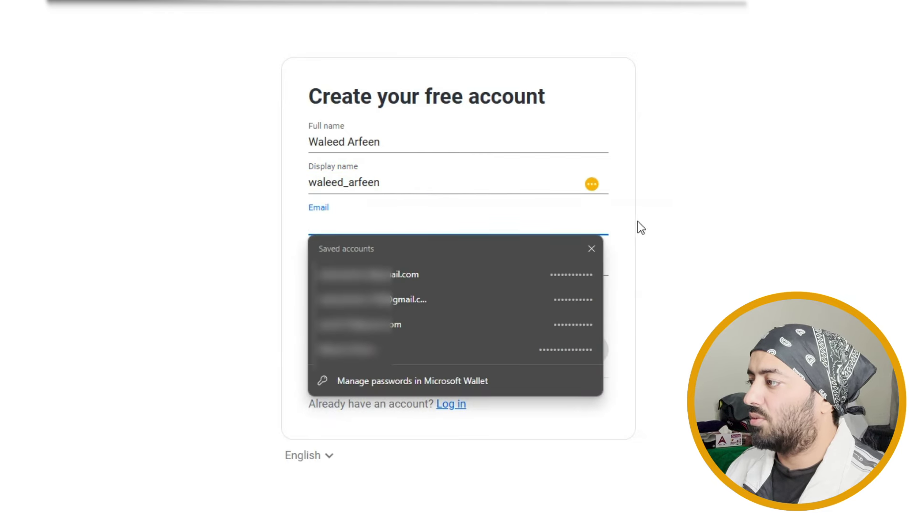
{"action": "left_click", "coordinate": [670, 215]}
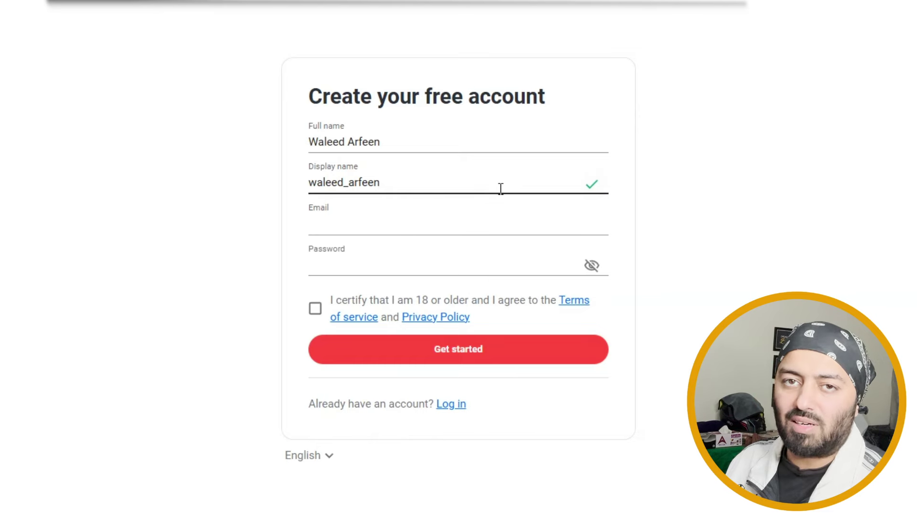
Copy the account's e-mail address from Gmail and paste it into the sign-up form's Email field.
{"action": "left_click", "coordinate": [388, 223]}
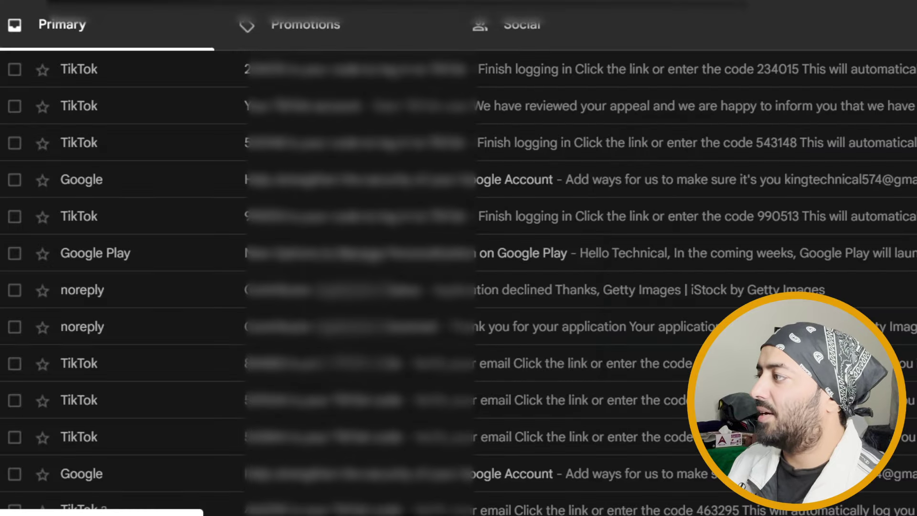
{"action": "left_click", "coordinate": [892, 76]}
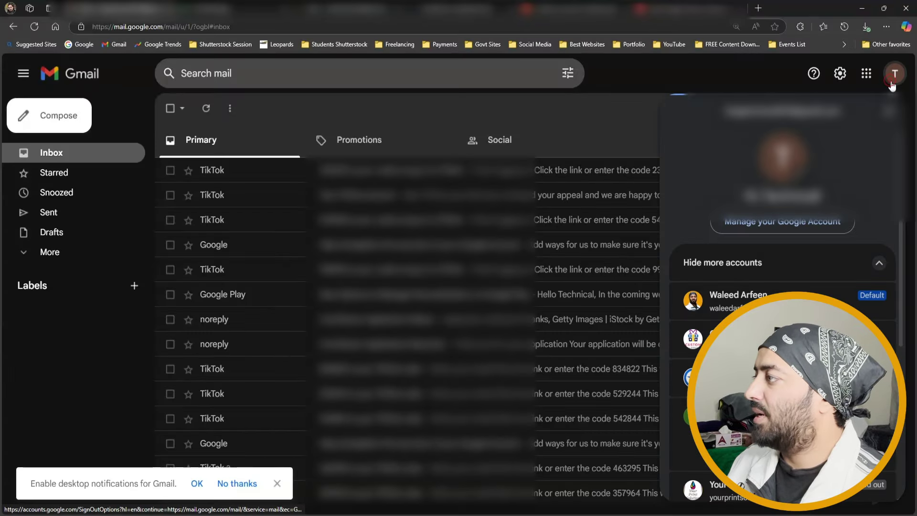
{"action": "left_click_drag", "start_coordinate": [844, 114], "coordinate": [723, 113]}
{"action": "right_click", "coordinate": [726, 114]}
{"action": "left_click", "coordinate": [750, 123]}
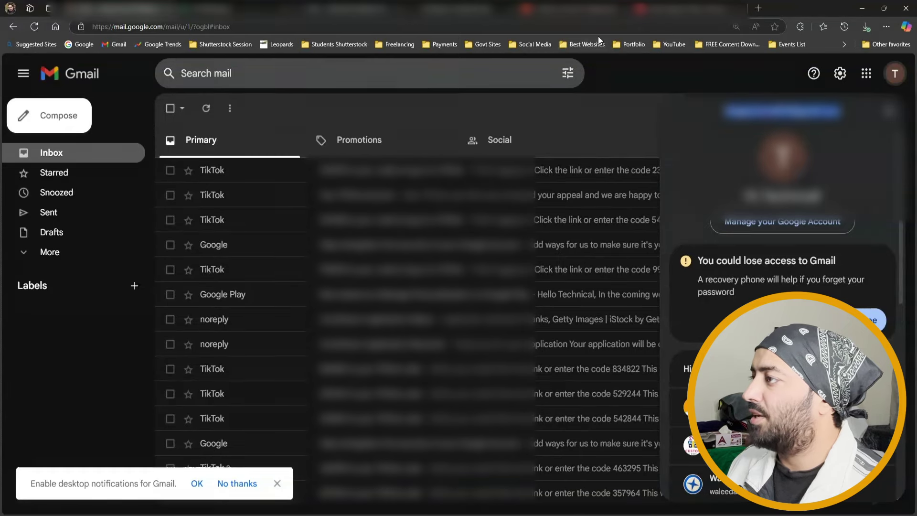
{"action": "left_click", "coordinate": [683, 8]}
{"action": "key", "text": "ctrl+v"}
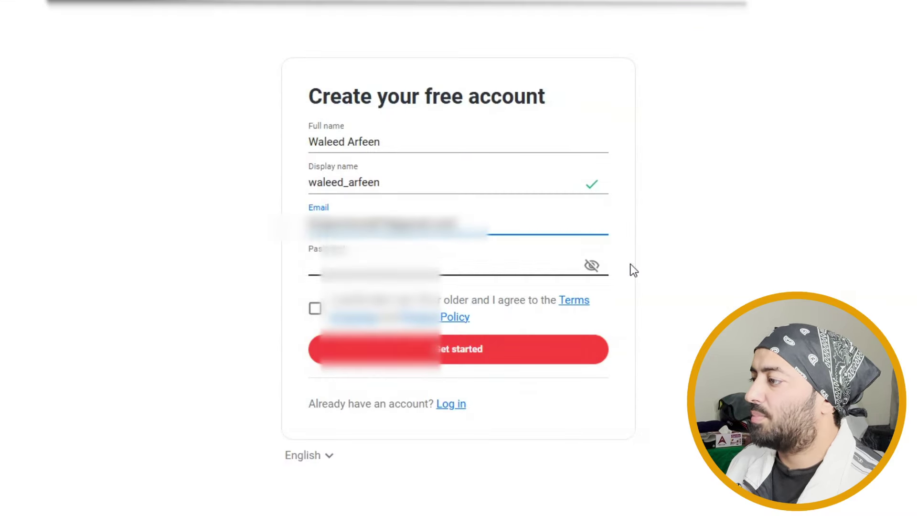
Enter the account password in the sign-up form's Password field.
{"action": "left_click", "coordinate": [688, 255]}
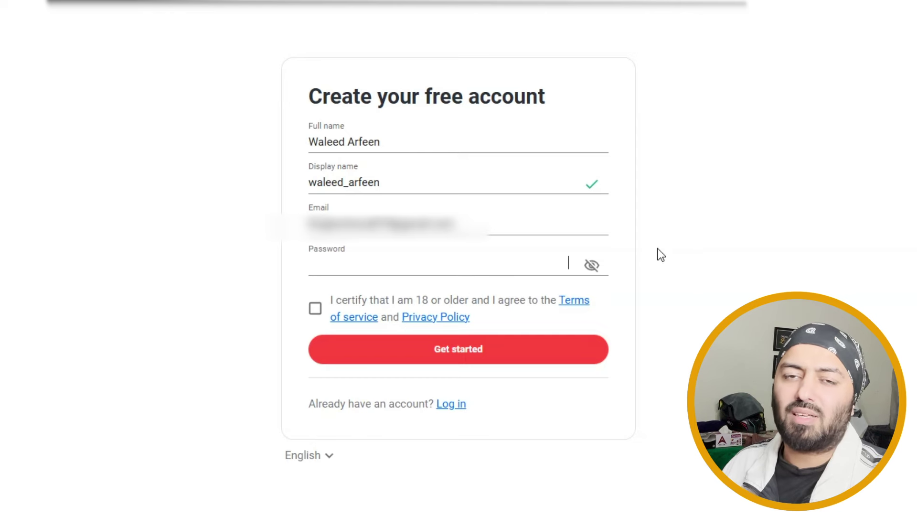
{"action": "left_click", "coordinate": [406, 262]}
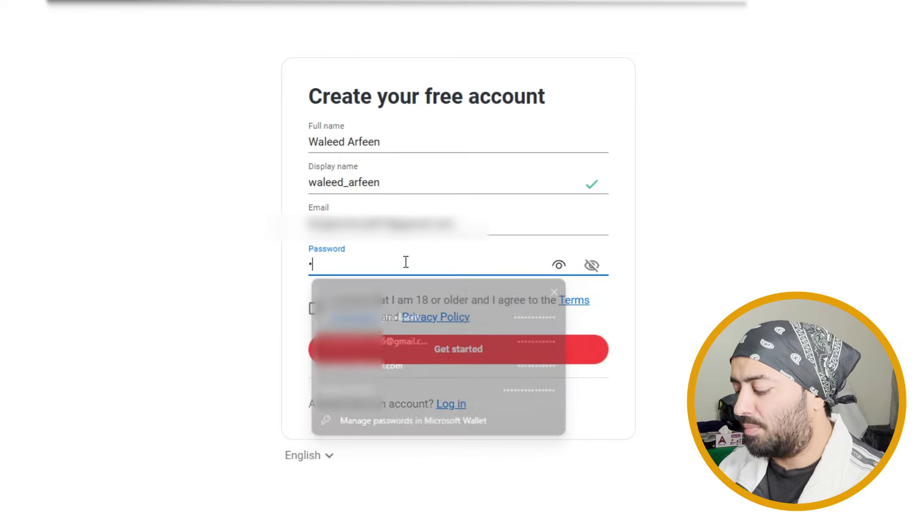
{"action": "key", "text": "ctrl+v"}
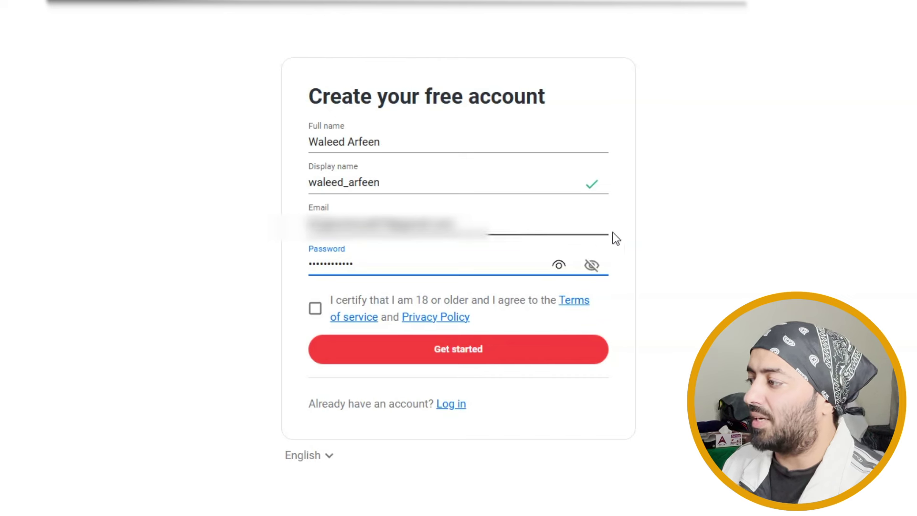
Certify being 18 or older with agreement to the terms of service and privacy policy, and submit the sign-up form.
{"action": "left_click", "coordinate": [320, 305]}
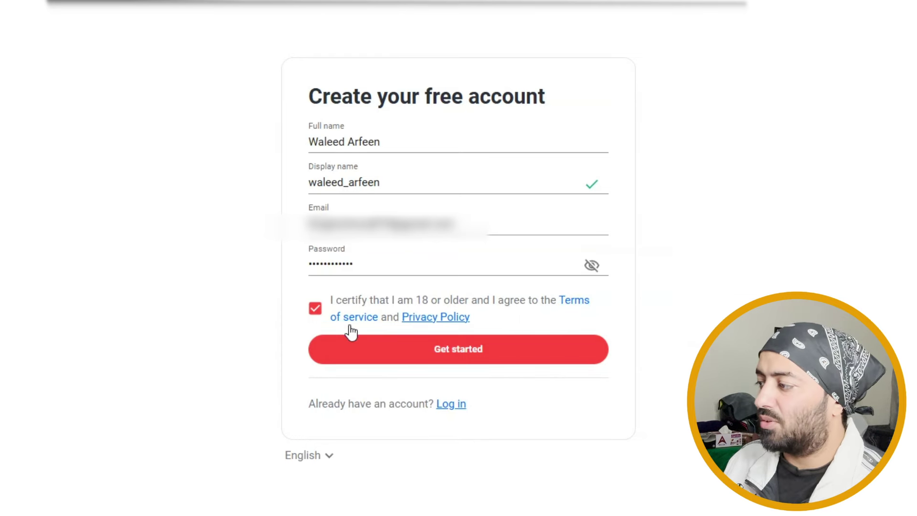
{"action": "left_click", "coordinate": [528, 352]}
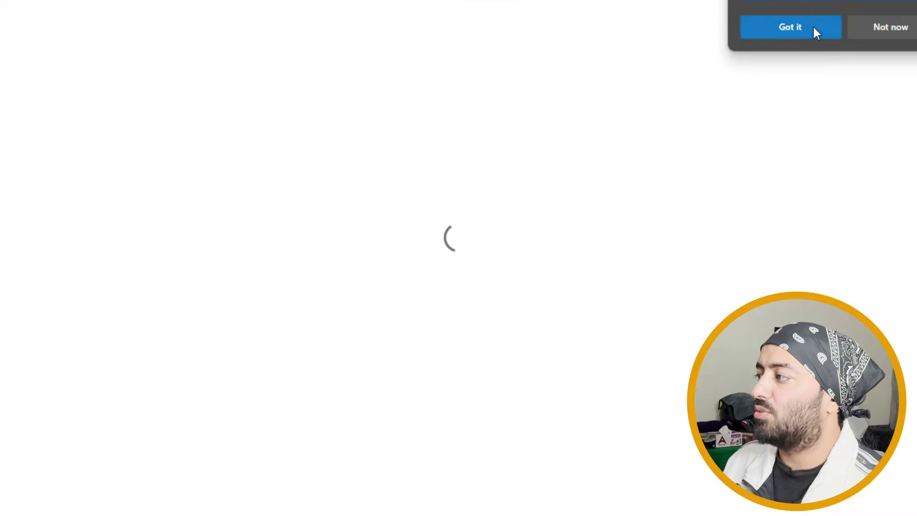
{"action": "left_click", "coordinate": [813, 27]}
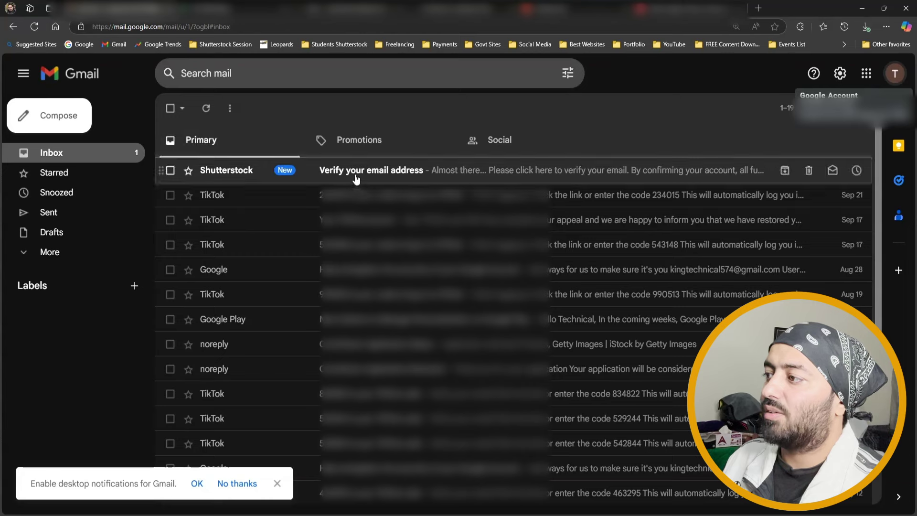
Verify the e-mail address through the link in Shutterstock's "Verify your email address" message in Gmail and continue to the address form.
{"action": "left_click", "coordinate": [382, 160]}
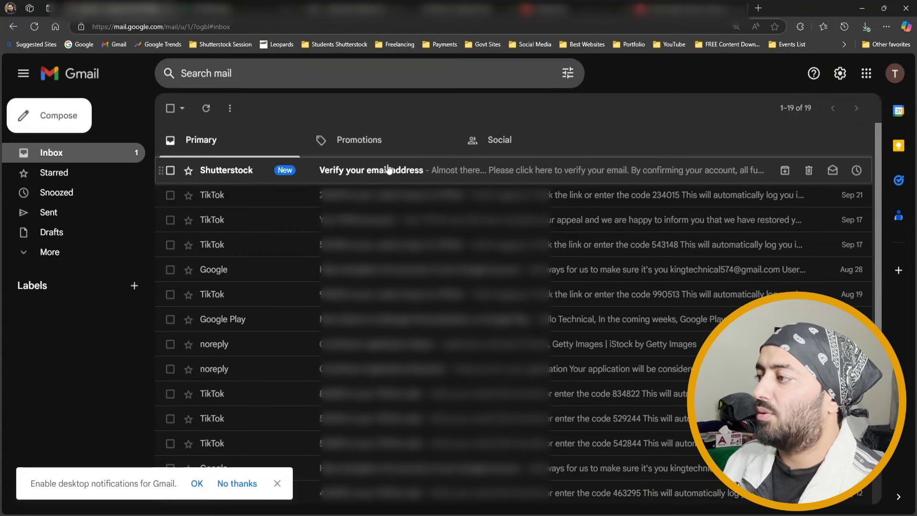
{"action": "left_click", "coordinate": [429, 172]}
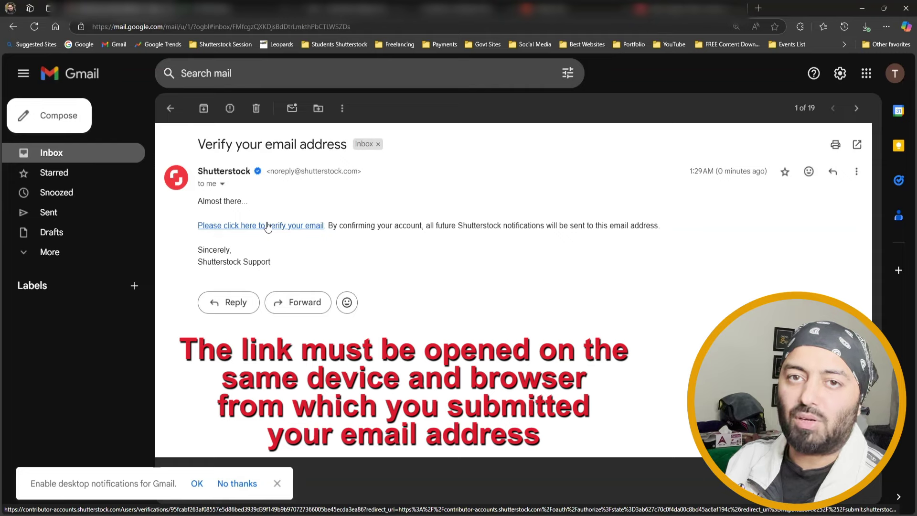
{"action": "left_click", "coordinate": [314, 227]}
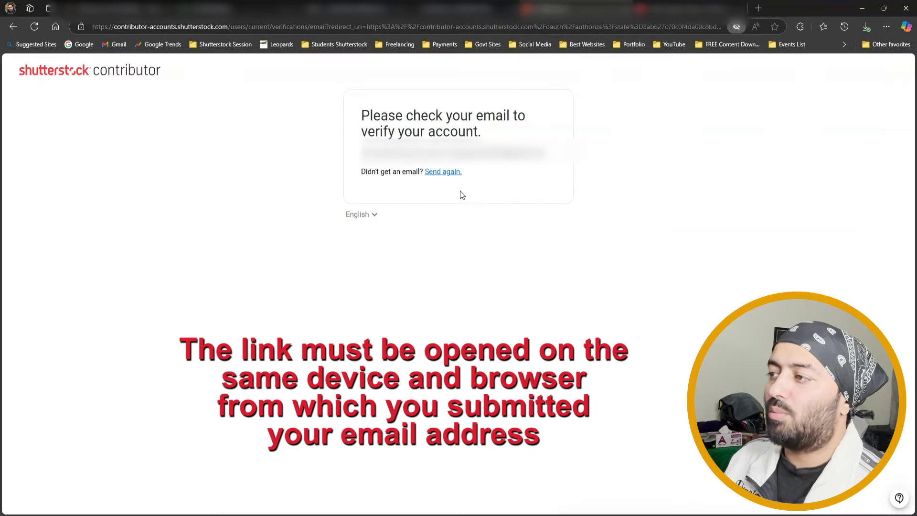
{"action": "left_click", "coordinate": [105, 6]}
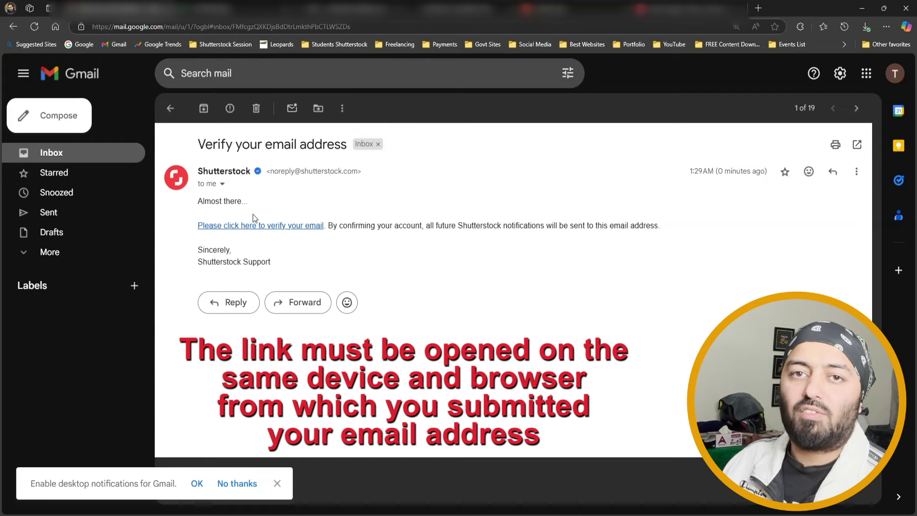
{"action": "left_click", "coordinate": [270, 225]}
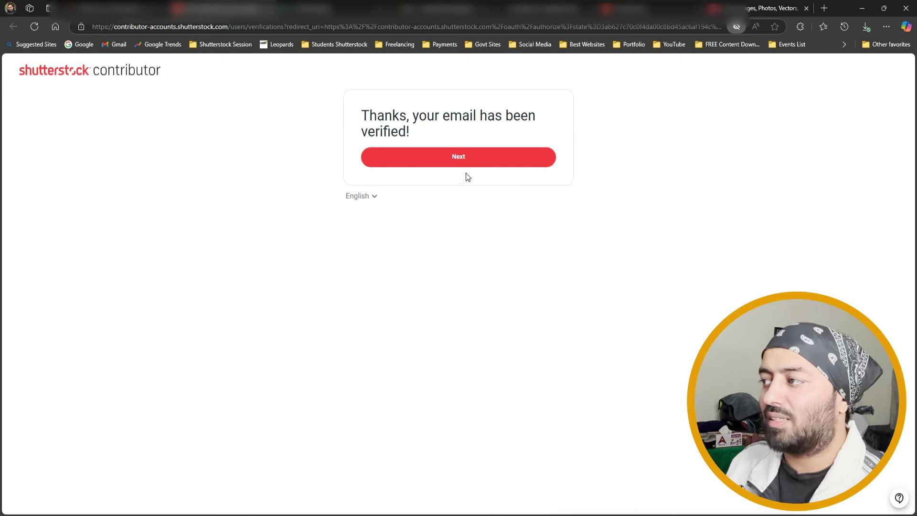
{"action": "left_click", "coordinate": [479, 161]}
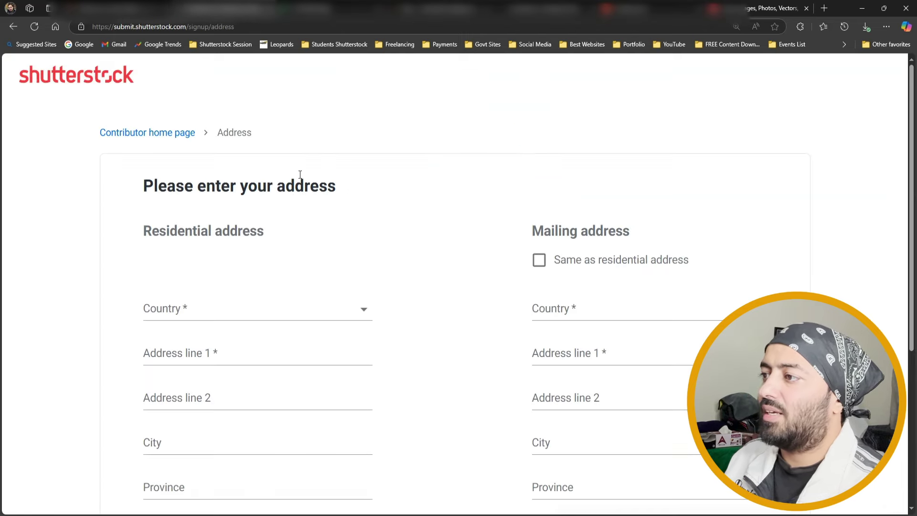
Fill in the residential address with Pakistan as the country, mark the mailing address as the same, and submit the form.
{"action": "scroll", "coordinate": [286, 177], "scroll_direction": "down", "scroll_amount": 3}
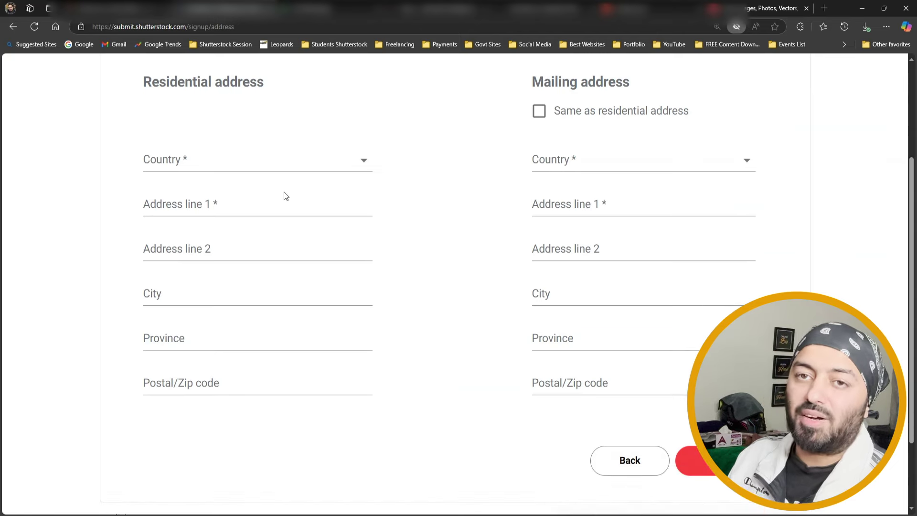
{"action": "left_click", "coordinate": [266, 160]}
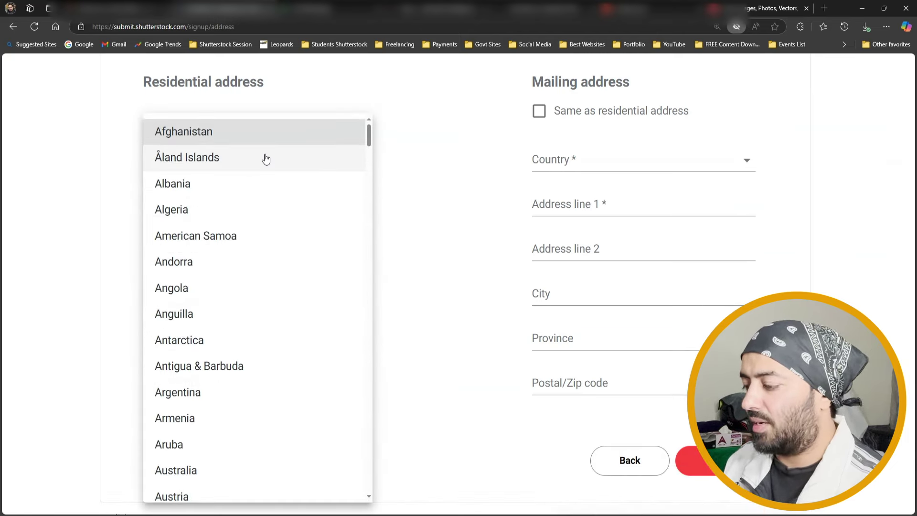
{"action": "key", "text": "p"}
{"action": "left_click", "coordinate": [202, 305]}
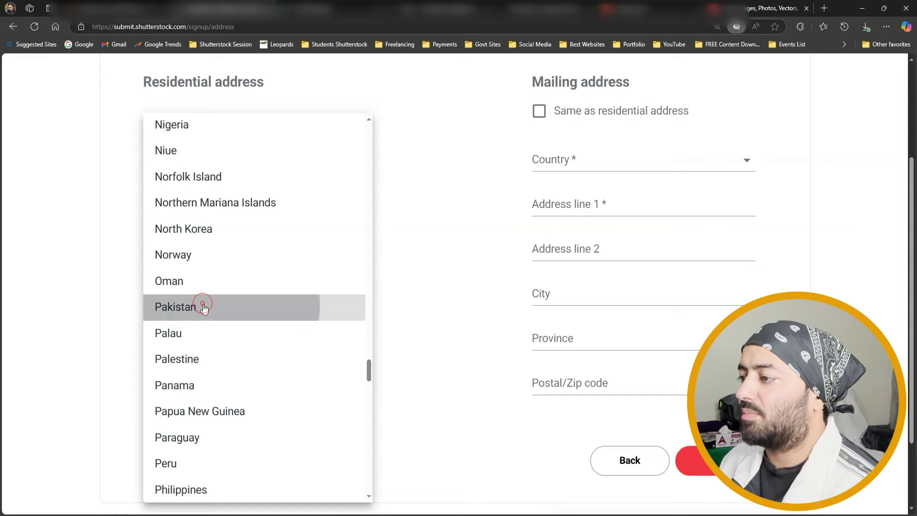
{"action": "left_click", "coordinate": [221, 197]}
{"action": "left_click", "coordinate": [236, 239]}
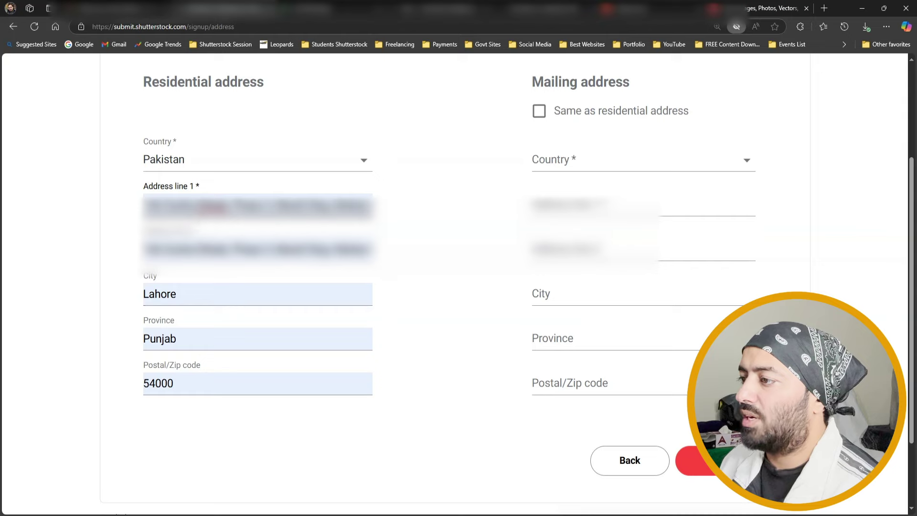
{"action": "left_click", "coordinate": [538, 110]}
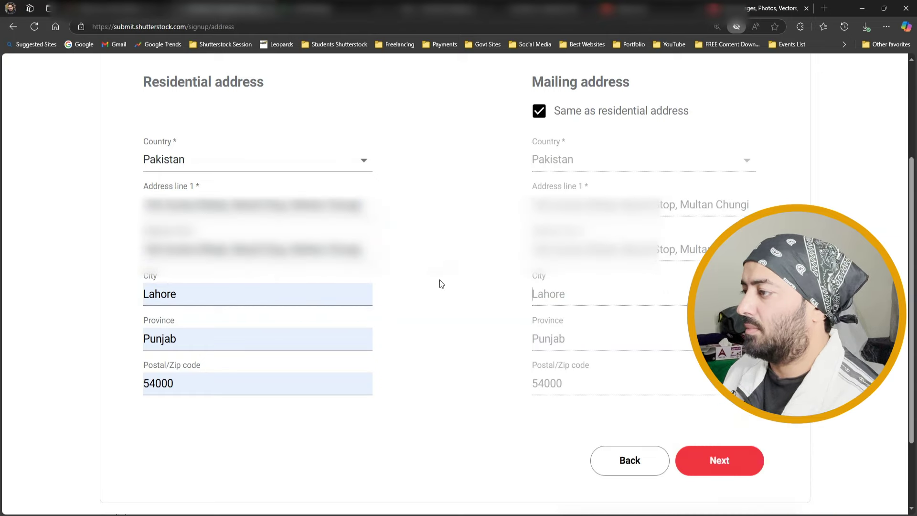
{"action": "left_click", "coordinate": [719, 461]}
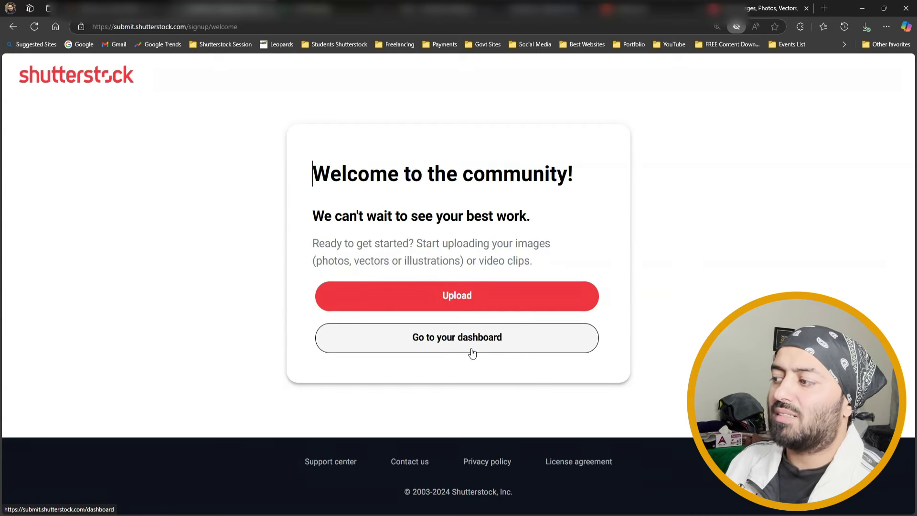
Open the contributor dashboard, reset the page zoom to default, and go through the featured banners in the carousel.
{"action": "left_click", "coordinate": [506, 341]}
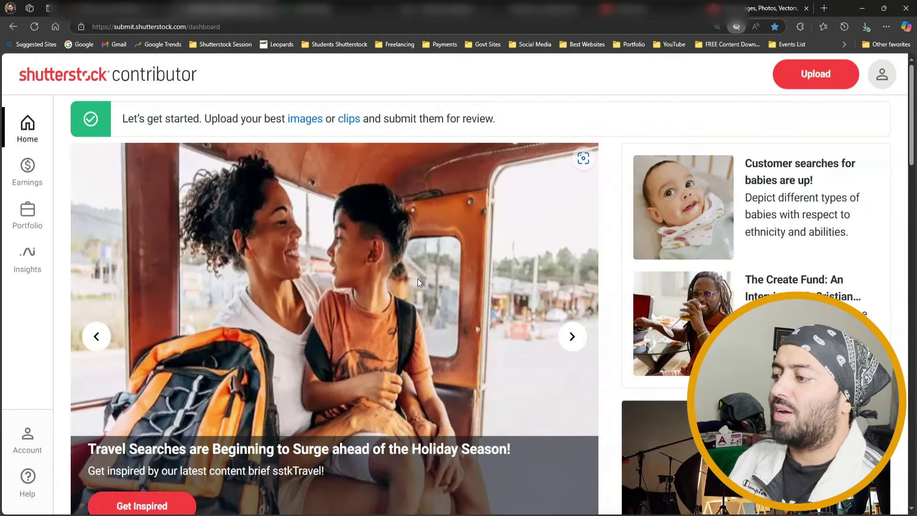
{"action": "key", "text": "ctrl+0"}
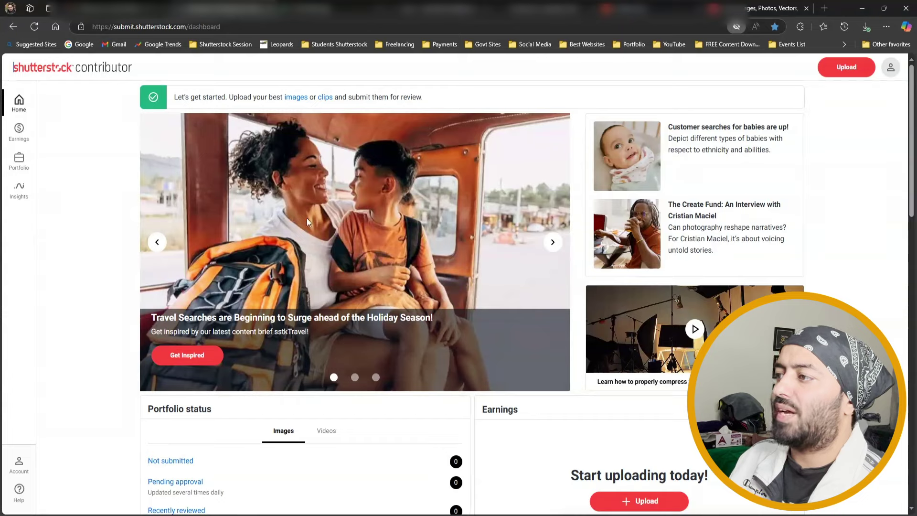
{"action": "left_click", "coordinate": [552, 244]}
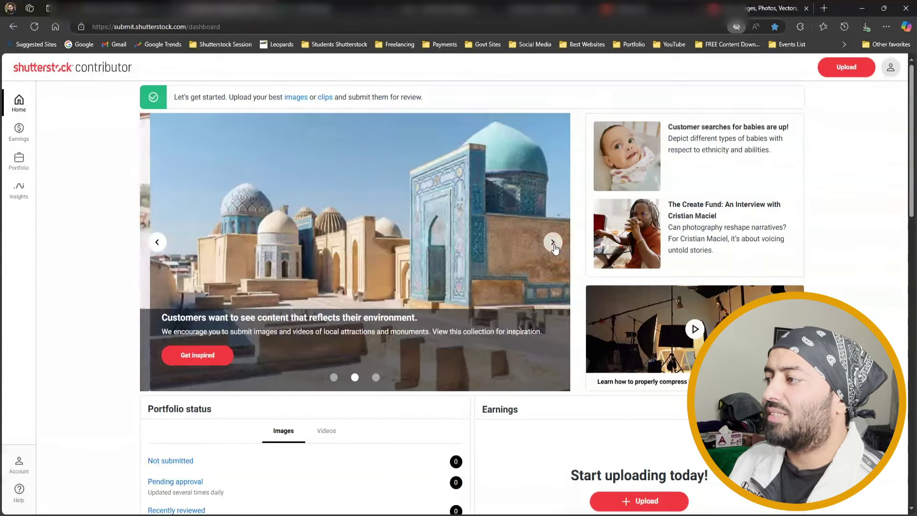
{"action": "left_click", "coordinate": [553, 243]}
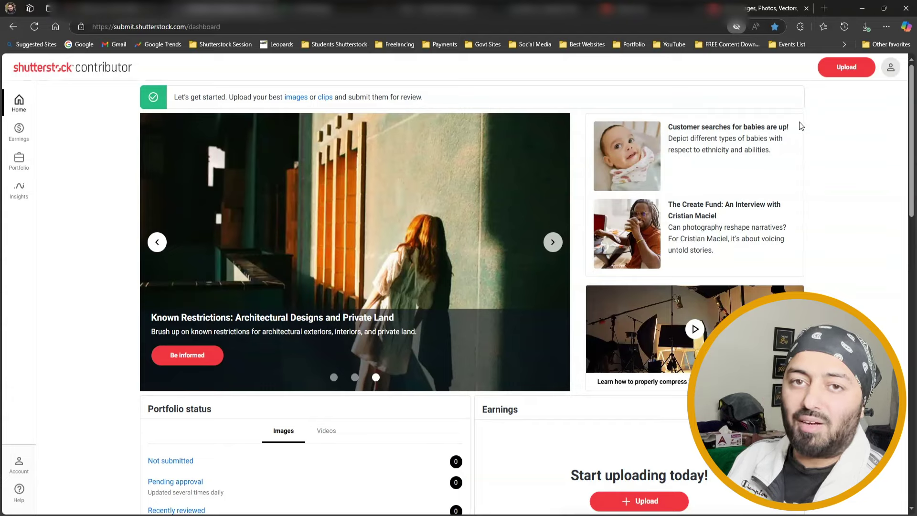
{"action": "left_click_drag", "start_coordinate": [800, 125], "coordinate": [745, 257]}
{"action": "left_click", "coordinate": [849, 223]}
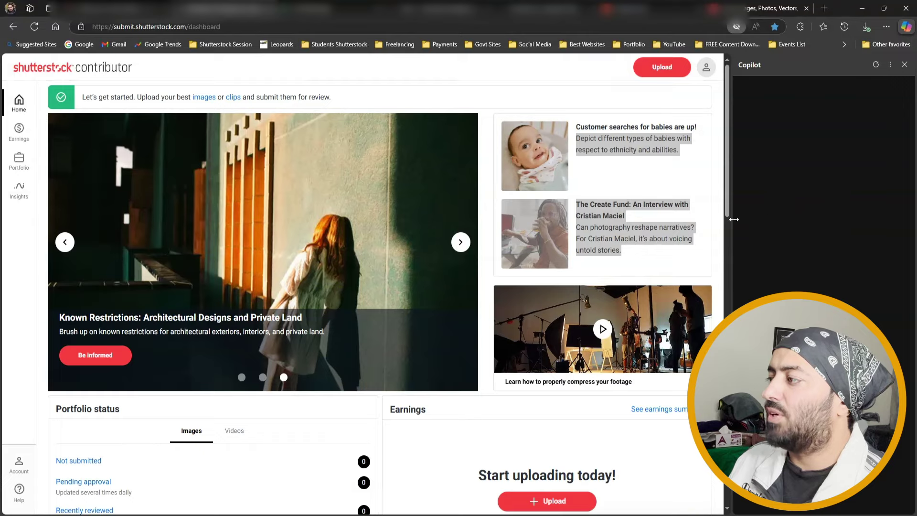
{"action": "left_click", "coordinate": [904, 65]}
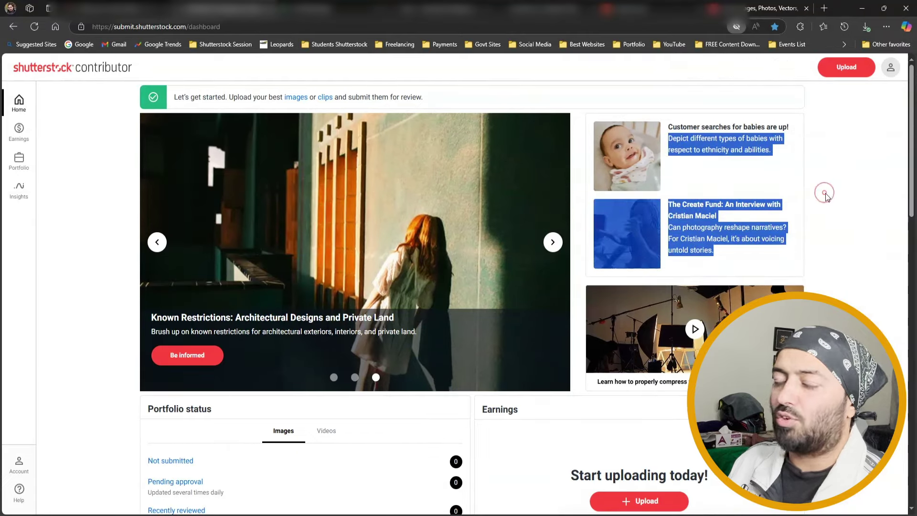
Close the Contributor Content Briefs page, return to the contributor dashboard, and clear the text selection there.
{"action": "left_click", "coordinate": [482, 5]}
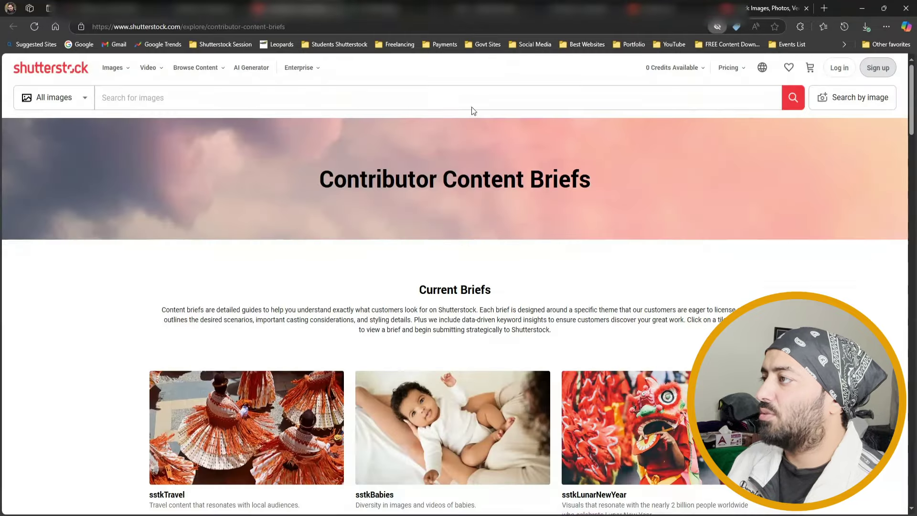
{"action": "key", "text": "ctrl+w"}
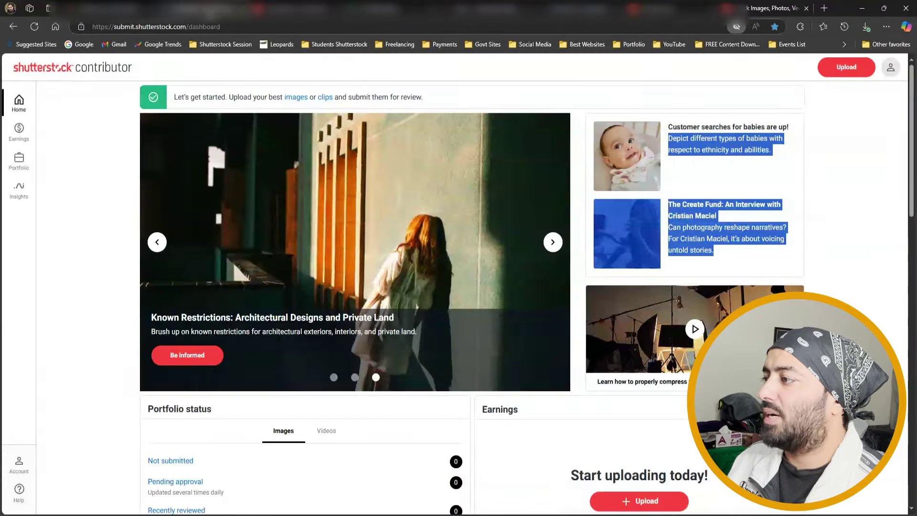
{"action": "left_click", "coordinate": [847, 229]}
Examine the dashboard's Portfolio status section, checking both its Videos and Images views.
{"action": "scroll", "coordinate": [847, 229], "scroll_direction": "down", "scroll_amount": 2}
{"action": "scroll", "coordinate": [848, 229], "scroll_direction": "down", "scroll_amount": 3}
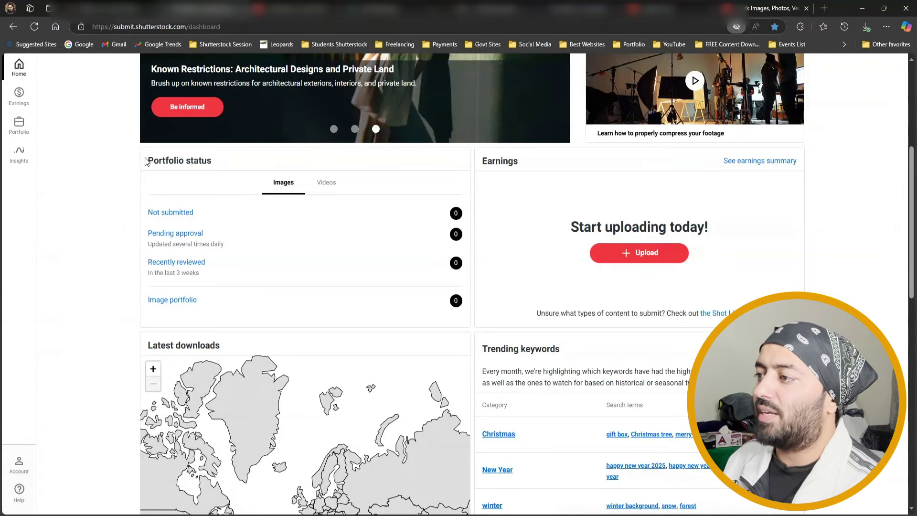
{"action": "left_click_drag", "start_coordinate": [147, 161], "coordinate": [215, 166]}
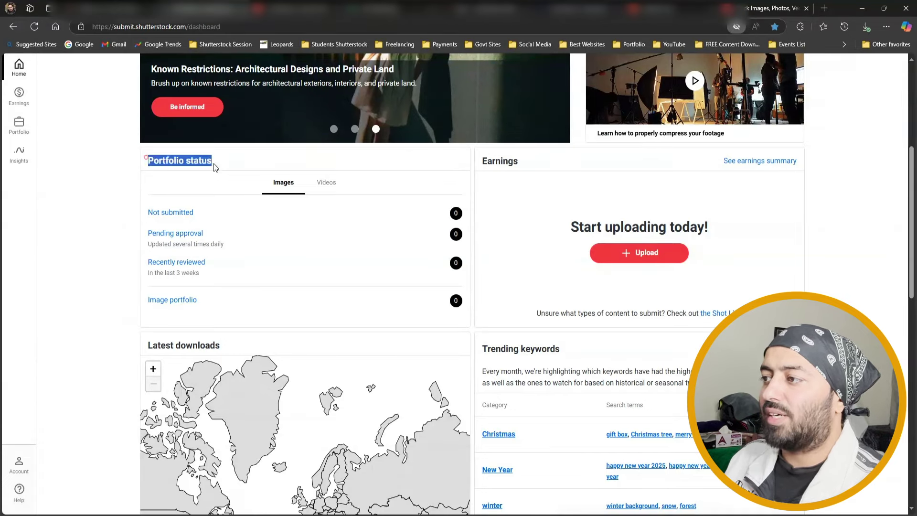
{"action": "left_click", "coordinate": [247, 164]}
{"action": "left_click", "coordinate": [326, 184]}
{"action": "left_click", "coordinate": [287, 183]}
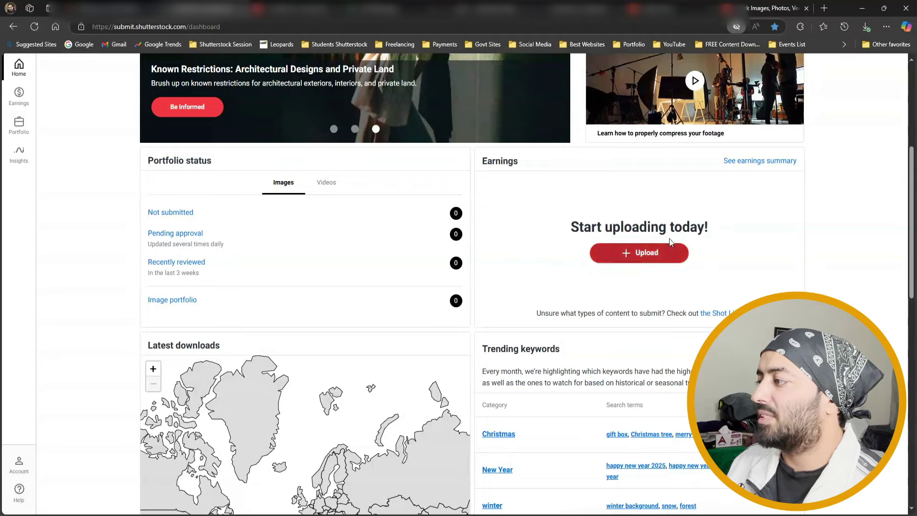
Examine the Latest downloads section and pan its world map across the different regions.
{"action": "scroll", "coordinate": [668, 258], "scroll_direction": "down", "scroll_amount": 4}
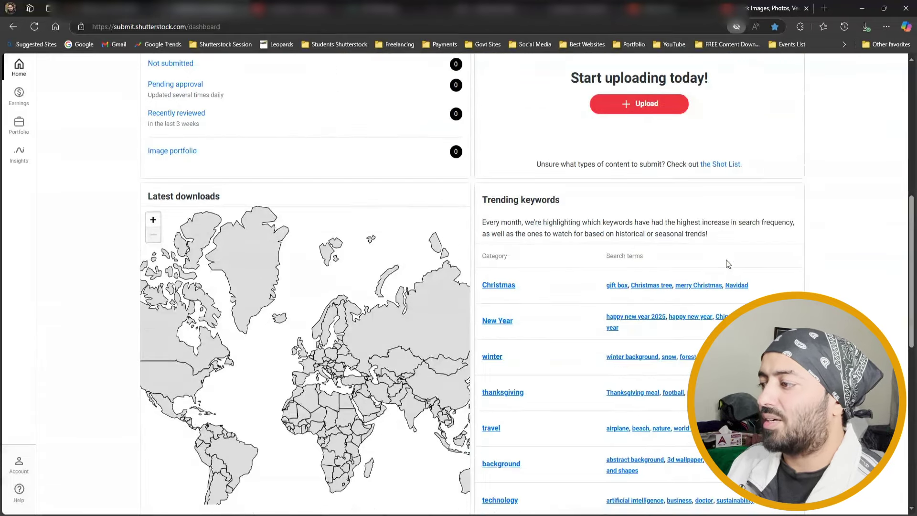
{"action": "left_click_drag", "start_coordinate": [148, 147], "coordinate": [229, 151]}
{"action": "left_click", "coordinate": [256, 146]}
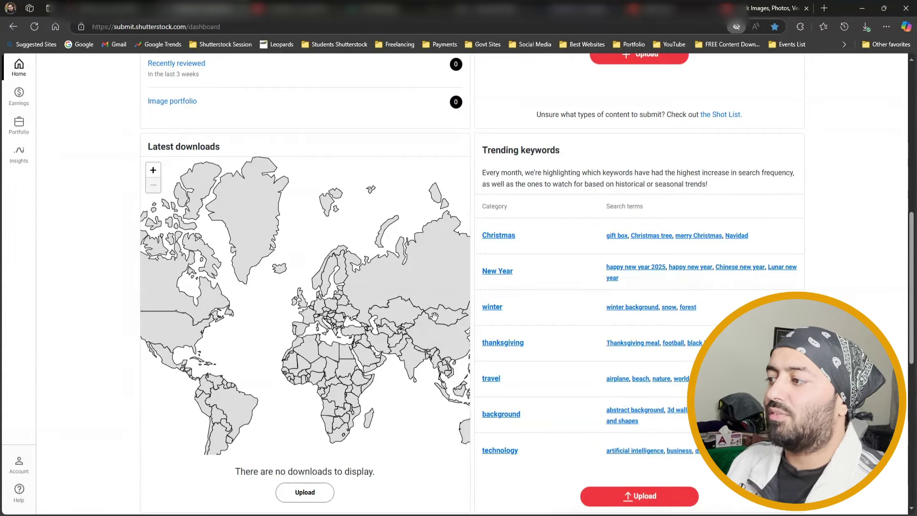
{"action": "scroll", "coordinate": [432, 314], "scroll_direction": "up", "scroll_amount": 1}
{"action": "scroll", "coordinate": [191, 330], "scroll_direction": "down", "scroll_amount": 1}
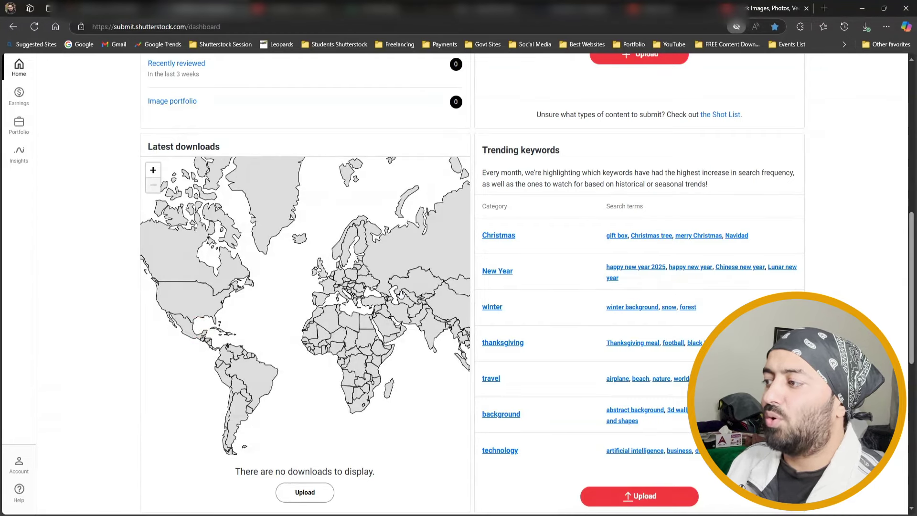
{"action": "left_click_drag", "start_coordinate": [323, 322], "coordinate": [232, 313]}
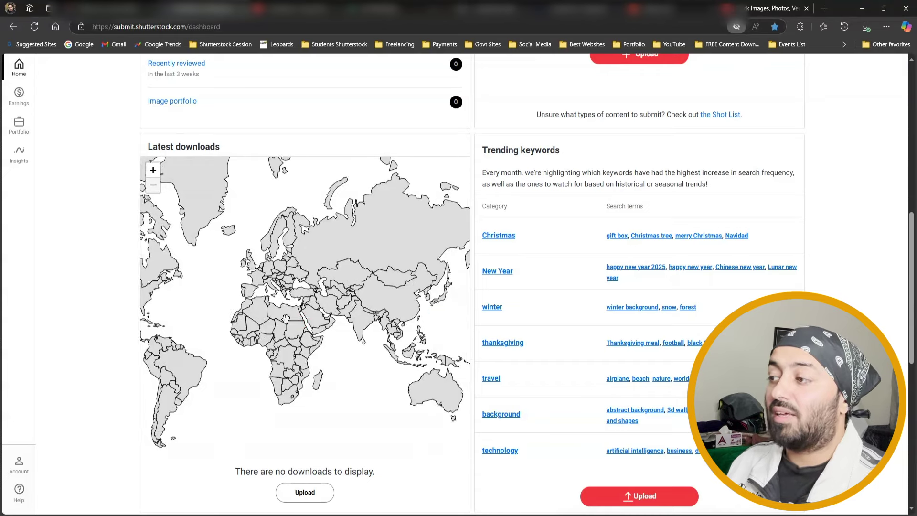
{"action": "left_click_drag", "start_coordinate": [296, 294], "coordinate": [334, 301]}
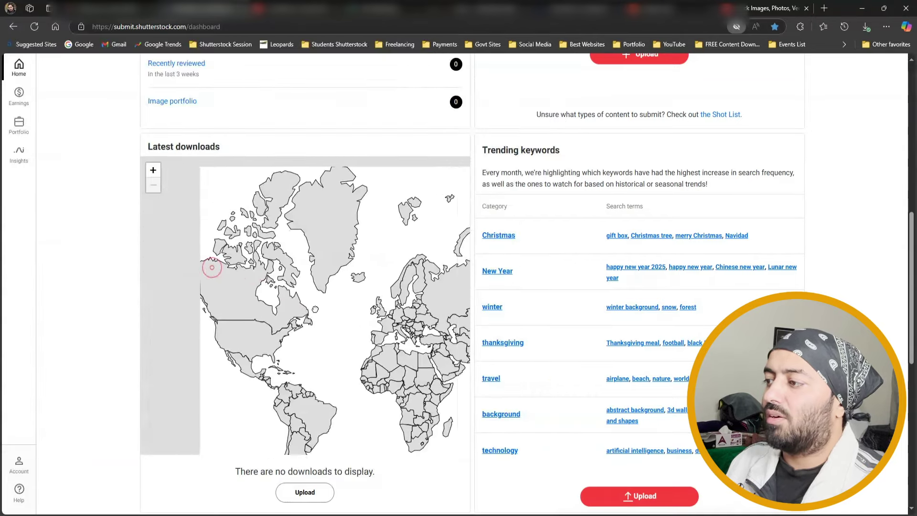
{"action": "left_click_drag", "start_coordinate": [317, 309], "coordinate": [330, 310]}
{"action": "left_click_drag", "start_coordinate": [406, 314], "coordinate": [350, 299]}
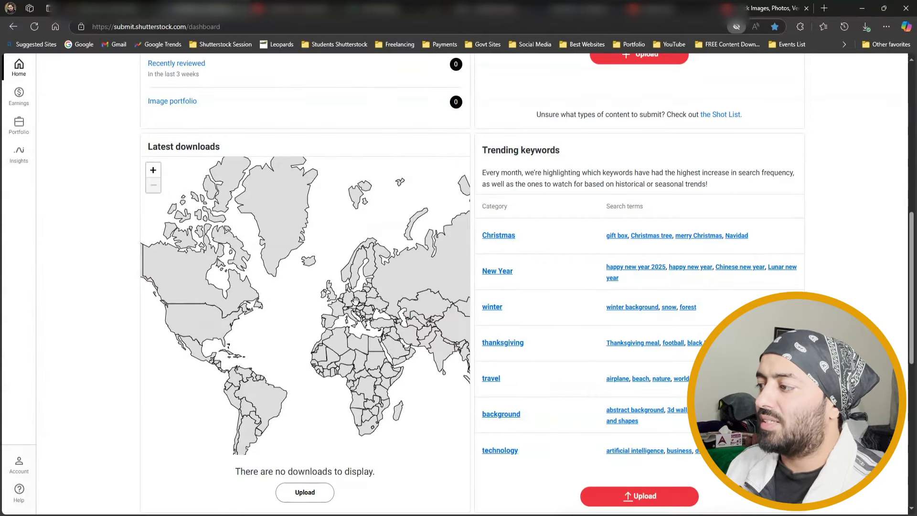
{"action": "left_click_drag", "start_coordinate": [334, 331], "coordinate": [419, 317]}
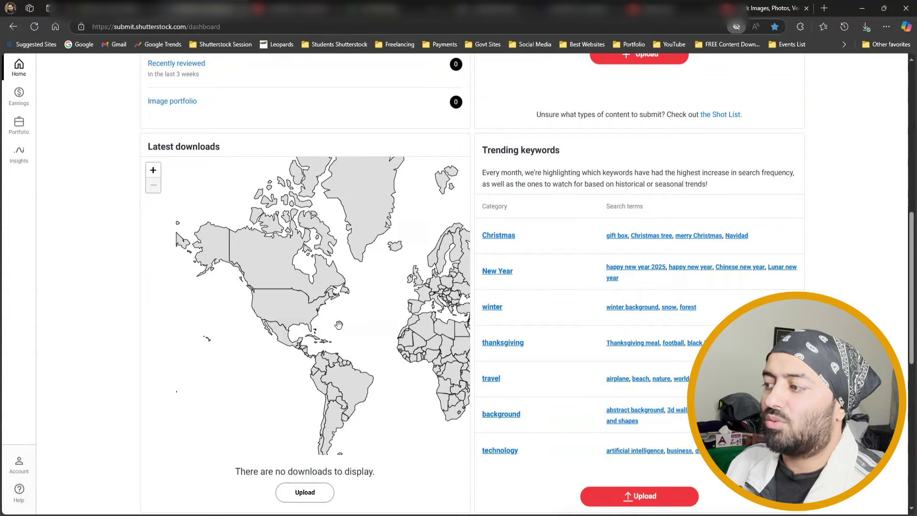
{"action": "left_click_drag", "start_coordinate": [338, 324], "coordinate": [278, 309]}
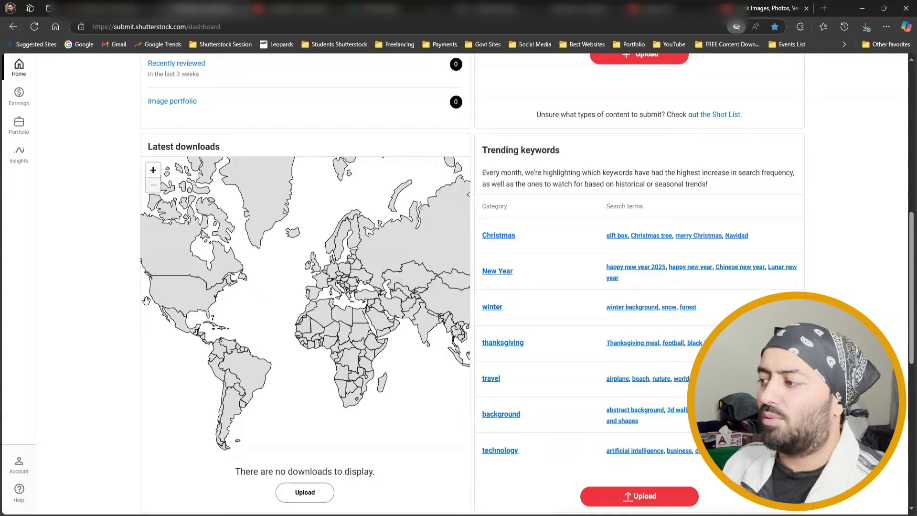
Examine the Trending keywords section with its categories and their related search terms.
{"action": "scroll", "coordinate": [787, 225], "scroll_direction": "down", "scroll_amount": 1}
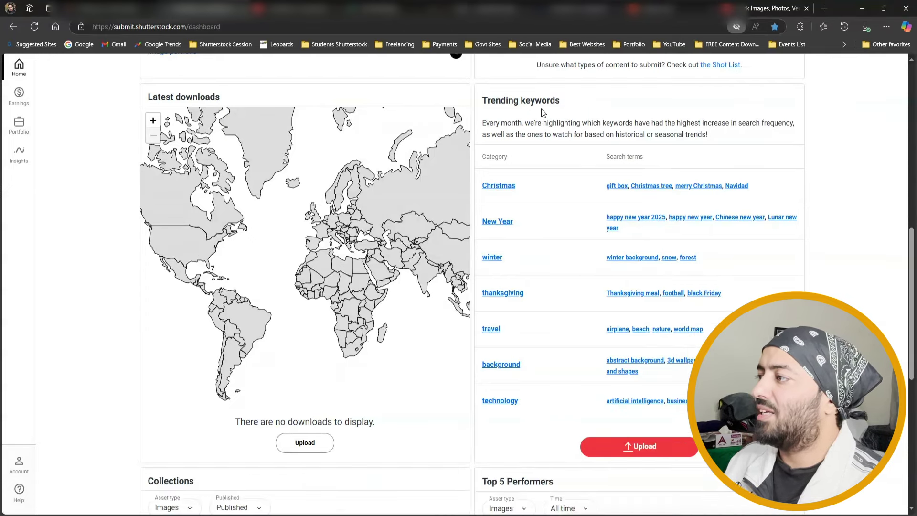
{"action": "left_click_drag", "start_coordinate": [485, 101], "coordinate": [635, 137]}
{"action": "left_click", "coordinate": [638, 136]}
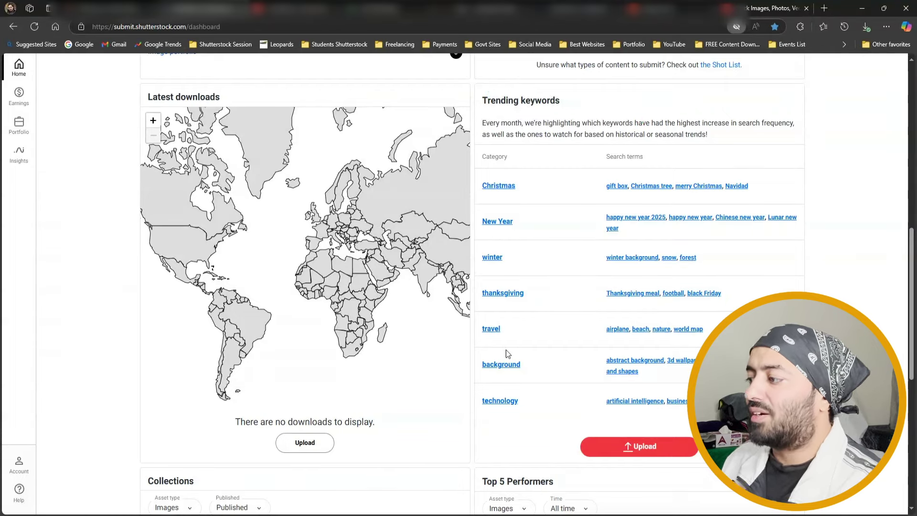
{"action": "scroll", "coordinate": [548, 390], "scroll_direction": "up", "scroll_amount": 1}
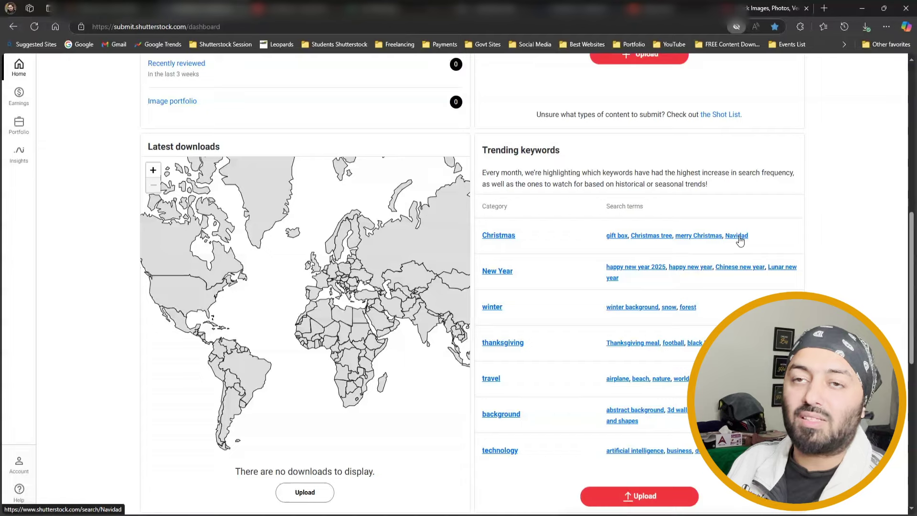
{"action": "scroll", "coordinate": [739, 241], "scroll_direction": "down", "scroll_amount": 1}
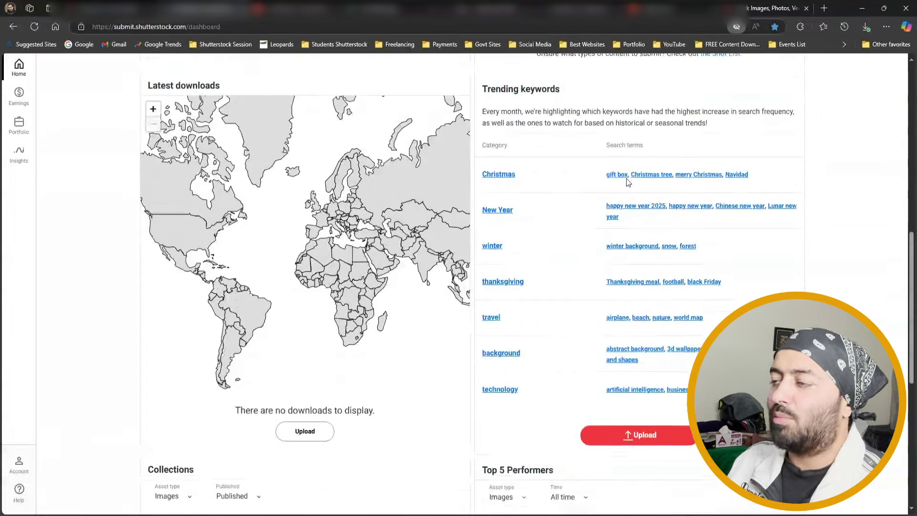
{"action": "scroll", "coordinate": [626, 178], "scroll_direction": "down", "scroll_amount": 1}
{"action": "scroll", "coordinate": [589, 186], "scroll_direction": "down", "scroll_amount": 3}
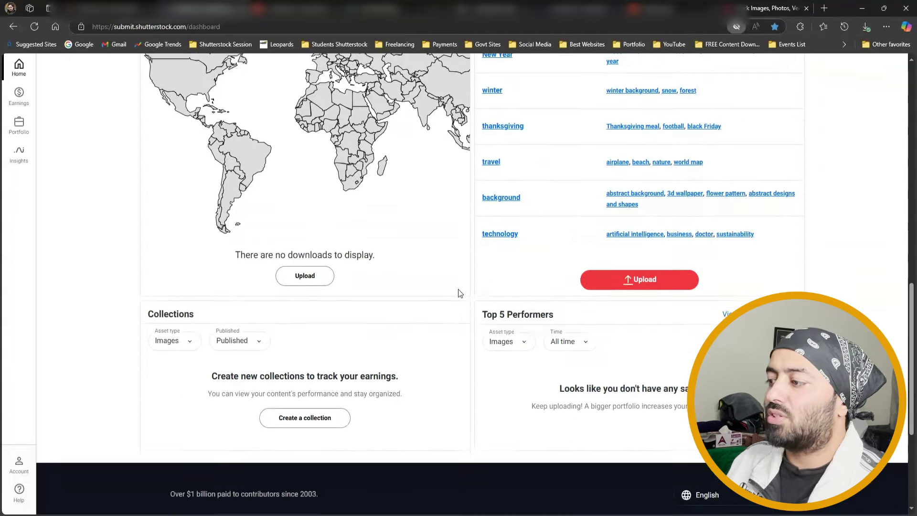
Examine the Collections and Top 5 Performers sections at the end of the dashboard and return to its beginning.
{"action": "scroll", "coordinate": [458, 290], "scroll_direction": "down", "scroll_amount": 1}
{"action": "left_click_drag", "start_coordinate": [151, 282], "coordinate": [202, 280]}
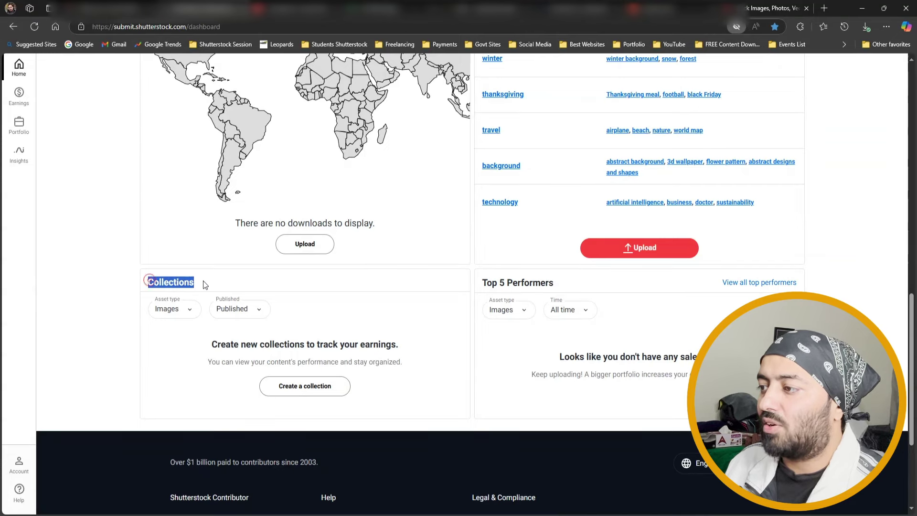
{"action": "left_click", "coordinate": [291, 300]}
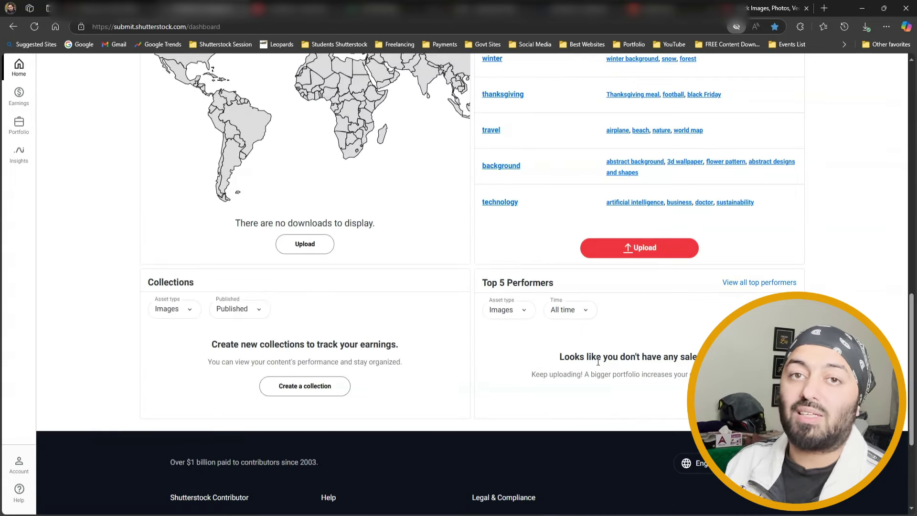
{"action": "scroll", "coordinate": [564, 376], "scroll_direction": "up", "scroll_amount": 10}
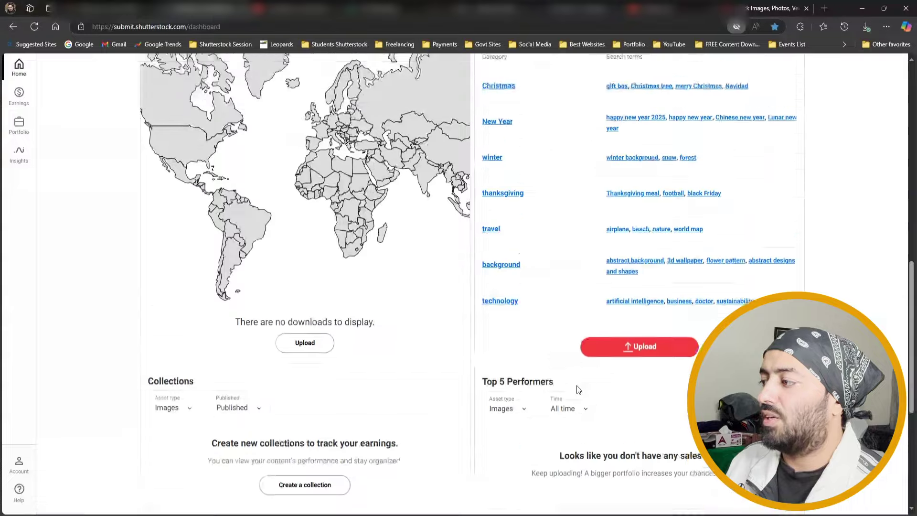
{"action": "scroll", "coordinate": [217, 258], "scroll_direction": "up", "scroll_amount": 4}
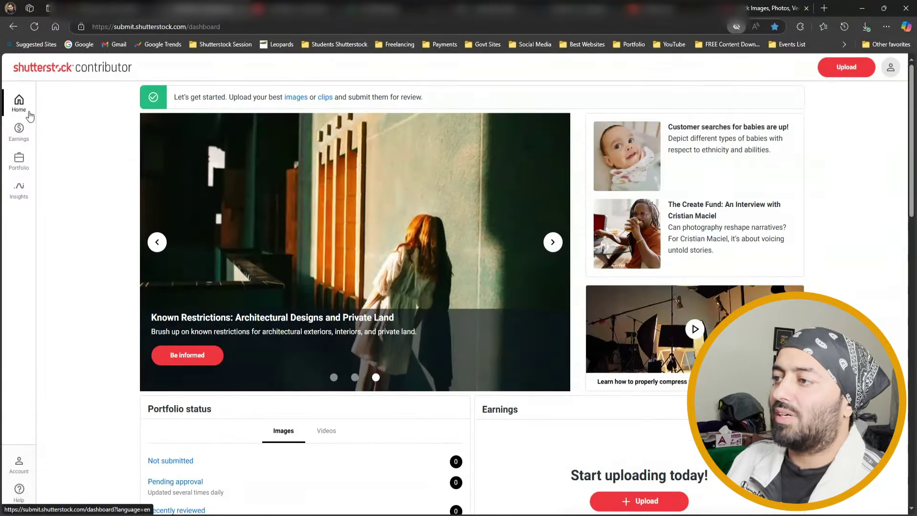
Copy the contributor ID from the account profile details and close the profile view.
{"action": "left_click", "coordinate": [891, 70]}
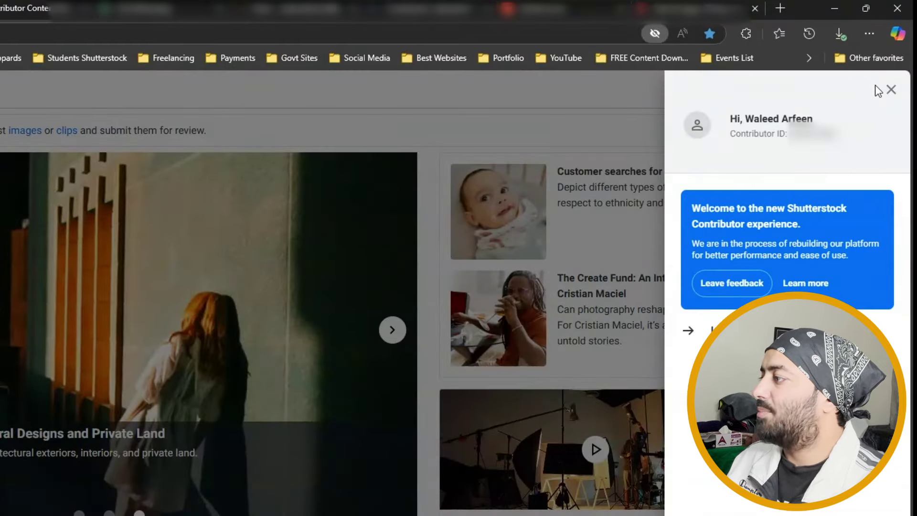
{"action": "double_click", "coordinate": [787, 133]}
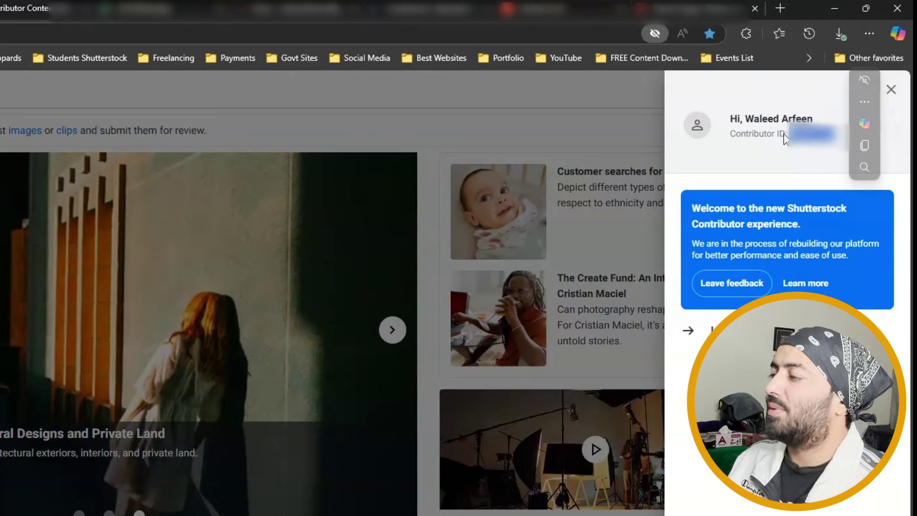
{"action": "key", "text": "ctrl+c"}
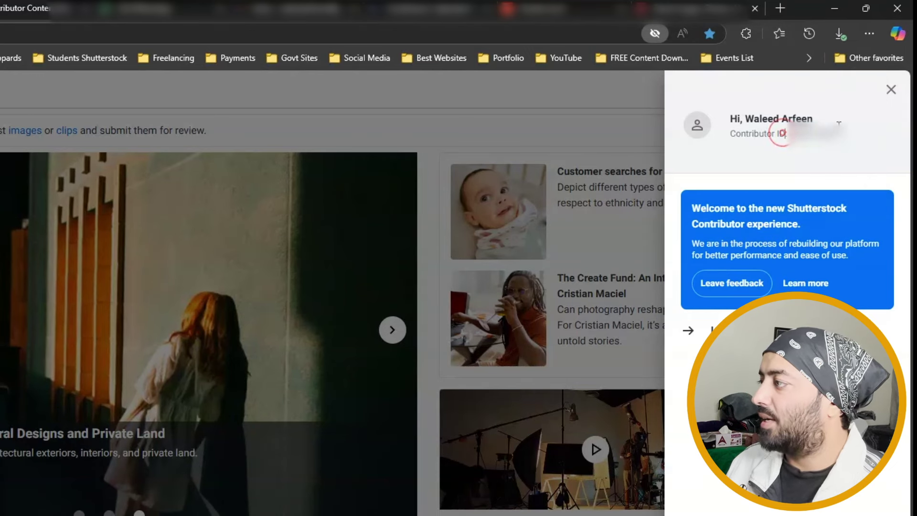
{"action": "left_click", "coordinate": [891, 89]}
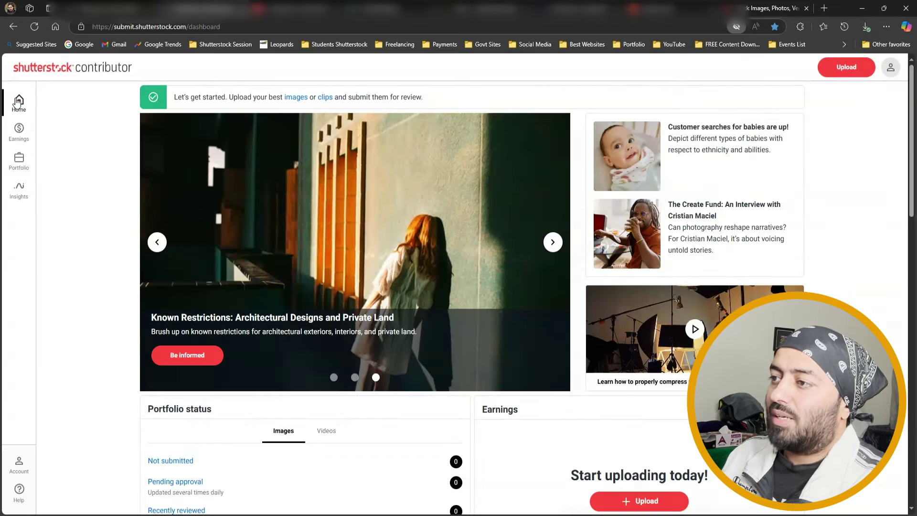
Reload the dashboard home page and open the Earnings summary.
{"action": "left_click", "coordinate": [19, 101]}
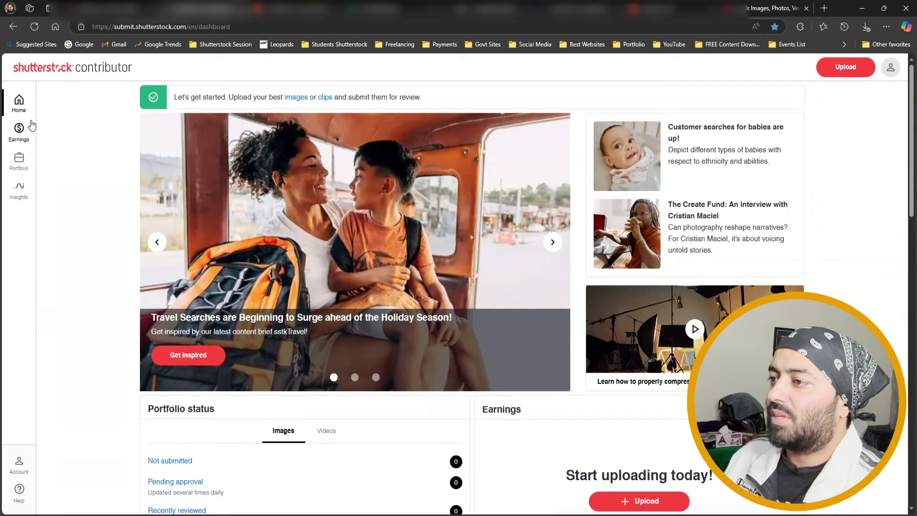
{"action": "left_click", "coordinate": [23, 134]}
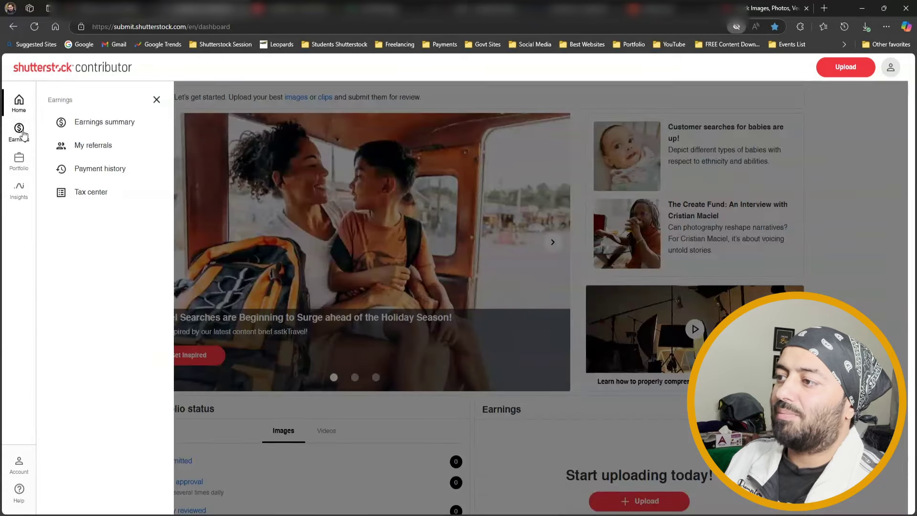
{"action": "left_click", "coordinate": [142, 128]}
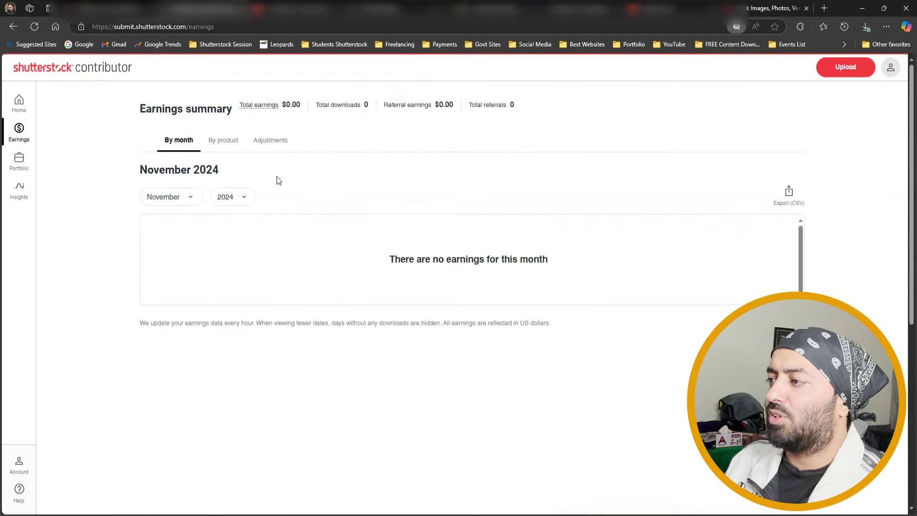
Open the My Referrals page, copy the contributor referral link and review the referral summary and invitation options.
{"action": "left_click", "coordinate": [19, 130]}
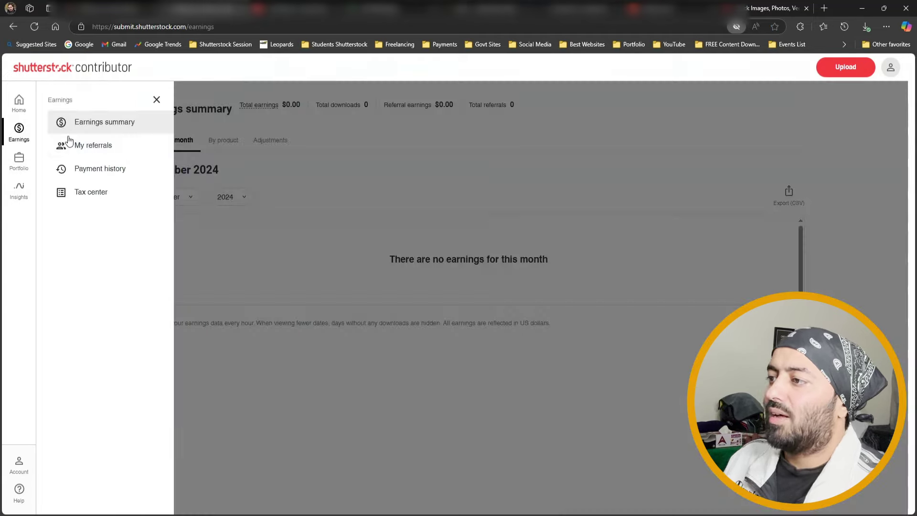
{"action": "left_click", "coordinate": [129, 150]}
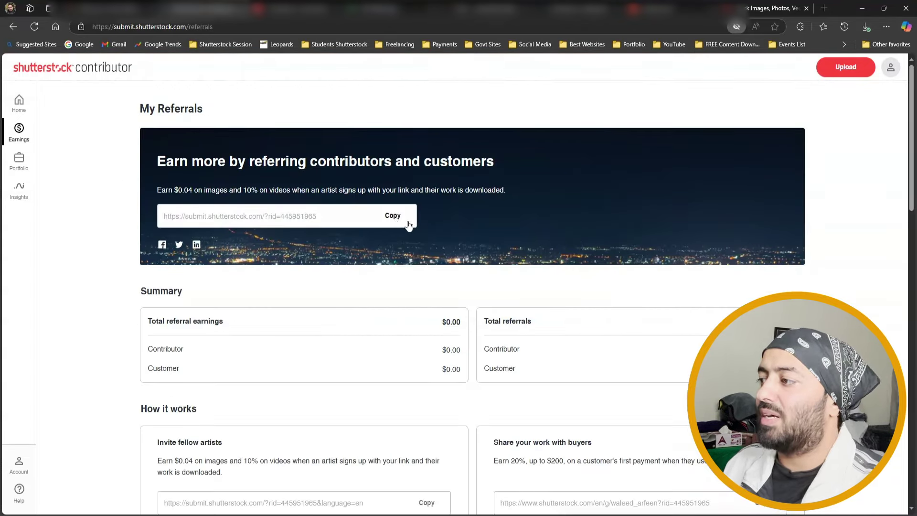
{"action": "left_click", "coordinate": [391, 217]}
{"action": "left_click_drag", "start_coordinate": [166, 218], "coordinate": [341, 214]}
{"action": "left_click", "coordinate": [340, 214]}
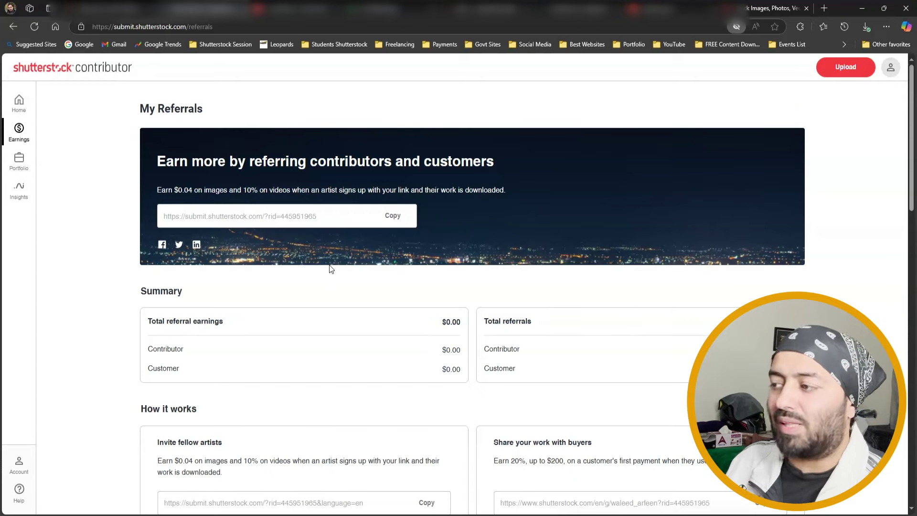
{"action": "scroll", "coordinate": [184, 337], "scroll_direction": "down", "scroll_amount": 5}
{"action": "scroll", "coordinate": [185, 337], "scroll_direction": "up", "scroll_amount": 2}
{"action": "scroll", "coordinate": [189, 336], "scroll_direction": "up", "scroll_amount": 2}
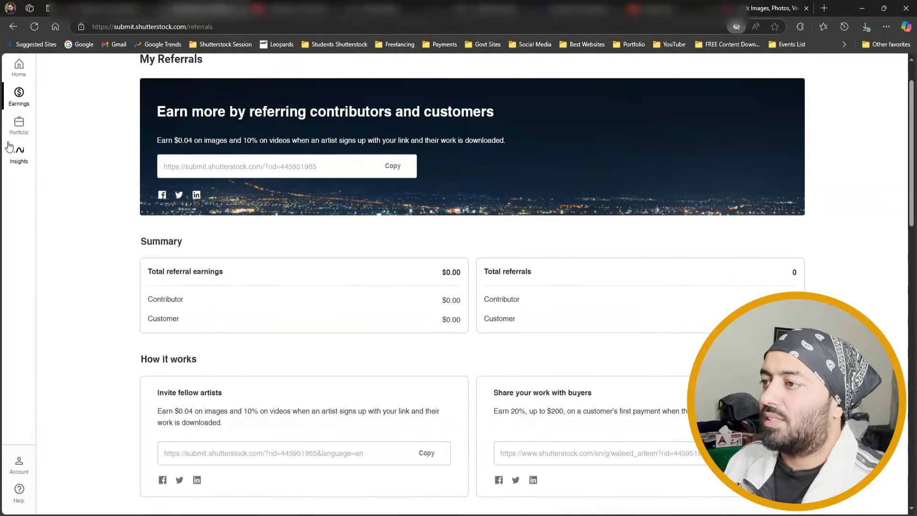
View the Payment history page and the Tax center page of the Earnings section.
{"action": "left_click", "coordinate": [20, 96]}
{"action": "left_click", "coordinate": [98, 142]}
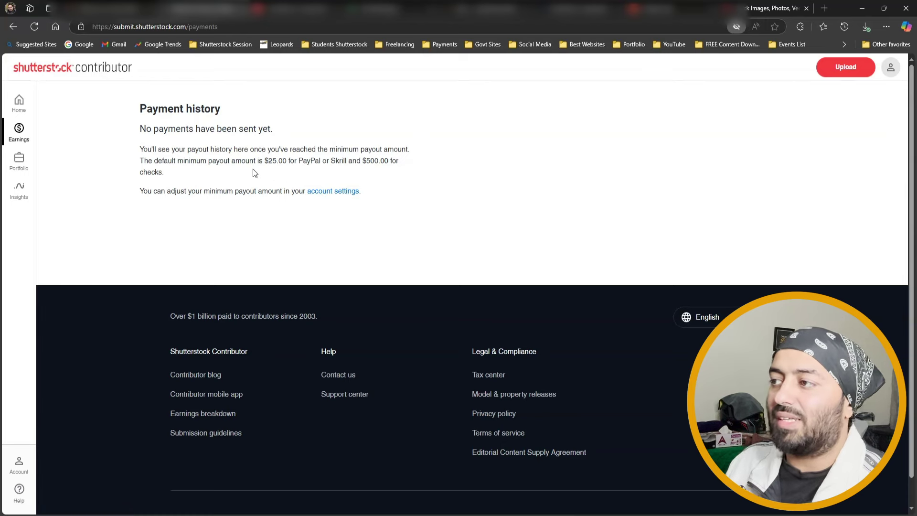
{"action": "left_click", "coordinate": [19, 138]}
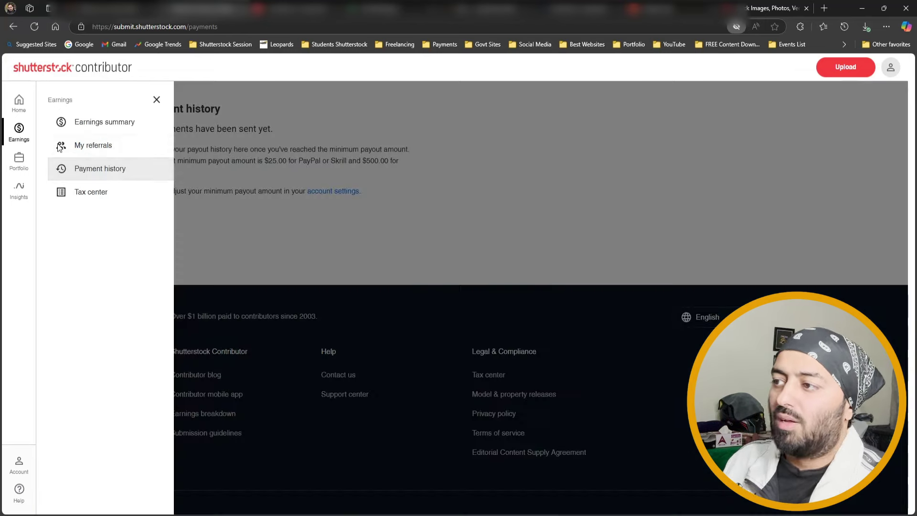
{"action": "left_click", "coordinate": [122, 193]}
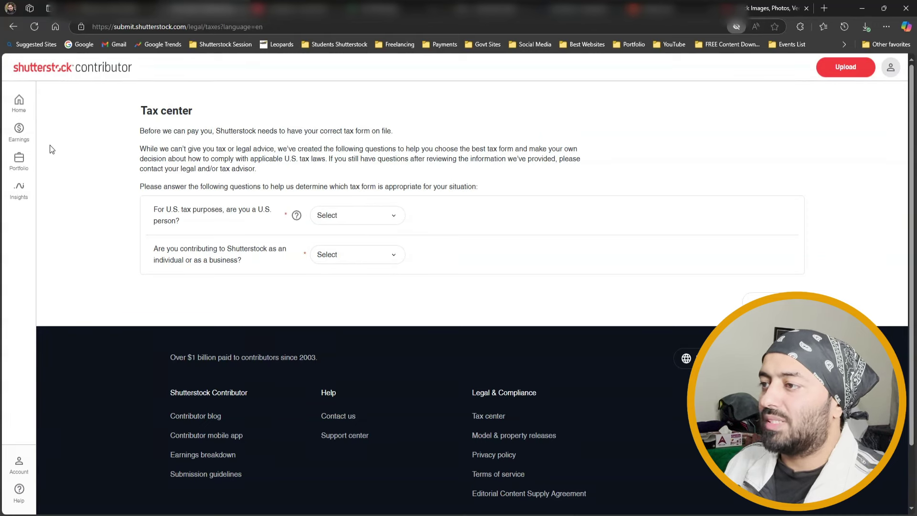
View the Submit content and Pending content pages of the Portfolio section.
{"action": "left_click", "coordinate": [20, 160]}
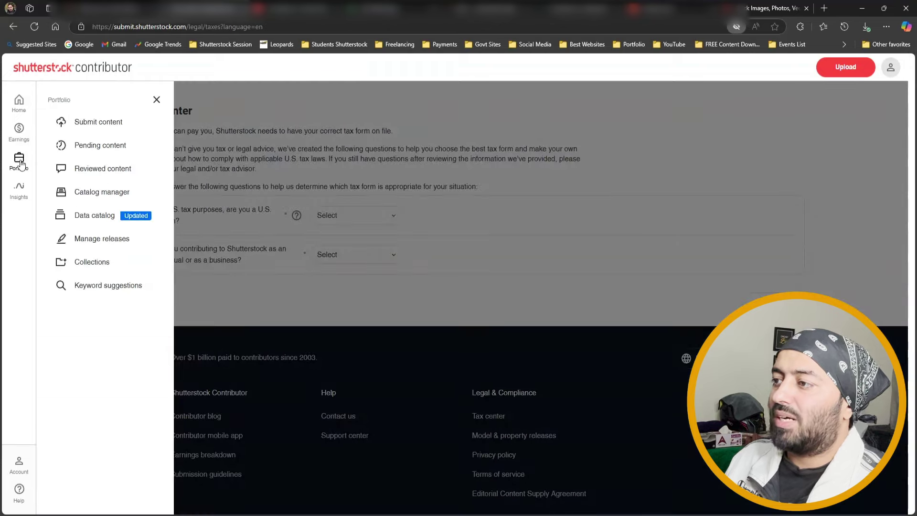
{"action": "left_click", "coordinate": [134, 127]}
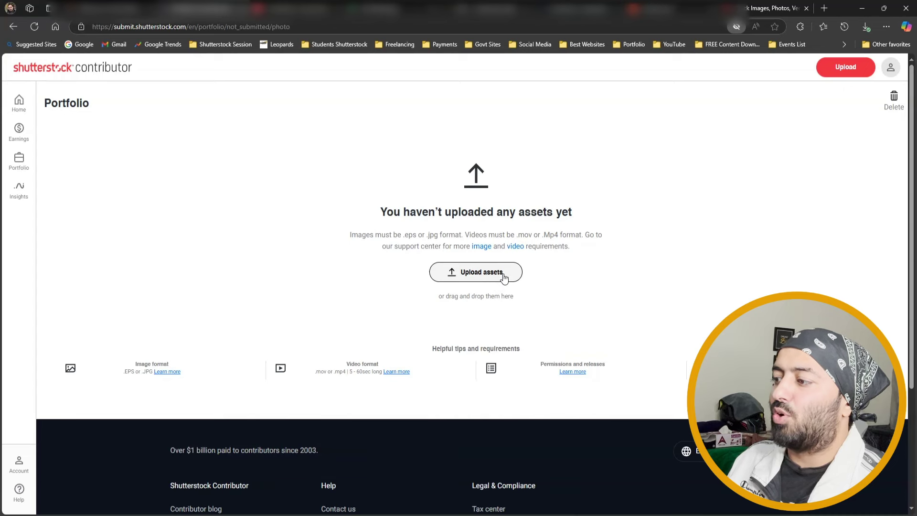
{"action": "left_click", "coordinate": [19, 160]}
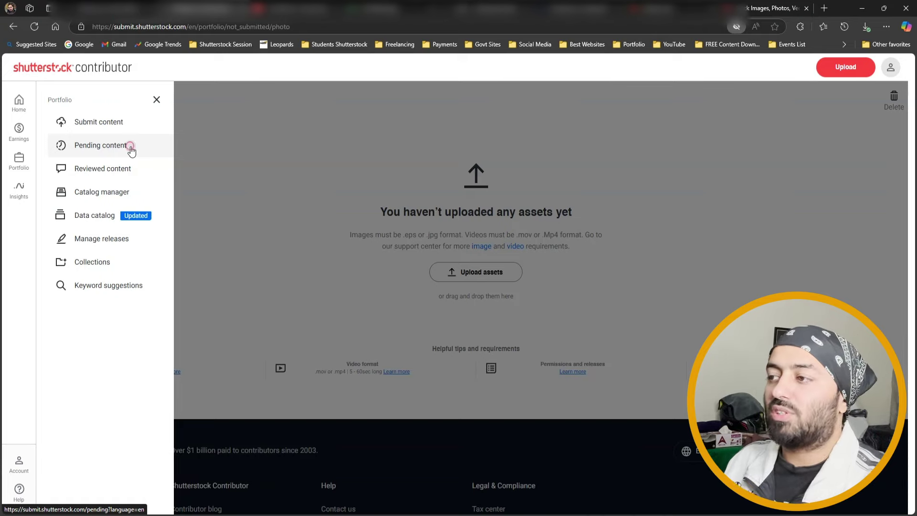
{"action": "left_click", "coordinate": [130, 146]}
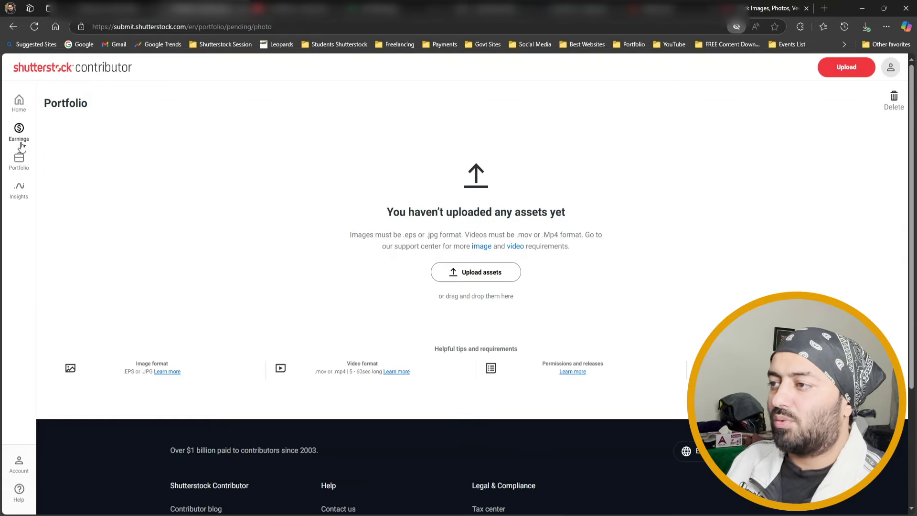
Open the Keyword suggestions tool of the Portfolio section and search all images for "travel".
{"action": "left_click", "coordinate": [19, 159]}
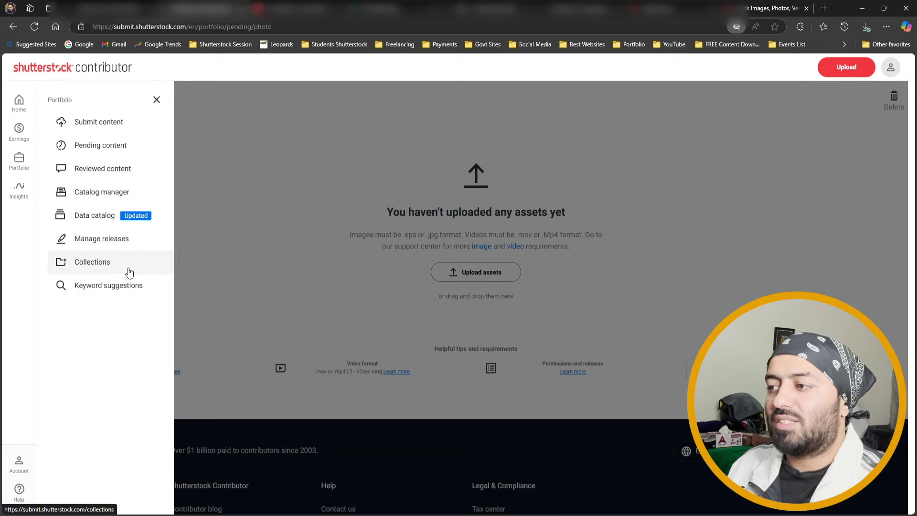
{"action": "left_click", "coordinate": [150, 290]}
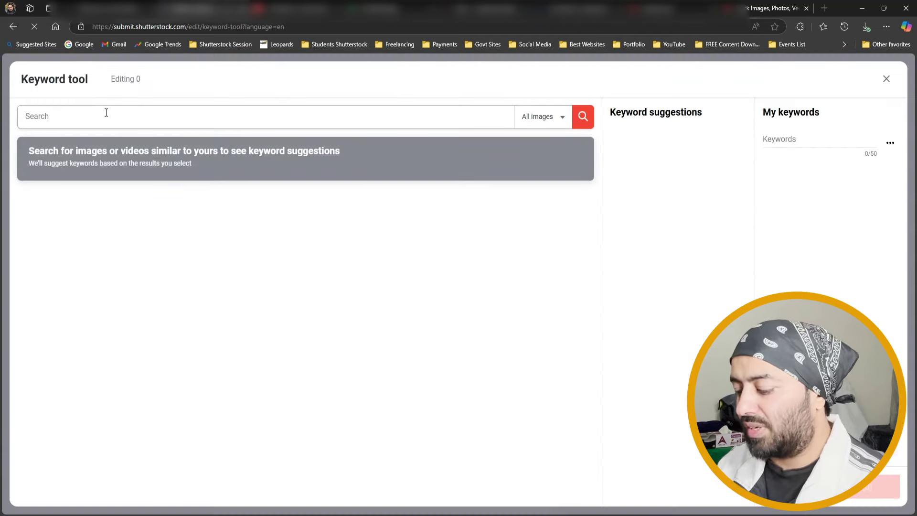
{"action": "left_click", "coordinate": [76, 116]}
{"action": "type", "text": "tr"}
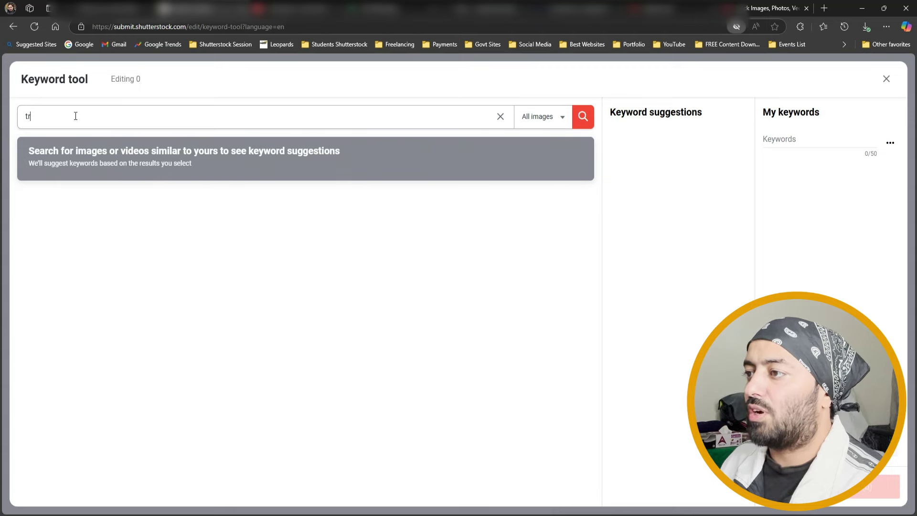
{"action": "type", "text": "avel"}
{"action": "key", "text": "Return"}
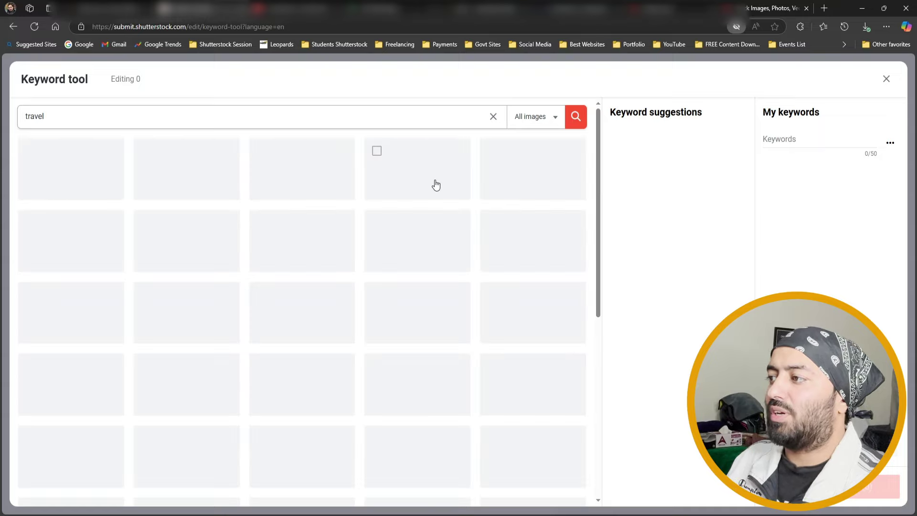
Select three travel images to view their keyword suggestions, close the Keyword tool and return to the contributor dashboard.
{"action": "left_click", "coordinate": [229, 181]}
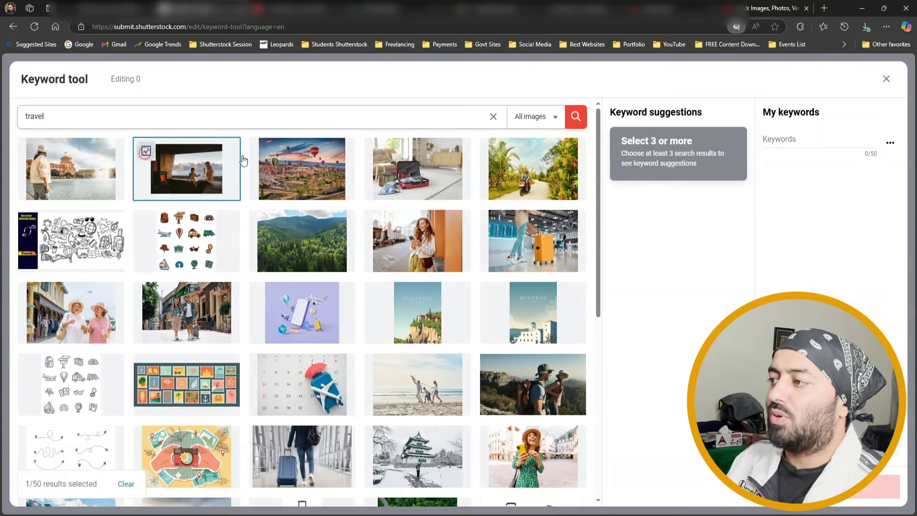
{"action": "left_click", "coordinate": [261, 151]}
{"action": "left_click", "coordinate": [377, 223]}
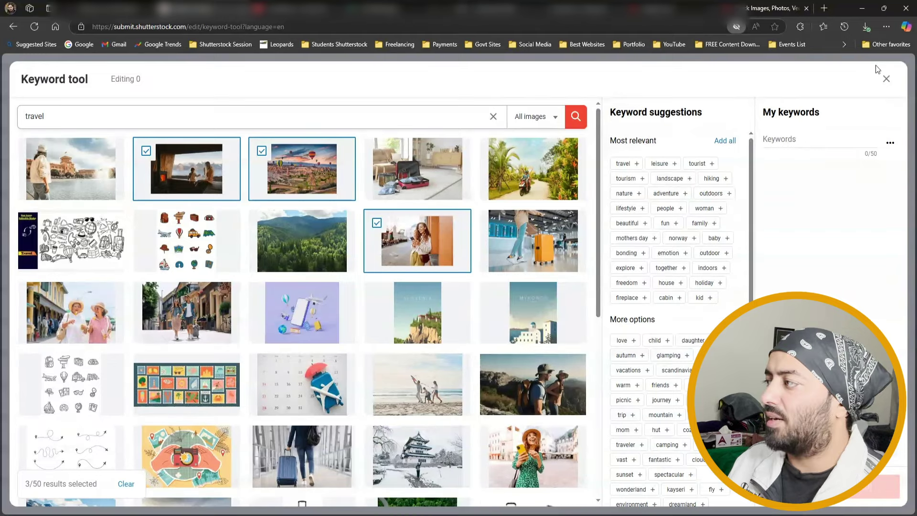
{"action": "left_click", "coordinate": [885, 79]}
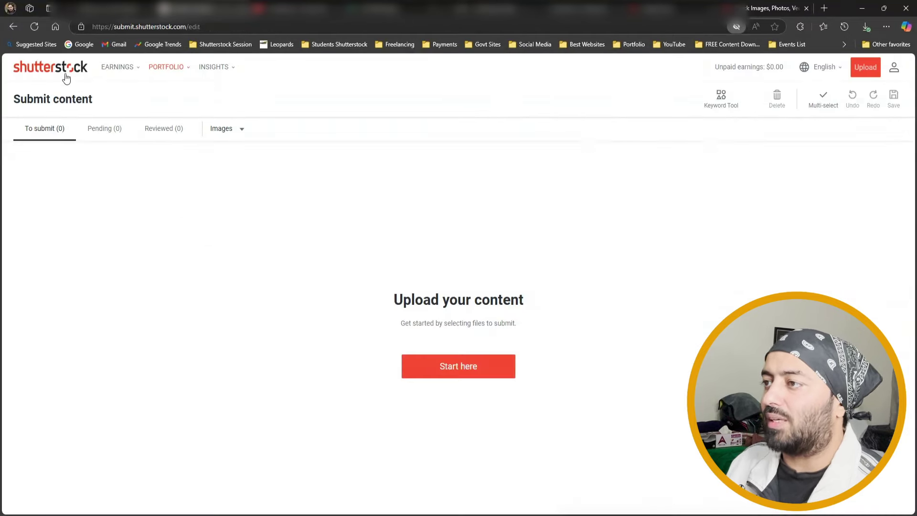
{"action": "left_click", "coordinate": [66, 78]}
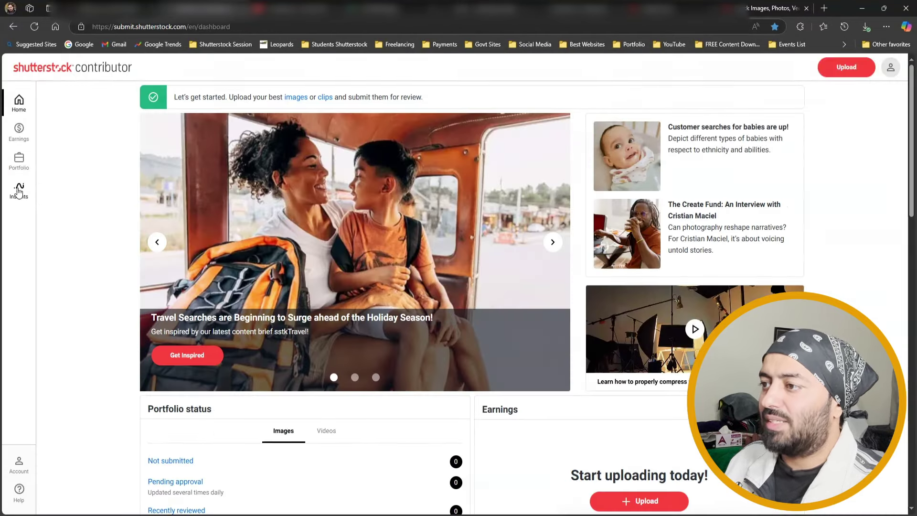
Open The Shot List from Insights and examine the Boss Women, Women in Tech and Life of a Working Mom requests.
{"action": "left_click", "coordinate": [18, 191]}
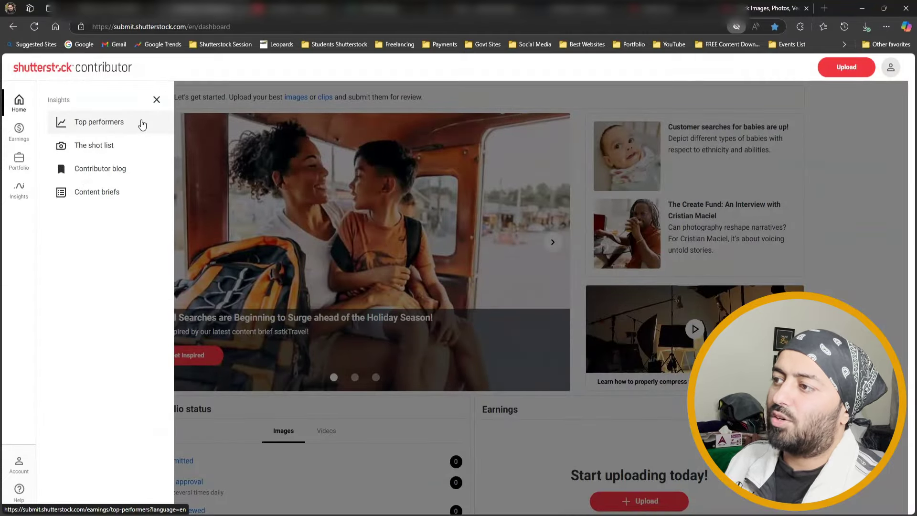
{"action": "left_click", "coordinate": [127, 151]}
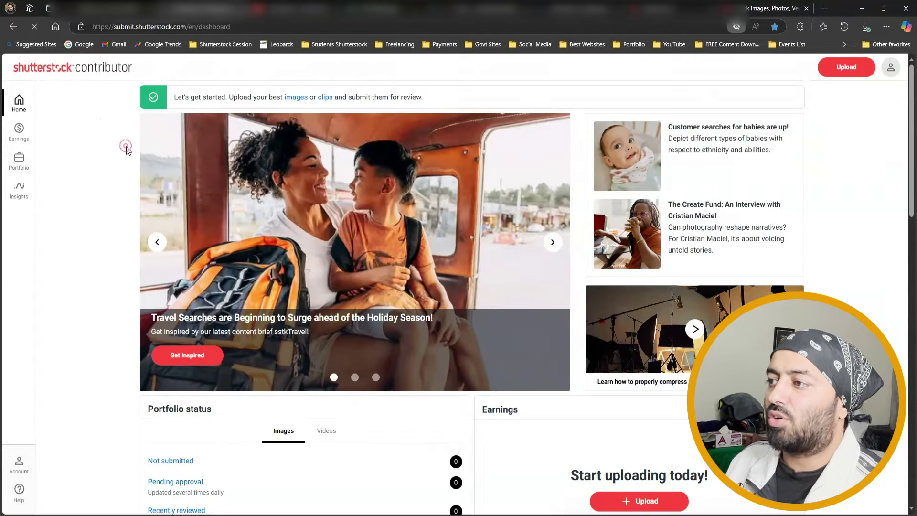
{"action": "scroll", "coordinate": [206, 206], "scroll_direction": "down", "scroll_amount": 3}
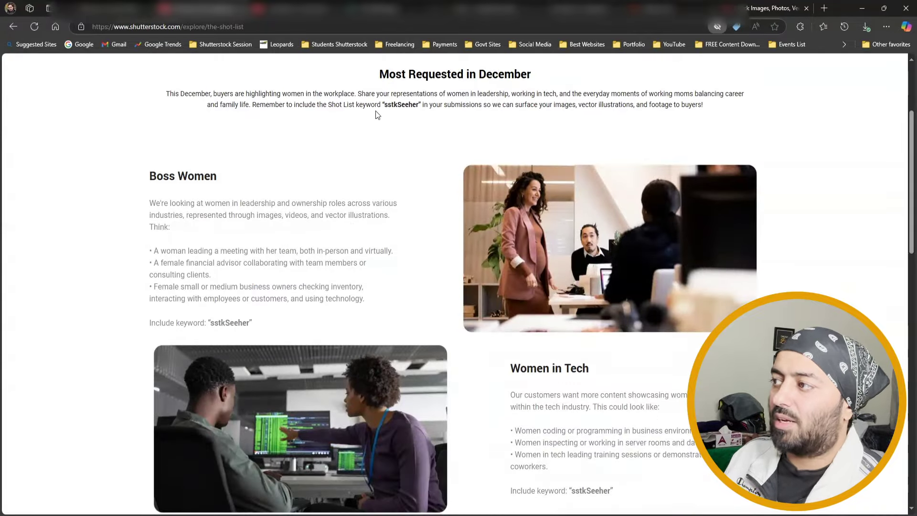
{"action": "scroll", "coordinate": [206, 188], "scroll_direction": "down", "scroll_amount": 1}
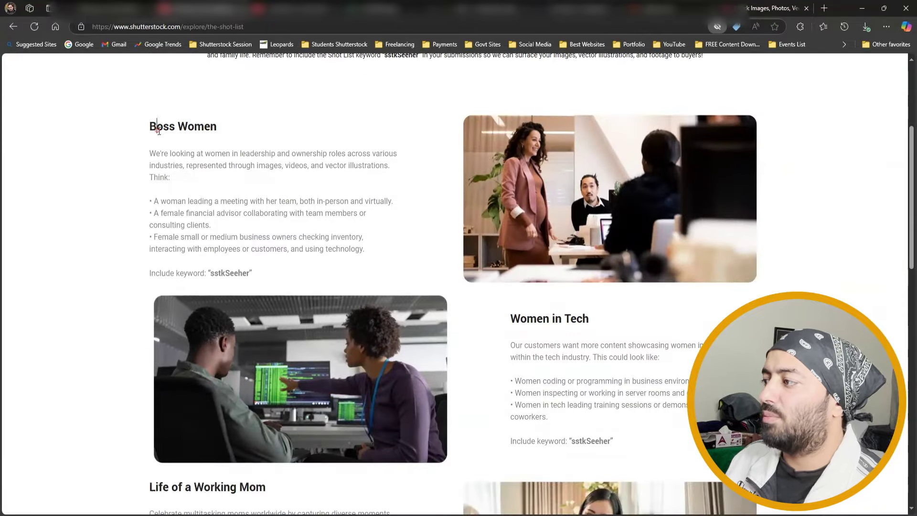
{"action": "left_click_drag", "start_coordinate": [158, 131], "coordinate": [236, 139]}
{"action": "scroll", "coordinate": [300, 167], "scroll_direction": "down", "scroll_amount": 3}
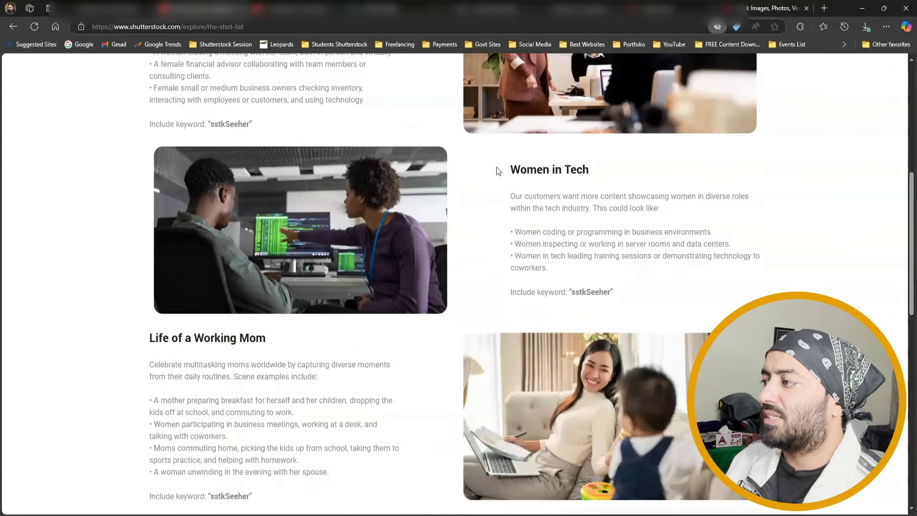
{"action": "left_click_drag", "start_coordinate": [520, 170], "coordinate": [592, 172]}
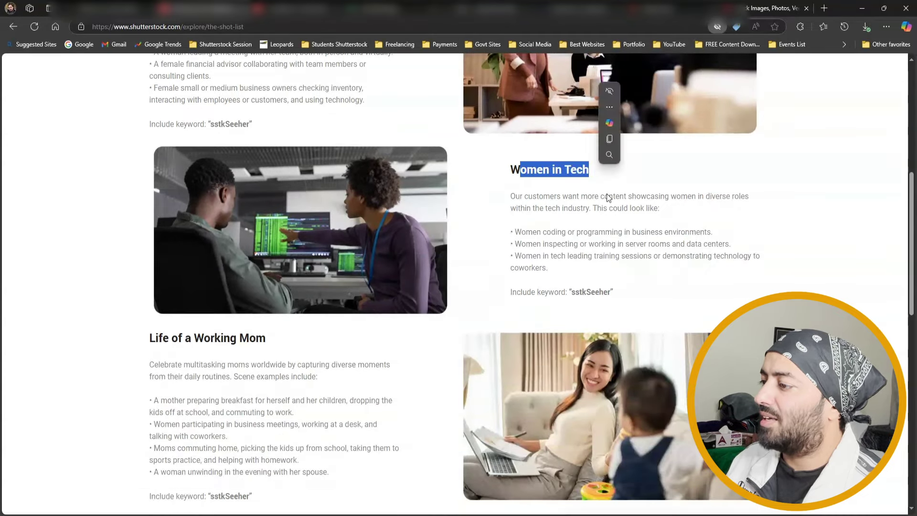
{"action": "scroll", "coordinate": [606, 193], "scroll_direction": "down", "scroll_amount": 2}
{"action": "left_click_drag", "start_coordinate": [220, 241], "coordinate": [266, 241]}
{"action": "scroll", "coordinate": [293, 252], "scroll_direction": "down", "scroll_amount": 3}
{"action": "scroll", "coordinate": [335, 263], "scroll_direction": "up", "scroll_amount": 10}
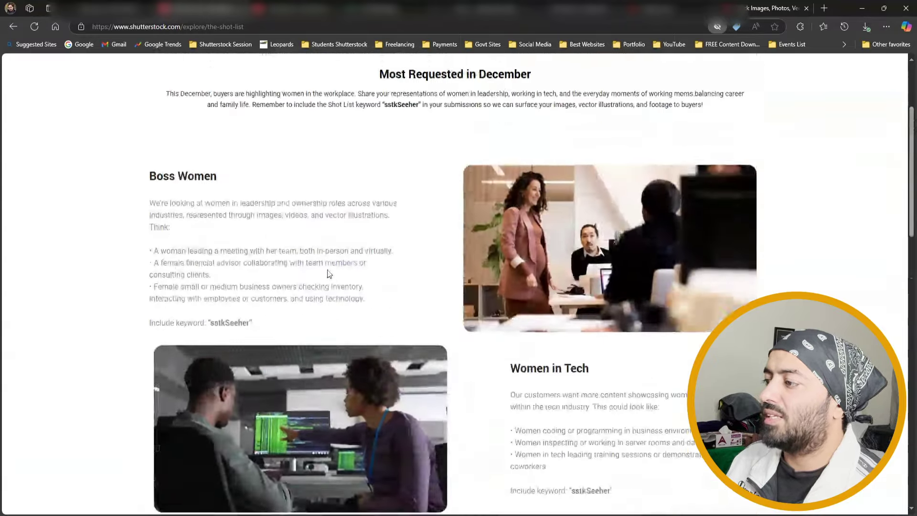
{"action": "scroll", "coordinate": [330, 224], "scroll_direction": "down", "scroll_amount": 9}
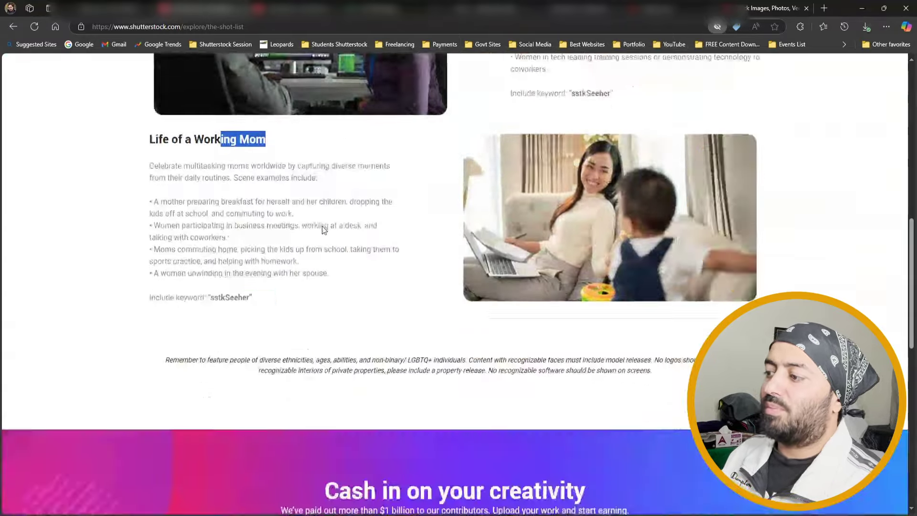
{"action": "scroll", "coordinate": [317, 238], "scroll_direction": "up", "scroll_amount": 12}
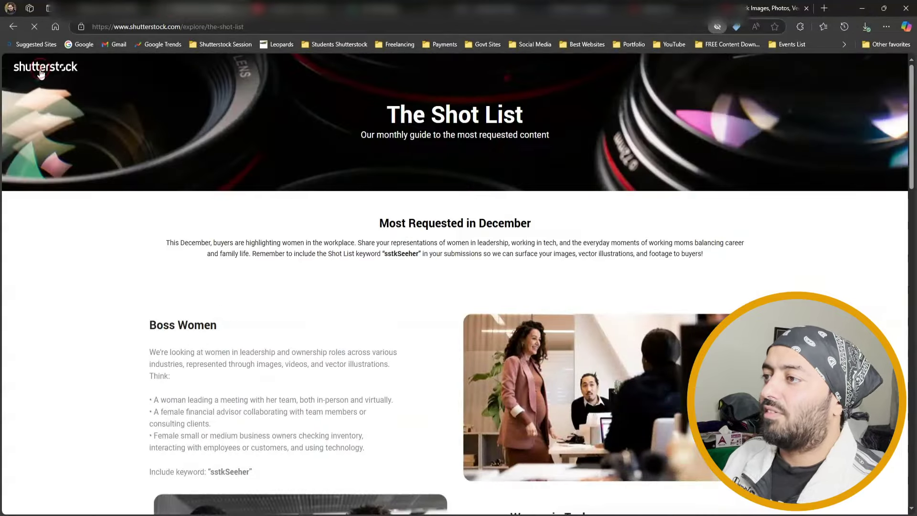
Return to the contributor site, open the account's Public profile and review its basic information, About and Social Media fields.
{"action": "left_click", "coordinate": [8, 27]}
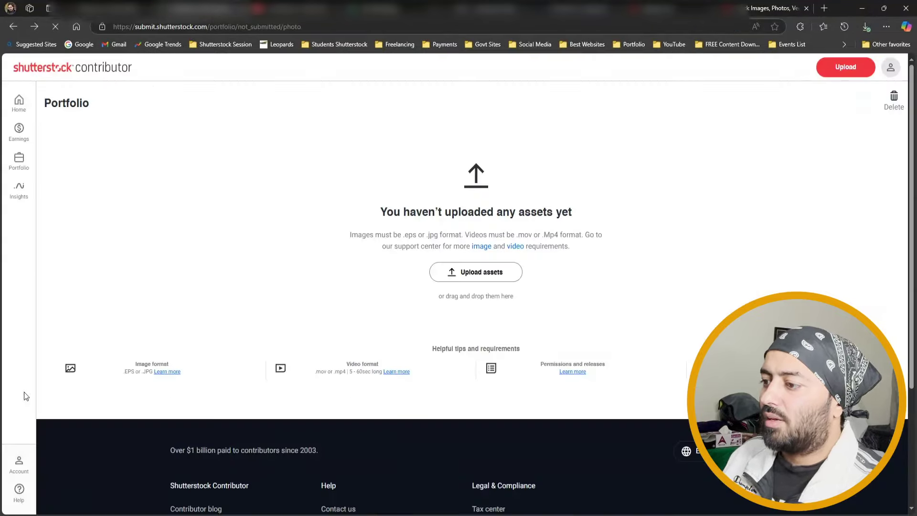
{"action": "left_click", "coordinate": [19, 464]}
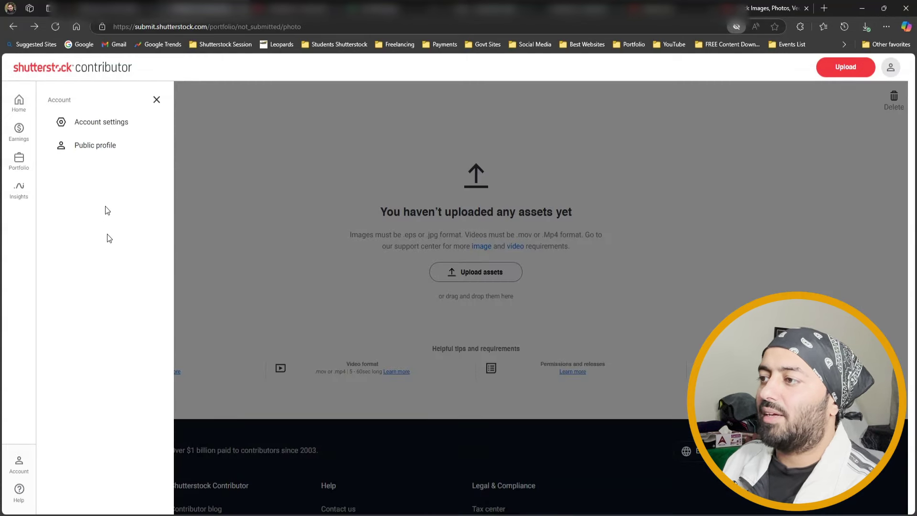
{"action": "left_click", "coordinate": [135, 151]}
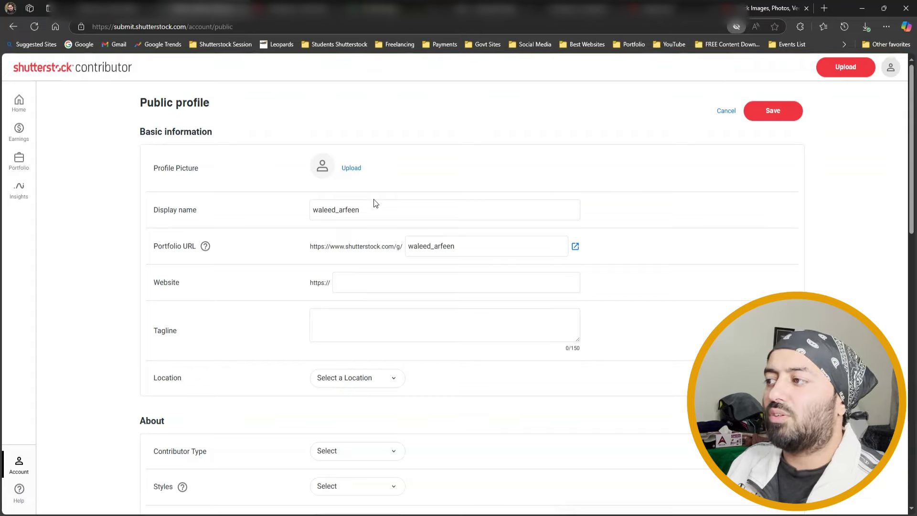
{"action": "scroll", "coordinate": [412, 339], "scroll_direction": "down", "scroll_amount": 2}
{"action": "scroll", "coordinate": [411, 334], "scroll_direction": "up", "scroll_amount": 2}
{"action": "scroll", "coordinate": [409, 333], "scroll_direction": "down", "scroll_amount": 12}
{"action": "scroll", "coordinate": [408, 330], "scroll_direction": "up", "scroll_amount": 6}
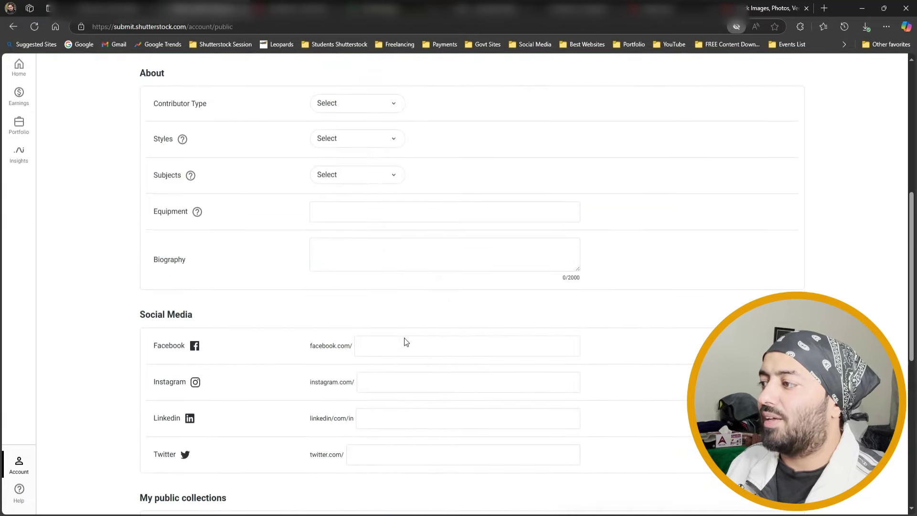
{"action": "scroll", "coordinate": [404, 339], "scroll_direction": "up", "scroll_amount": 8}
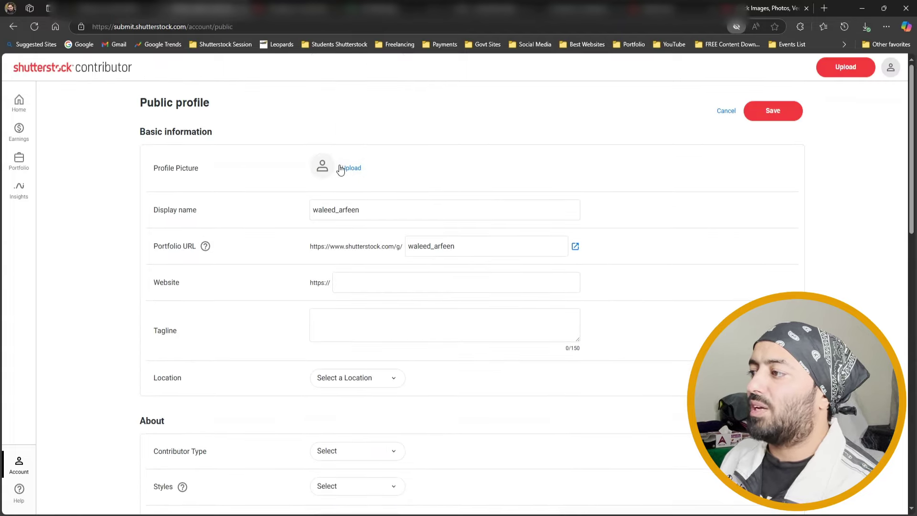
Upload the sketch portrait from the Pictures folder as the profile picture.
{"action": "left_click", "coordinate": [348, 168]}
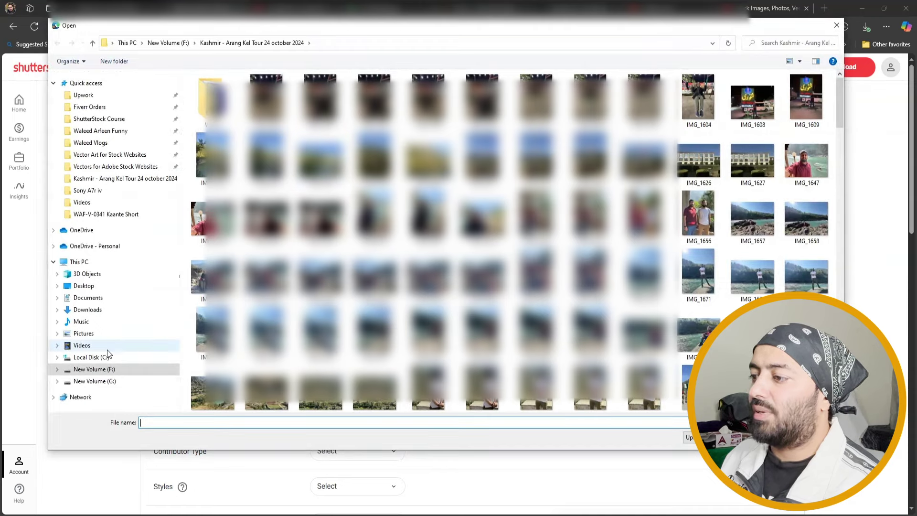
{"action": "left_click", "coordinate": [107, 346]}
{"action": "left_click", "coordinate": [109, 334]}
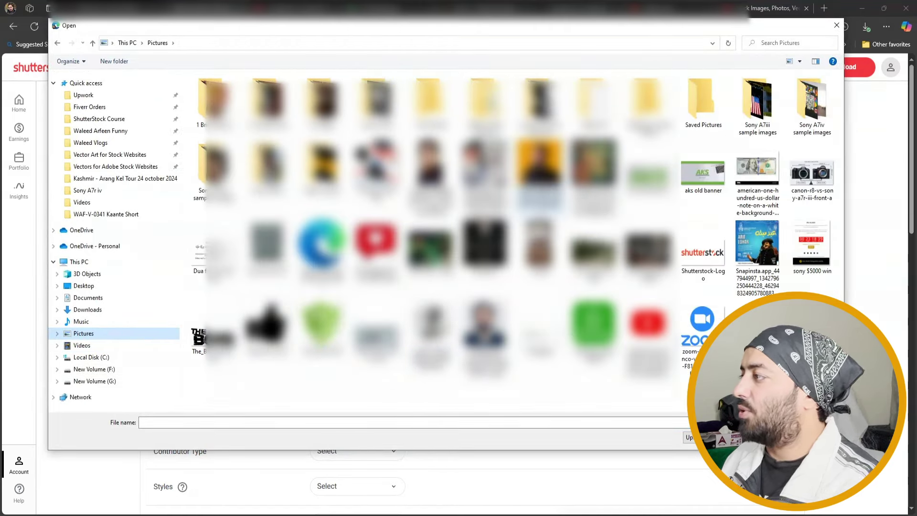
{"action": "left_click", "coordinate": [430, 334]}
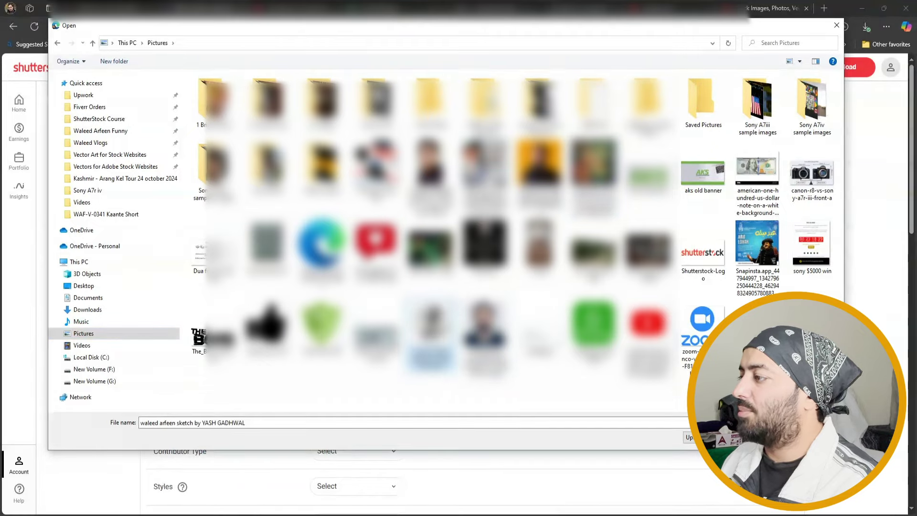
{"action": "double_click", "coordinate": [432, 329]}
Search the web in a new browser tab for the contributor's 500px profile.
{"action": "left_click", "coordinate": [344, 282]}
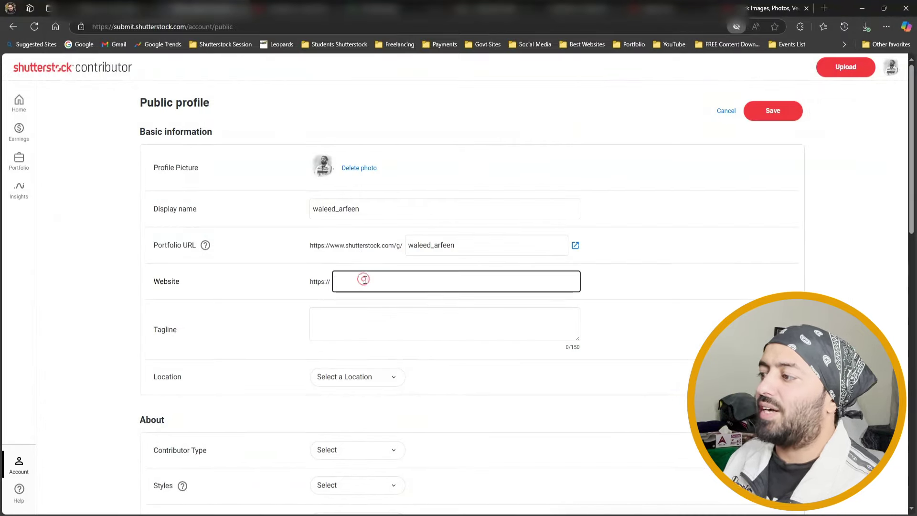
{"action": "left_click", "coordinate": [823, 8]}
{"action": "type", "text": "500px"}
{"action": "key", "text": "Return"}
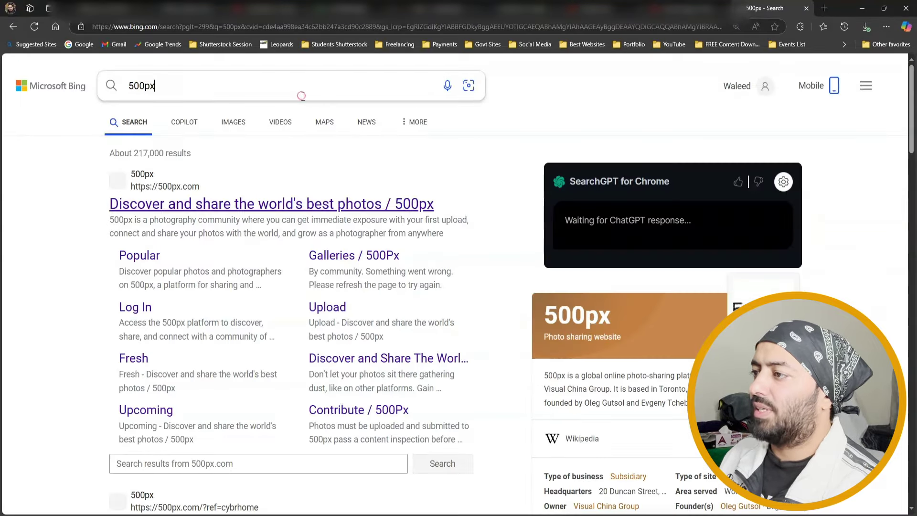
{"action": "type", "text": "waleed arfeen"}
{"action": "key", "text": "Return"}
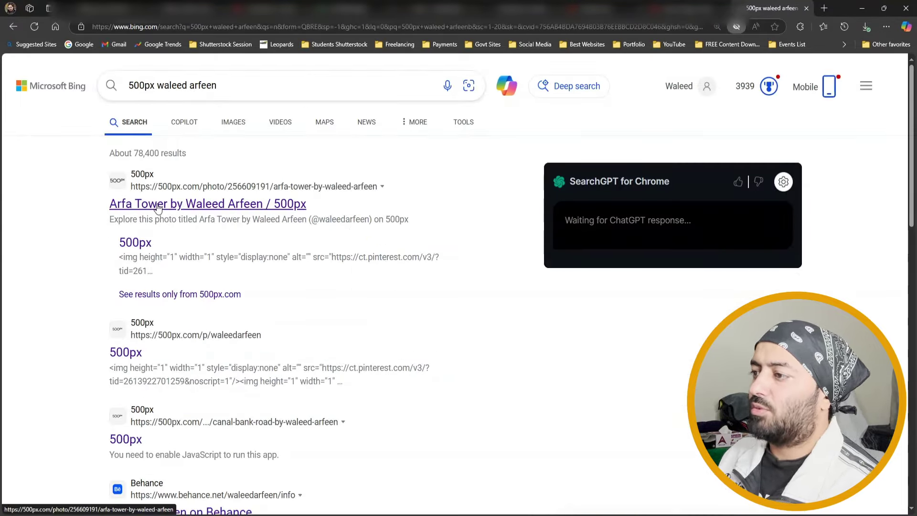
Open the photographer's 500px profile through the Arfa Tower photo and enter its address as the Website on the Shutterstock public profile.
{"action": "scroll", "coordinate": [158, 208], "scroll_direction": "down", "scroll_amount": 3}
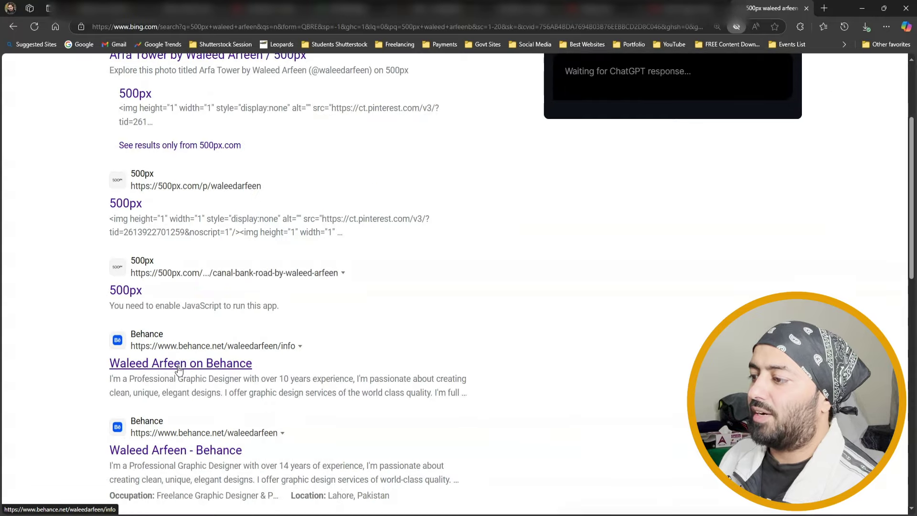
{"action": "scroll", "coordinate": [179, 363], "scroll_direction": "up", "scroll_amount": 3}
{"action": "left_click", "coordinate": [186, 204]}
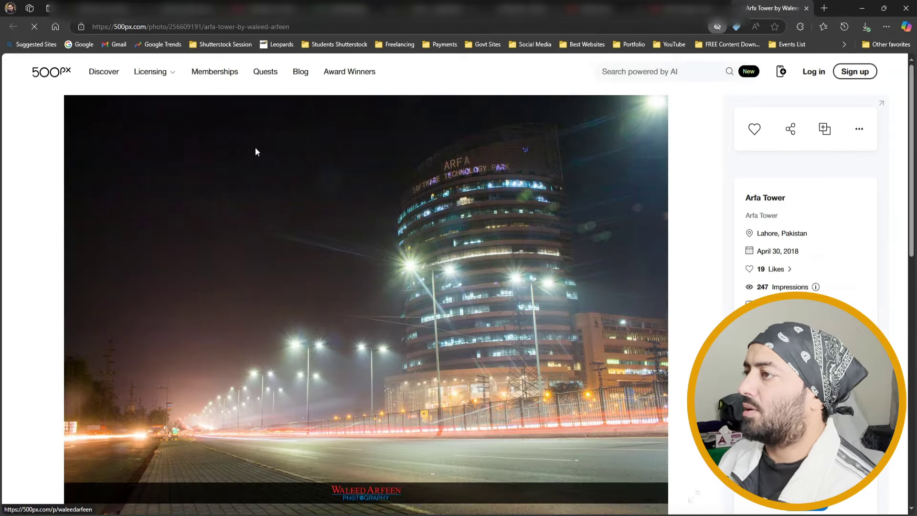
{"action": "left_click", "coordinate": [256, 150]}
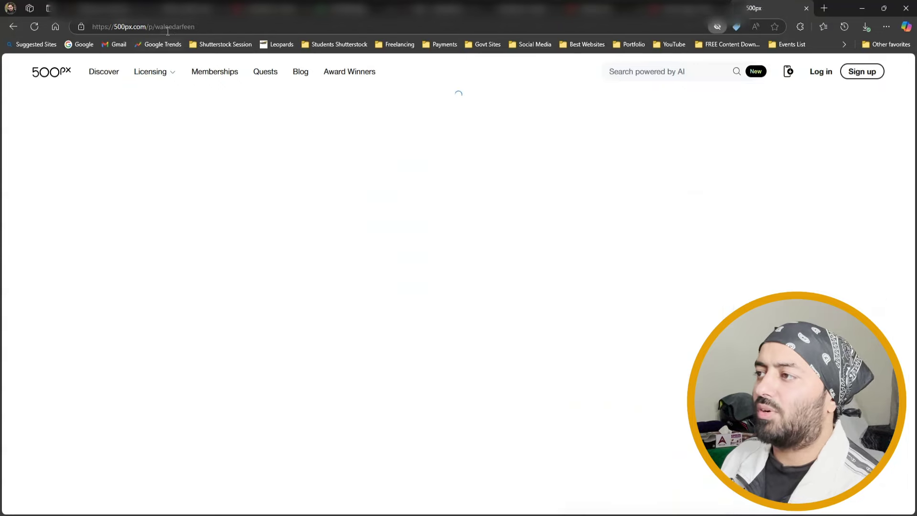
{"action": "left_click", "coordinate": [168, 29]}
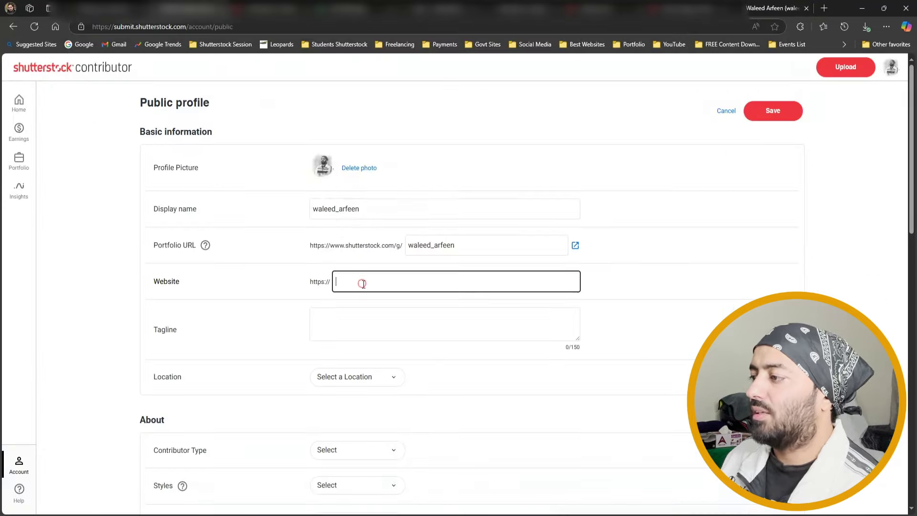
{"action": "type", "text": "https://500px.com/p/waleedarfeen"}
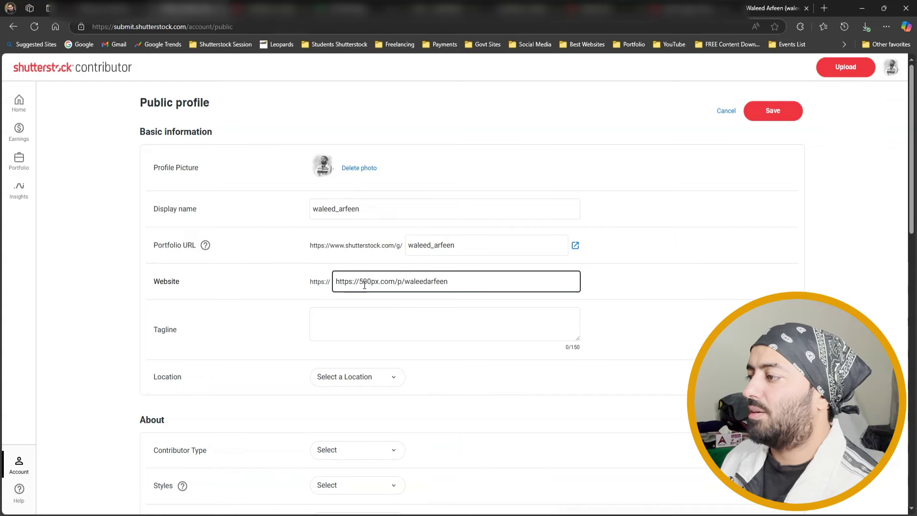
Enter the tagline "I am professional photographer and graphic designer".
{"action": "left_click", "coordinate": [405, 317]}
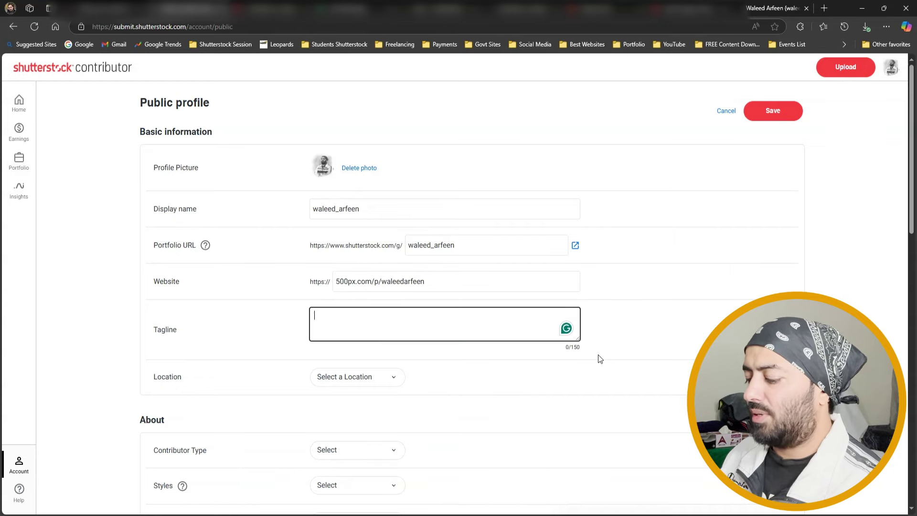
{"action": "type", "text": "I am professional photograp"}
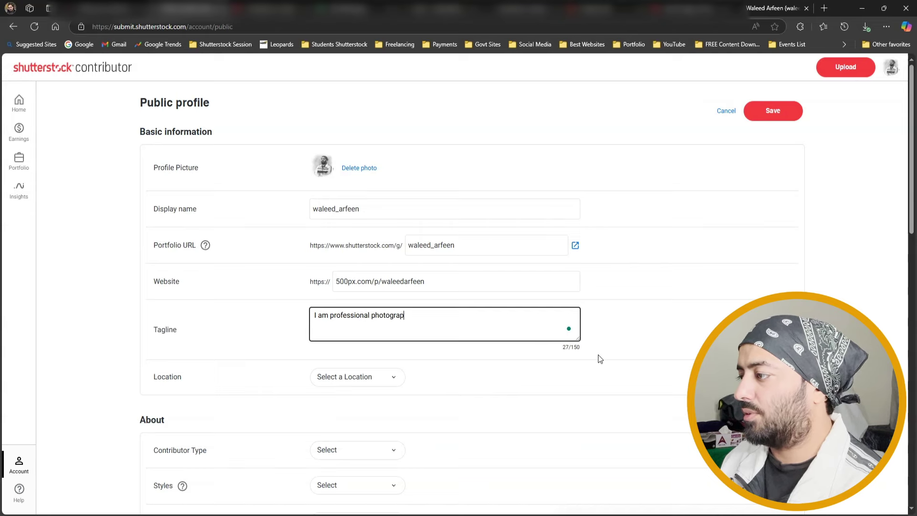
{"action": "type", "text": "hic desiv"}
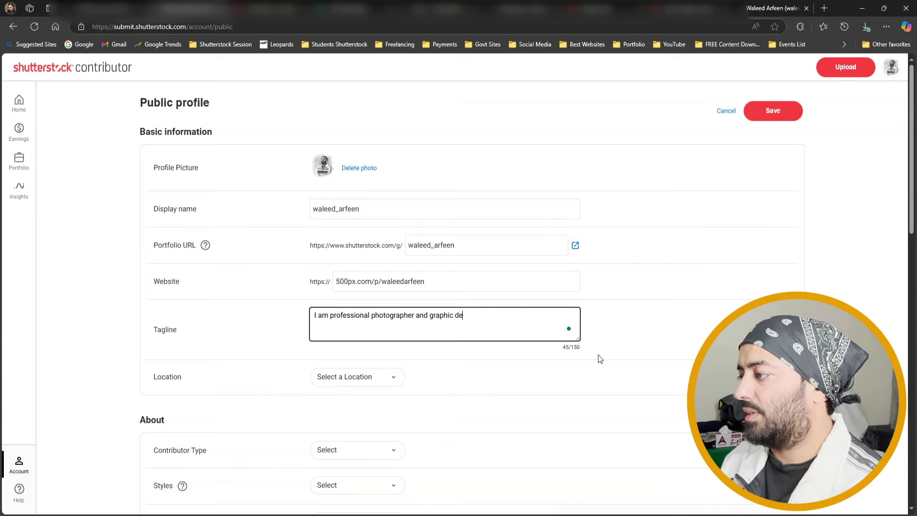
{"action": "key", "text": "BackSpace"}
{"action": "type", "text": "gner"}
Set the profile's Location to Pakistan.
{"action": "scroll", "coordinate": [598, 354], "scroll_direction": "down", "scroll_amount": 2}
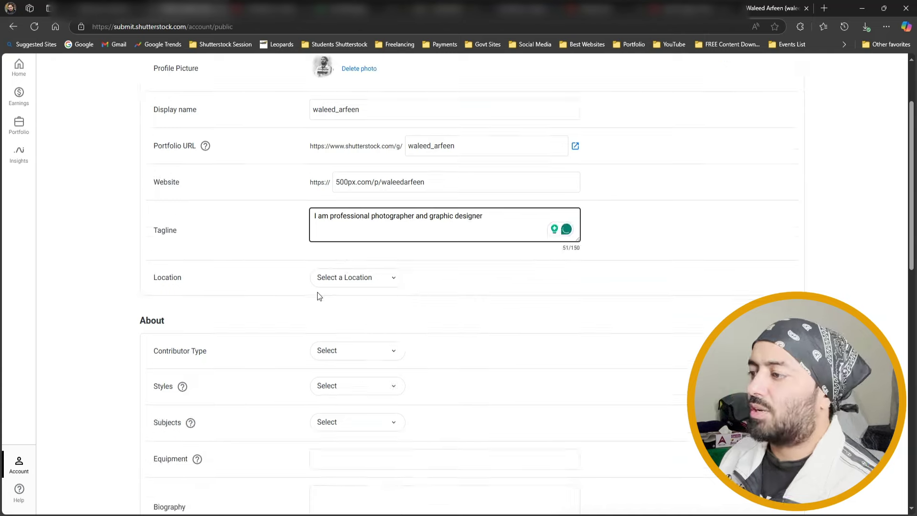
{"action": "left_click", "coordinate": [351, 279]}
{"action": "key", "text": "p"}
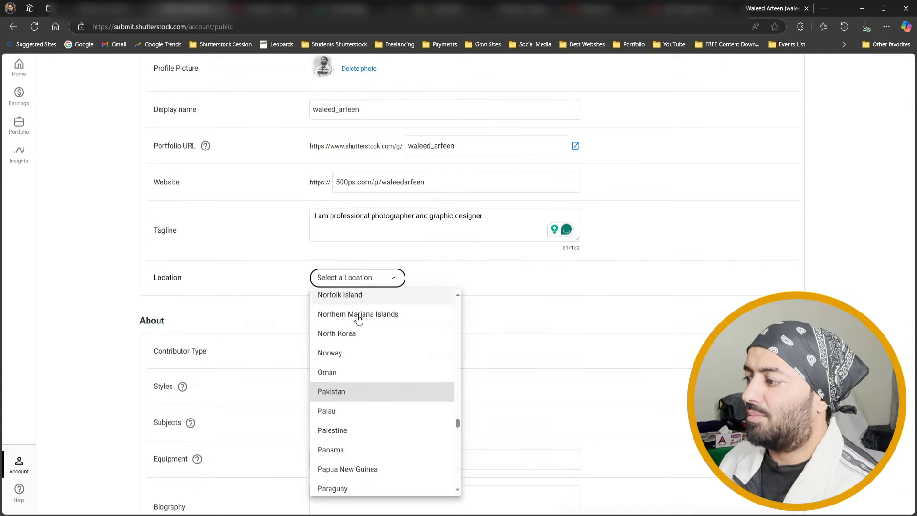
{"action": "left_click", "coordinate": [362, 391]}
Set the Contributor Type to Photographer, Illustrator / Vector Artist and Videographer.
{"action": "scroll", "coordinate": [229, 309], "scroll_direction": "down", "scroll_amount": 2}
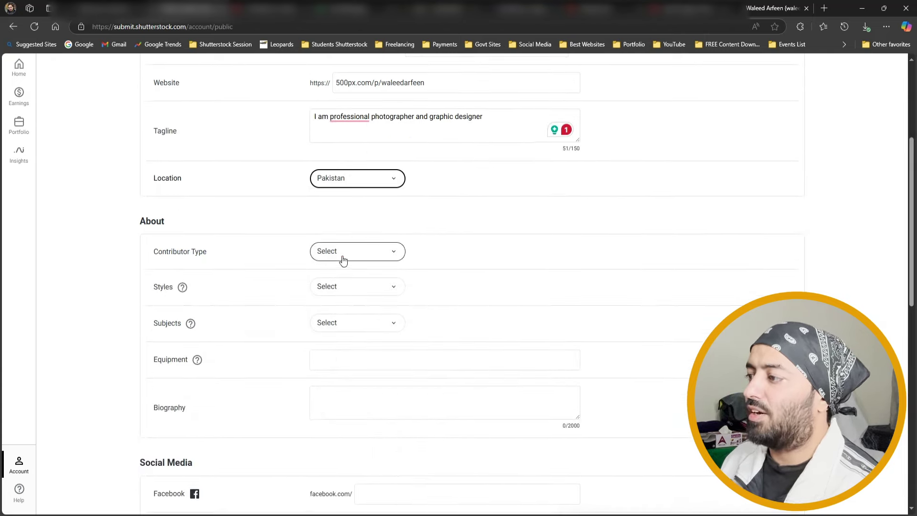
{"action": "left_click", "coordinate": [343, 255]}
{"action": "left_click", "coordinate": [330, 279]}
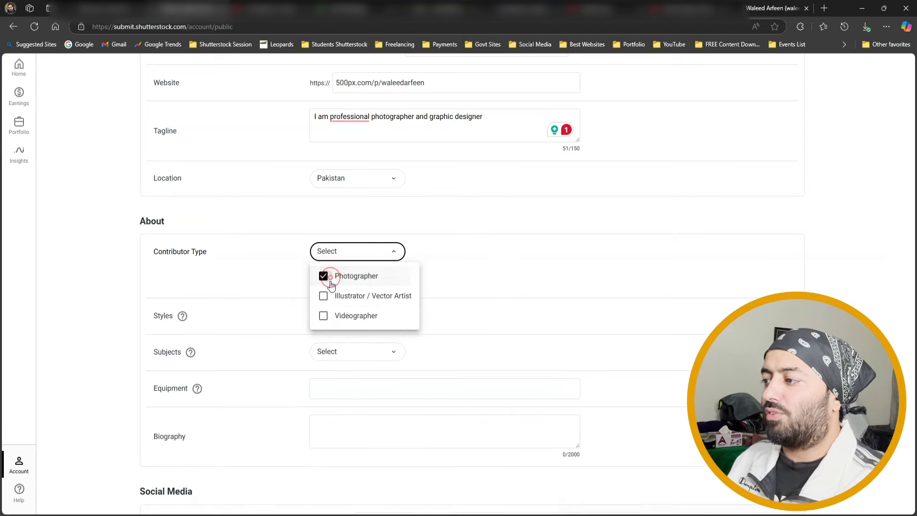
{"action": "left_click", "coordinate": [323, 296]}
{"action": "left_click", "coordinate": [323, 316]}
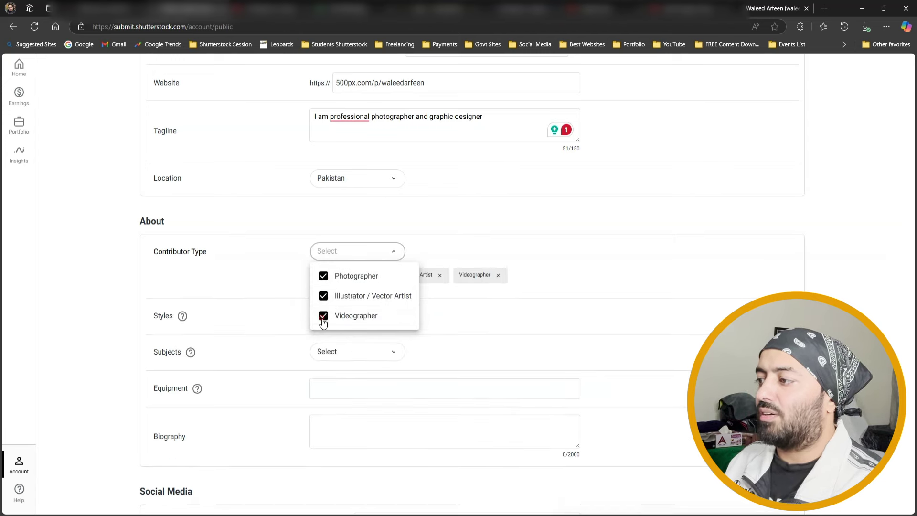
{"action": "left_click", "coordinate": [494, 323]}
Select Photography styles including Black and White, Aerial, Food, Fashion, Candid and Macro, plus Illustration styles including Stippling.
{"action": "scroll", "coordinate": [430, 292], "scroll_direction": "down", "scroll_amount": 1}
{"action": "left_click", "coordinate": [377, 265]}
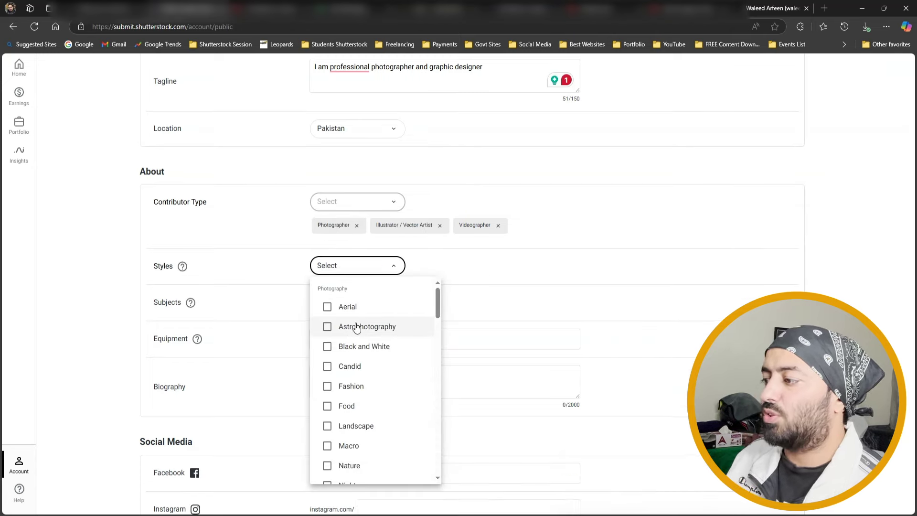
{"action": "left_click", "coordinate": [351, 347]}
{"action": "left_click", "coordinate": [348, 307]}
{"action": "left_click", "coordinate": [346, 406]}
{"action": "left_click", "coordinate": [340, 387]}
{"action": "scroll", "coordinate": [340, 377], "scroll_direction": "down", "scroll_amount": 1}
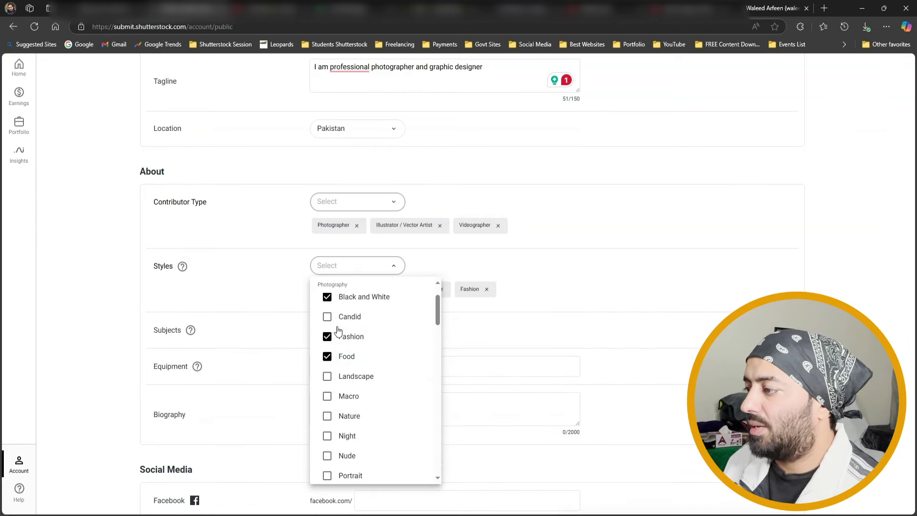
{"action": "left_click", "coordinate": [340, 316]}
{"action": "left_click", "coordinate": [340, 396]}
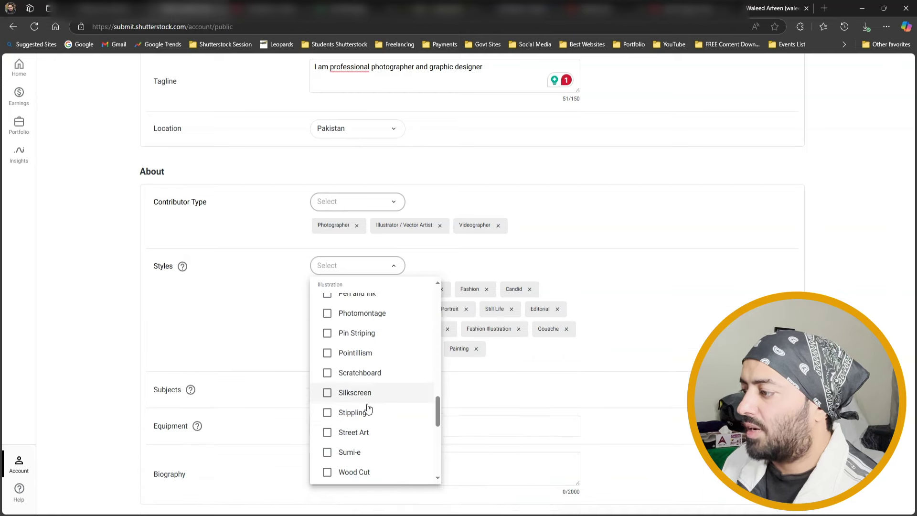
{"action": "left_click", "coordinate": [367, 412]}
Add the Videography styles Aerial, Candid, Fashion, Food, Green Screen/Chroma Key, Landscape, Macro, Model and Nature.
{"action": "scroll", "coordinate": [366, 414], "scroll_direction": "down", "scroll_amount": 2}
{"action": "scroll", "coordinate": [366, 414], "scroll_direction": "down", "scroll_amount": 1}
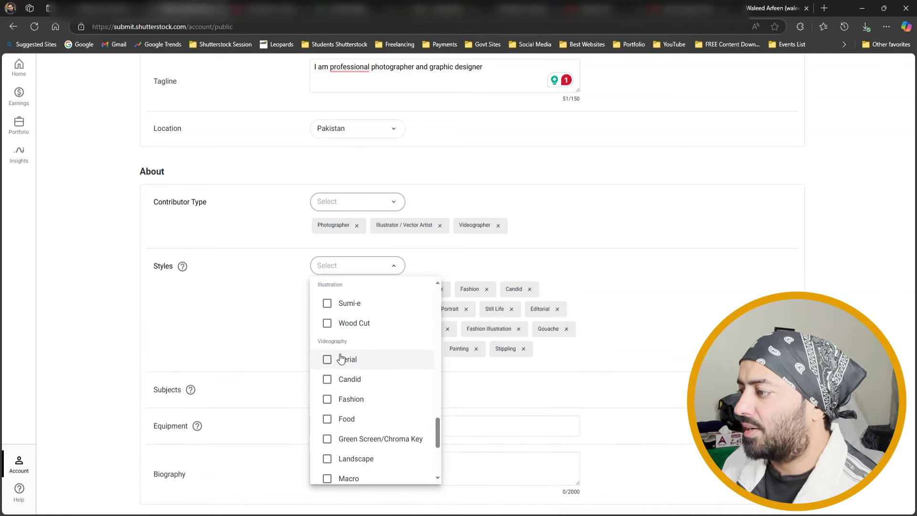
{"action": "left_click", "coordinate": [364, 365]}
{"action": "left_click", "coordinate": [363, 380]}
{"action": "left_click", "coordinate": [359, 399]}
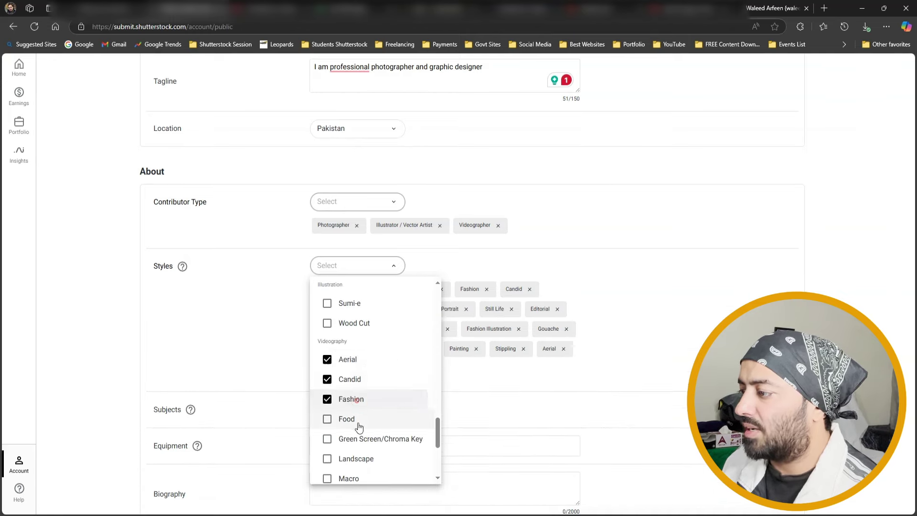
{"action": "left_click", "coordinate": [363, 419]}
{"action": "scroll", "coordinate": [367, 392], "scroll_direction": "down", "scroll_amount": 2}
{"action": "left_click", "coordinate": [365, 380]}
{"action": "left_click", "coordinate": [359, 400]}
{"action": "left_click", "coordinate": [359, 419]}
Add the Videography styles Slow-Motion, Timelapse, Animation, Travel and Editorial, and close the Styles list.
{"action": "scroll", "coordinate": [359, 410], "scroll_direction": "down", "scroll_amount": 2}
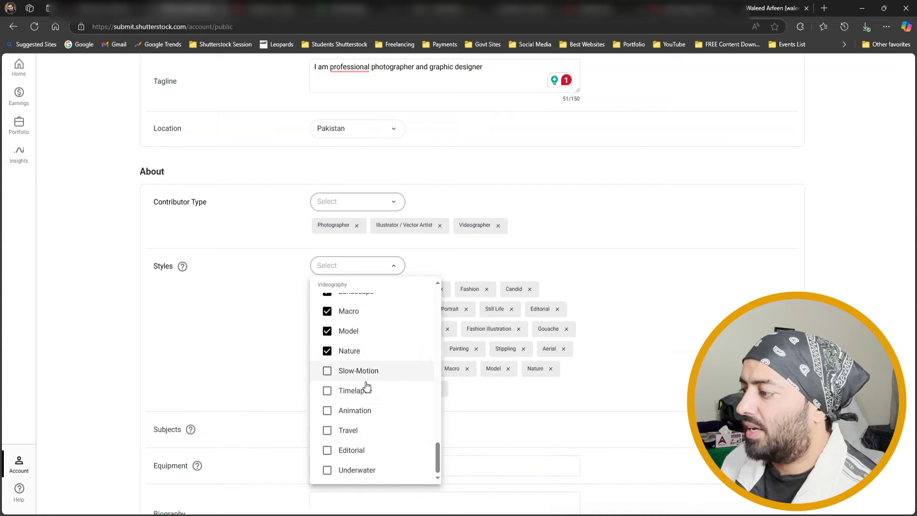
{"action": "left_click", "coordinate": [357, 371]}
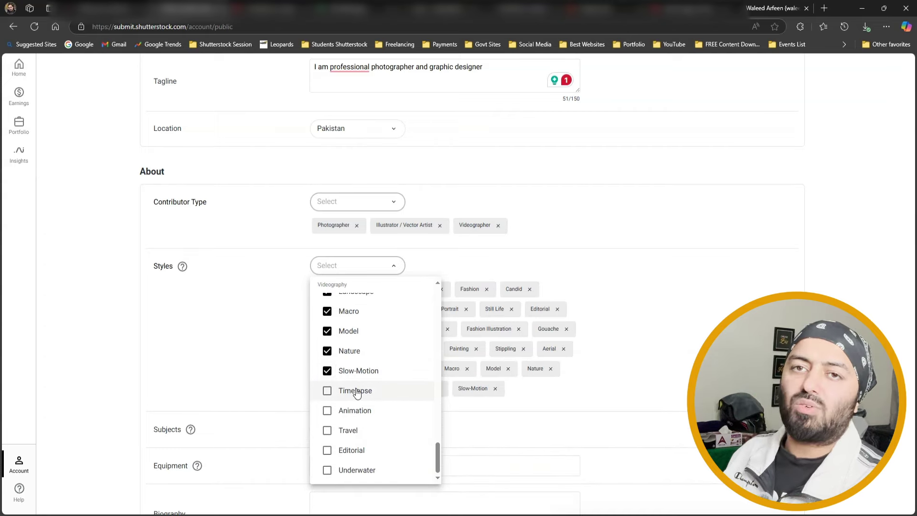
{"action": "left_click", "coordinate": [370, 395]}
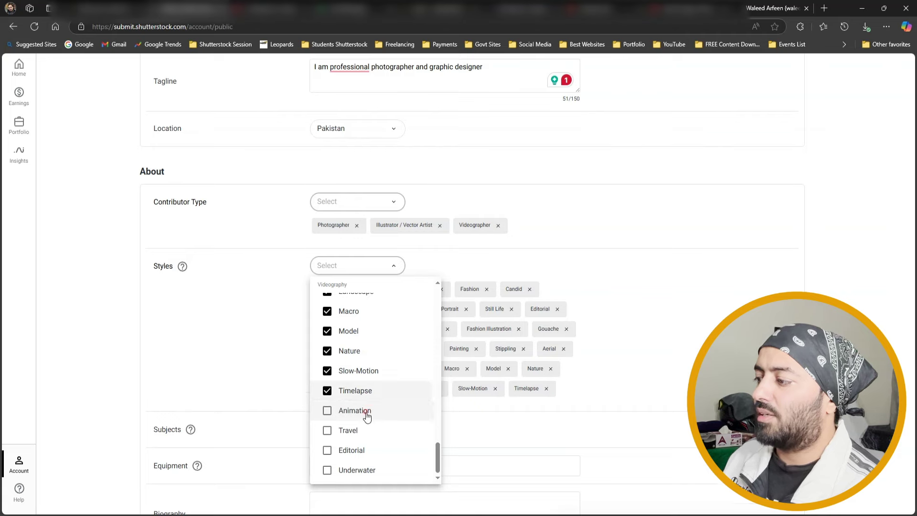
{"action": "left_click", "coordinate": [365, 410]}
{"action": "left_click", "coordinate": [364, 430]}
{"action": "left_click", "coordinate": [377, 456]}
{"action": "left_click", "coordinate": [640, 368]}
Select Beauty, Buildings and Business as Subjects of the profile.
{"action": "scroll", "coordinate": [602, 382], "scroll_direction": "down", "scroll_amount": 2}
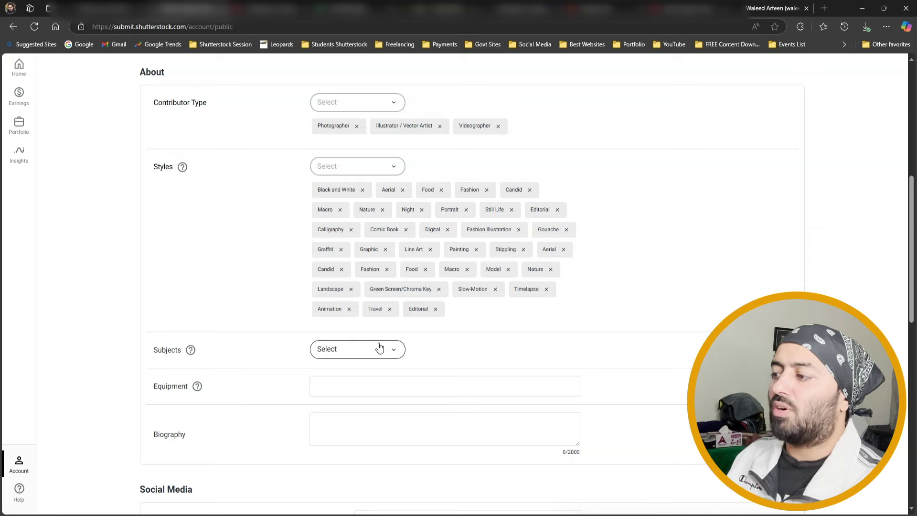
{"action": "left_click", "coordinate": [352, 350]}
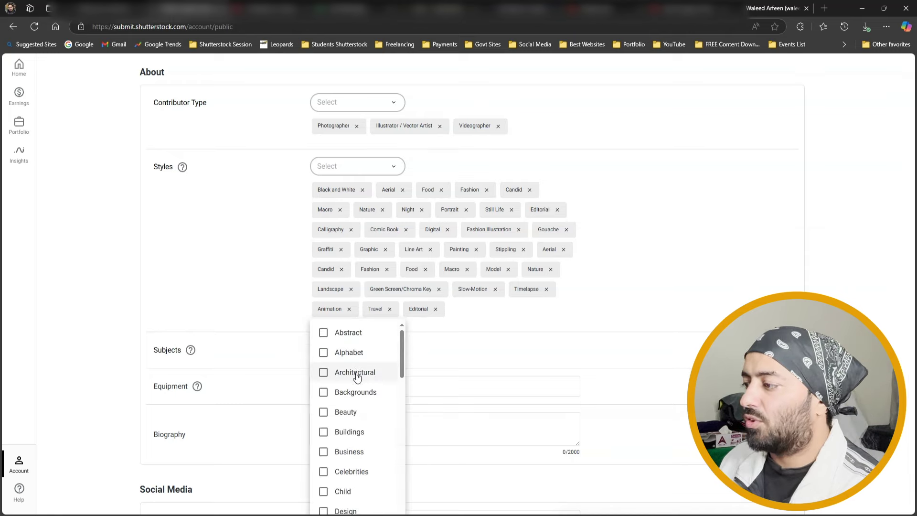
{"action": "left_click", "coordinate": [294, 356]}
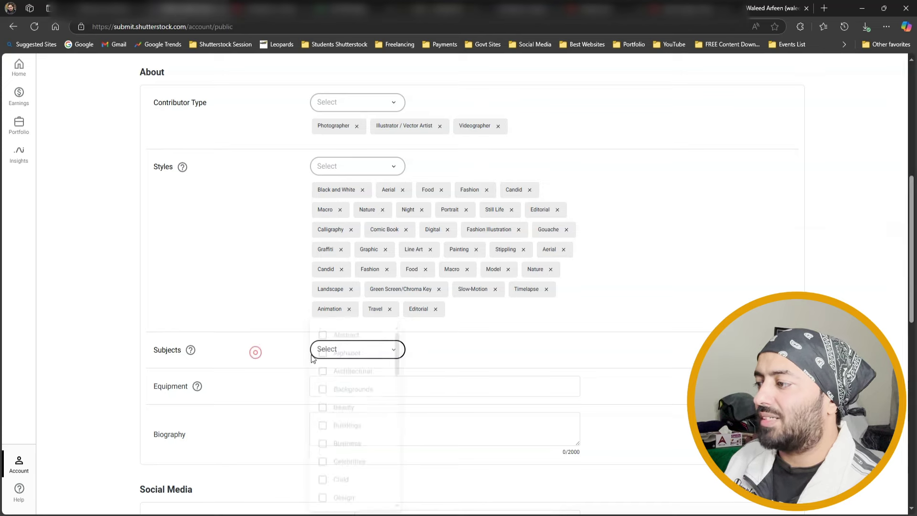
{"action": "left_click", "coordinate": [354, 348]}
{"action": "left_click", "coordinate": [362, 407]}
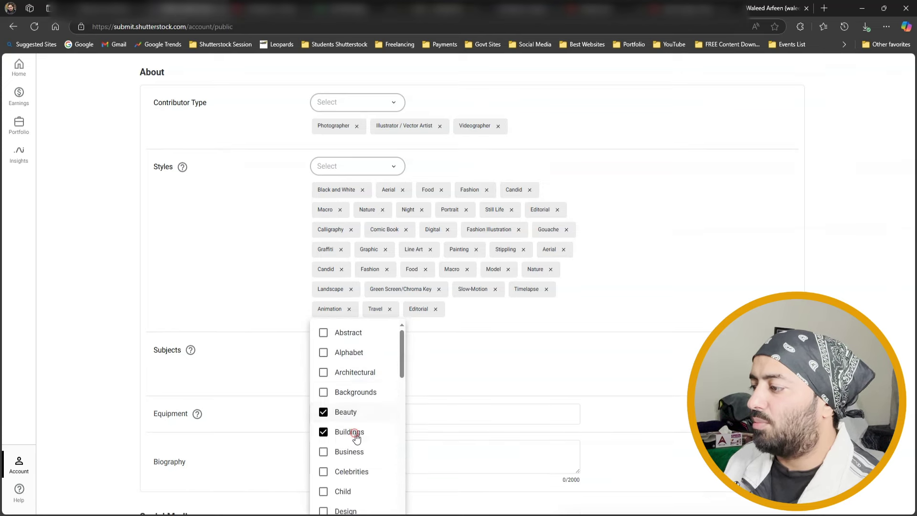
{"action": "left_click", "coordinate": [356, 431]}
{"action": "left_click", "coordinate": [363, 451]}
Add Design, Education, Fashion and Finance to the profile's Subjects.
{"action": "scroll", "coordinate": [378, 450], "scroll_direction": "down", "scroll_amount": 1}
{"action": "scroll", "coordinate": [365, 437], "scroll_direction": "down", "scroll_amount": 1}
{"action": "left_click", "coordinate": [348, 410]}
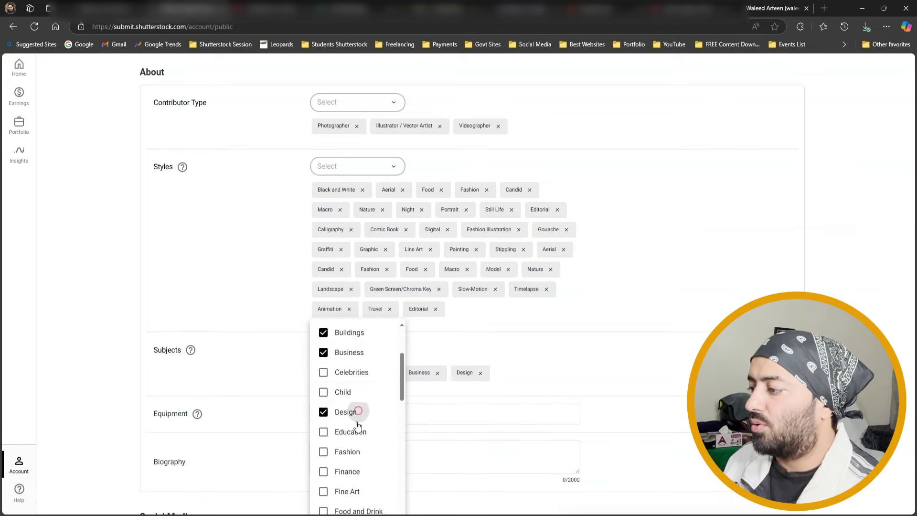
{"action": "left_click", "coordinate": [353, 429]}
{"action": "left_click", "coordinate": [365, 449]}
{"action": "scroll", "coordinate": [363, 451], "scroll_direction": "down", "scroll_amount": 2}
{"action": "left_click", "coordinate": [346, 373]}
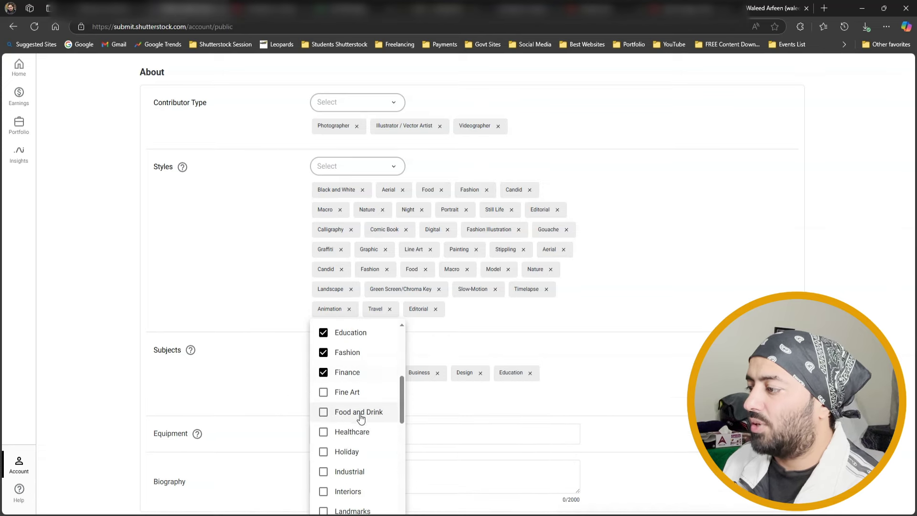
Add Food and Drink, Nature, Objects, People and Photographer to the profile's Subjects.
{"action": "scroll", "coordinate": [352, 478], "scroll_direction": "down", "scroll_amount": 1}
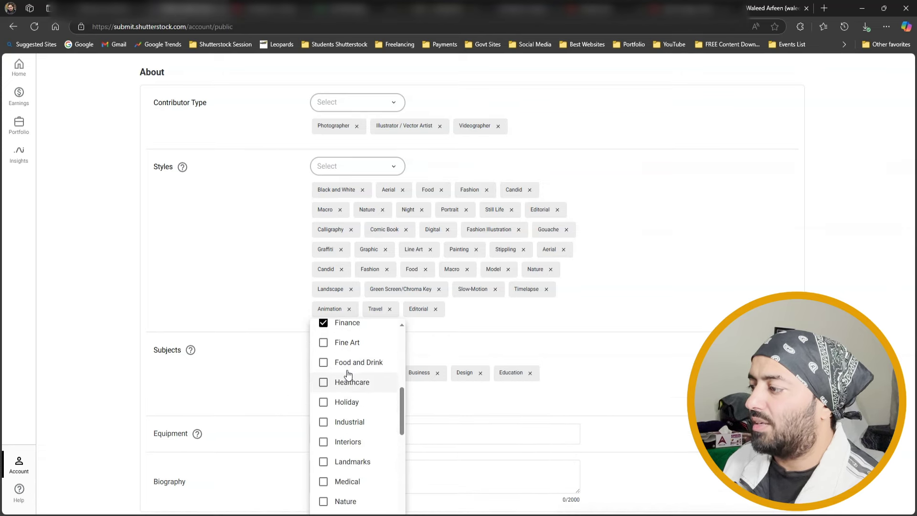
{"action": "left_click", "coordinate": [353, 363]}
{"action": "scroll", "coordinate": [365, 389], "scroll_direction": "down", "scroll_amount": 2}
{"action": "left_click", "coordinate": [352, 452]}
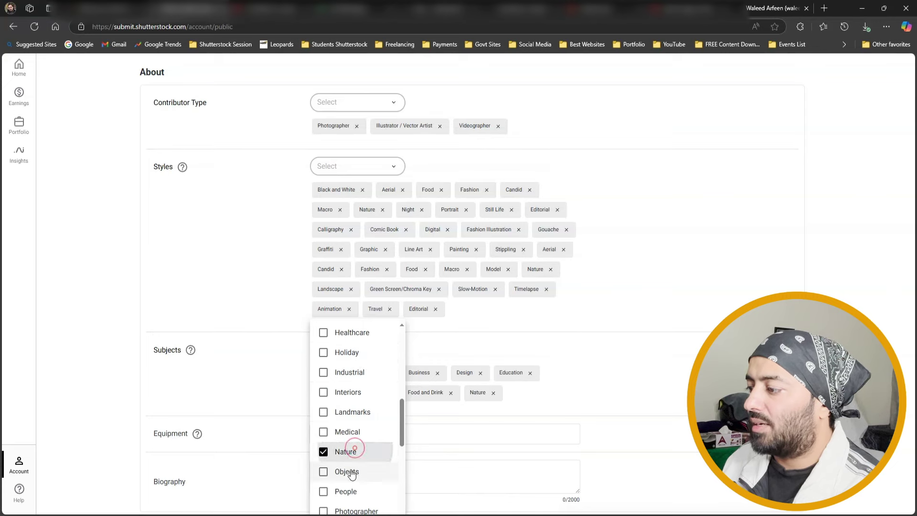
{"action": "left_click", "coordinate": [352, 471]}
{"action": "scroll", "coordinate": [352, 471], "scroll_direction": "down", "scroll_amount": 2}
{"action": "left_click", "coordinate": [352, 444]}
{"action": "scroll", "coordinate": [354, 437], "scroll_direction": "down", "scroll_amount": 3}
{"action": "left_click", "coordinate": [351, 362]}
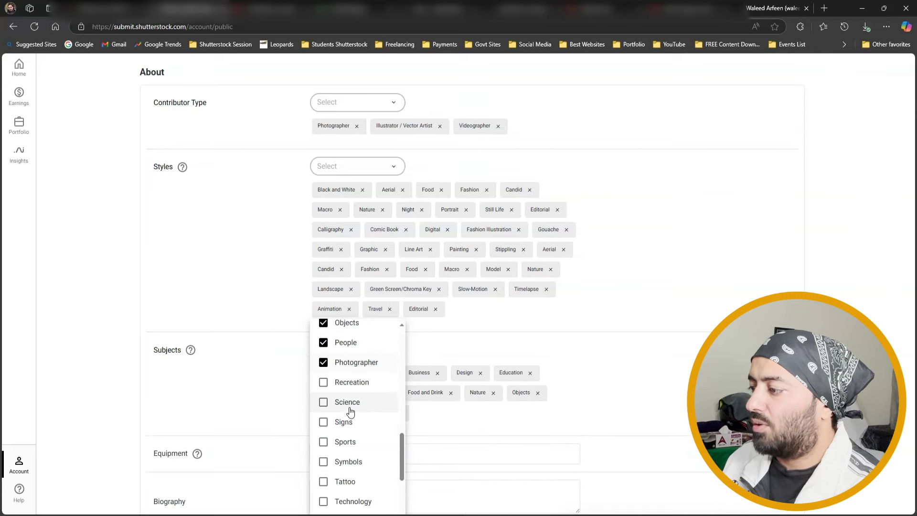
Add Sports, Technology, Vectors, Wedding and Wildlife to the profile's Subjects.
{"action": "left_click", "coordinate": [352, 444]}
{"action": "scroll", "coordinate": [344, 446], "scroll_direction": "down", "scroll_amount": 2}
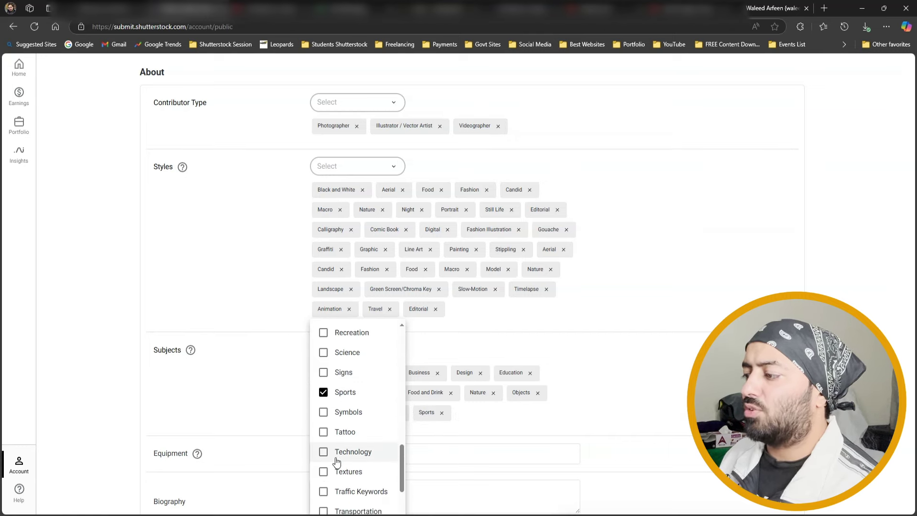
{"action": "left_click", "coordinate": [344, 452]}
{"action": "scroll", "coordinate": [348, 459], "scroll_direction": "down", "scroll_amount": 2}
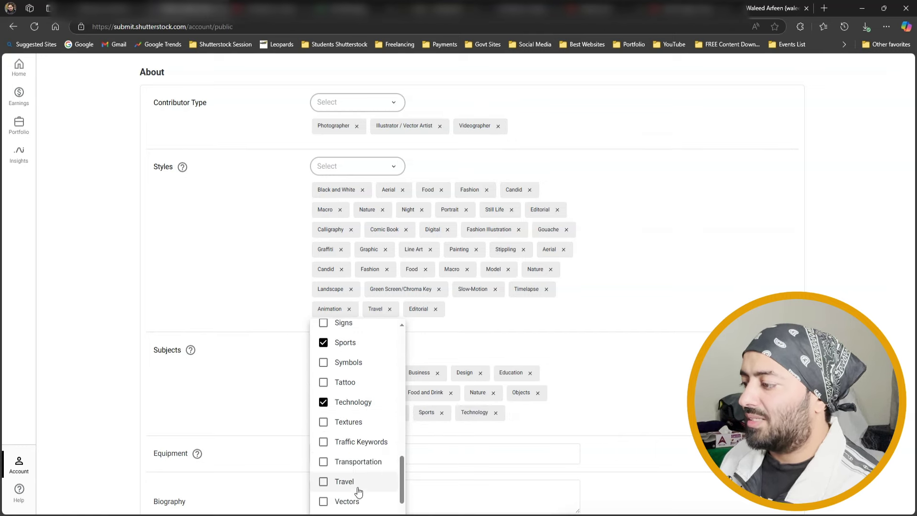
{"action": "scroll", "coordinate": [363, 487], "scroll_direction": "down", "scroll_amount": 3}
{"action": "left_click", "coordinate": [353, 453]}
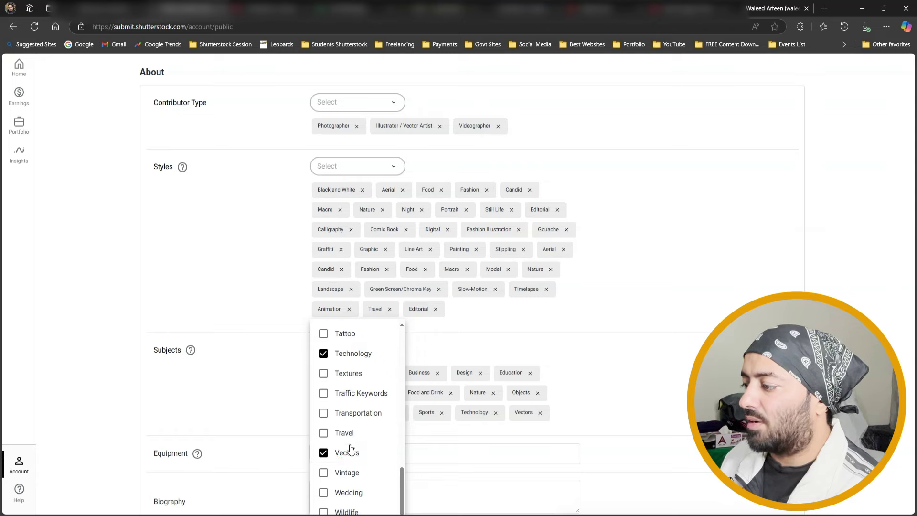
{"action": "left_click", "coordinate": [345, 492]}
{"action": "left_click", "coordinate": [346, 508]}
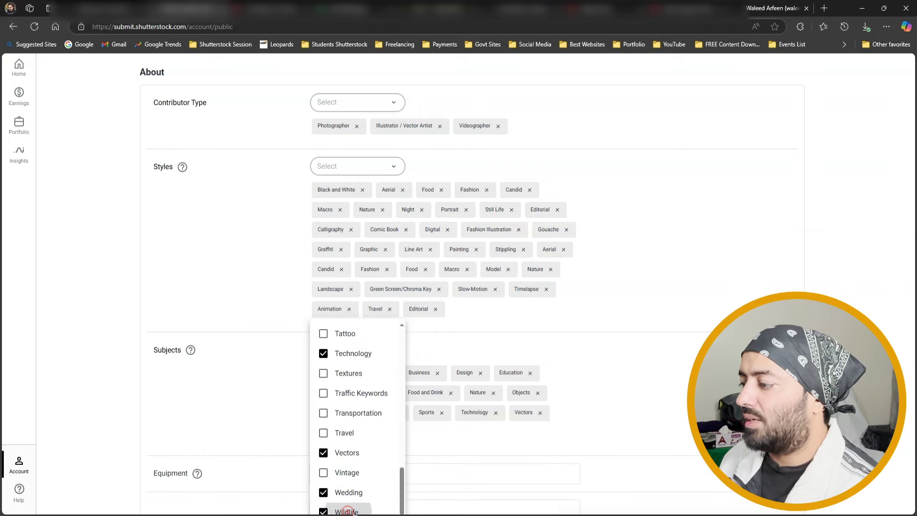
Enter "iphone XS" and "iphone 15 pro max" as separate Equipment entries in the profile.
{"action": "scroll", "coordinate": [467, 481], "scroll_direction": "down", "scroll_amount": 5}
{"action": "left_click", "coordinate": [370, 273]}
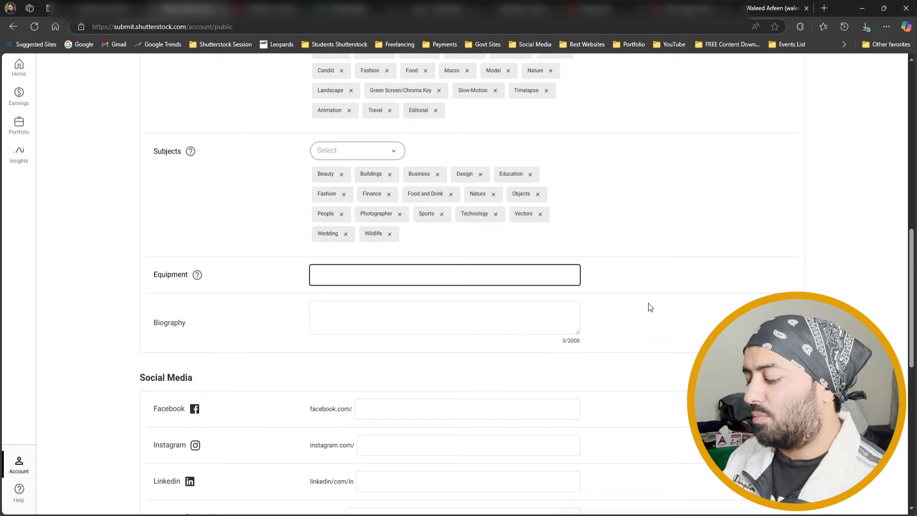
{"action": "type", "text": "iphone XS"}
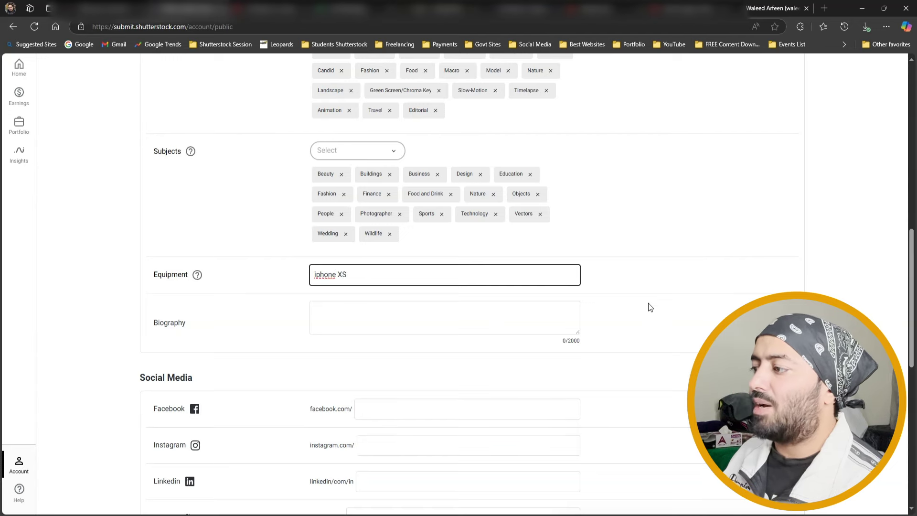
{"action": "key", "text": "Return"}
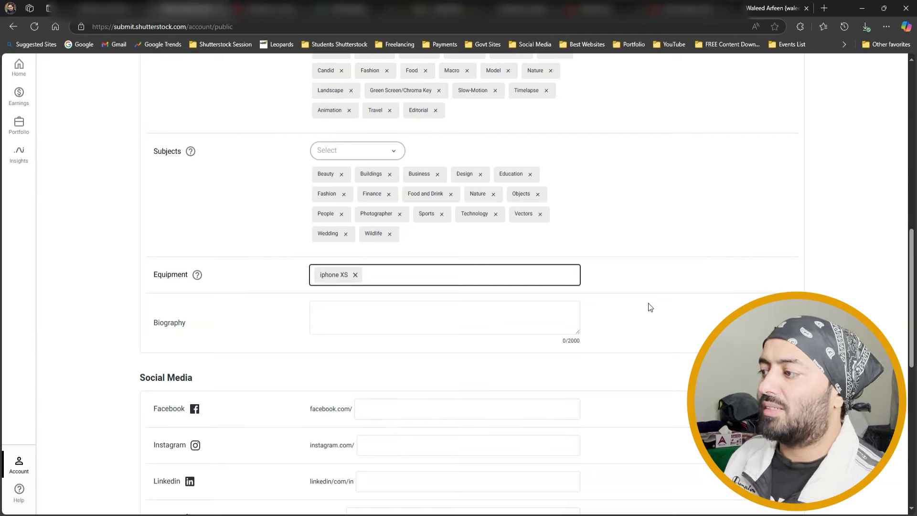
{"action": "type", "text": "iphone"}
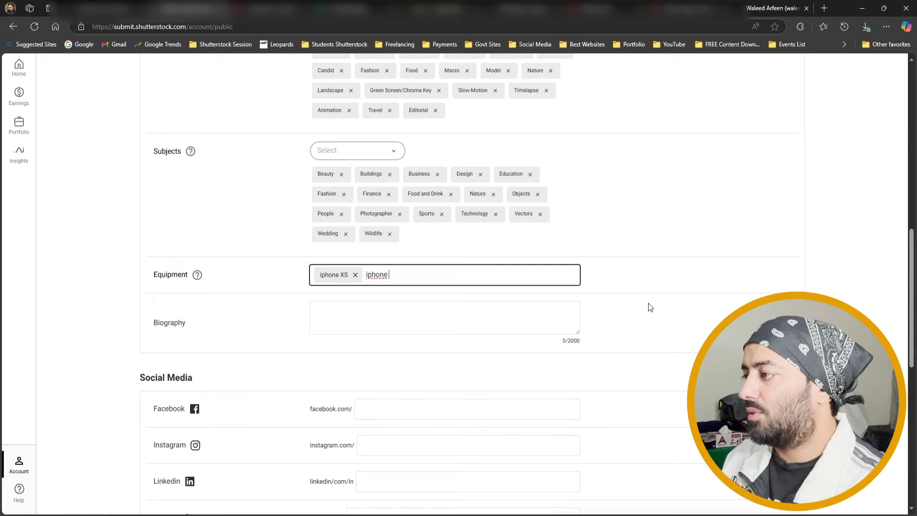
{"action": "type", "text": " 15 pro max"}
{"action": "key", "text": "Return"}
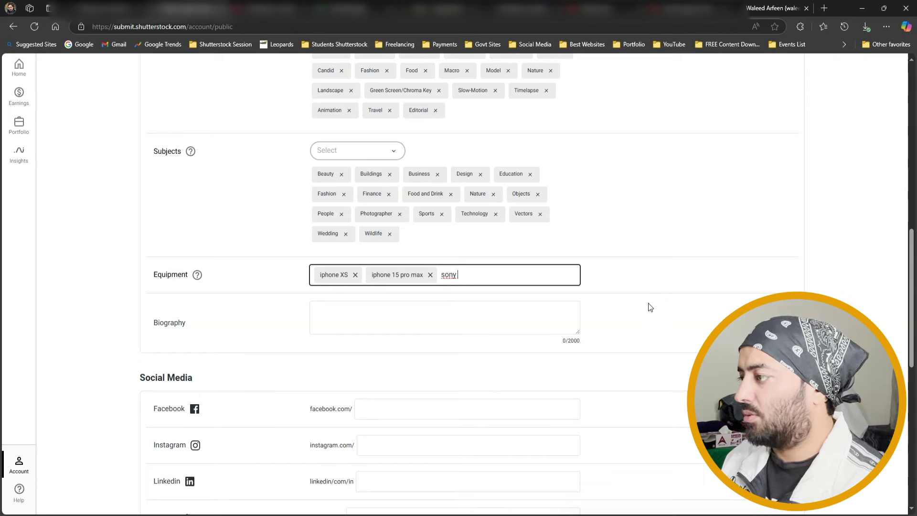
Add "sony a7r IV", "sigma 85mm", "Adobe Photoshop" and "Adobe Lightroom" to the profile's Equipment.
{"action": "type", "text": "sony a7r IC"}
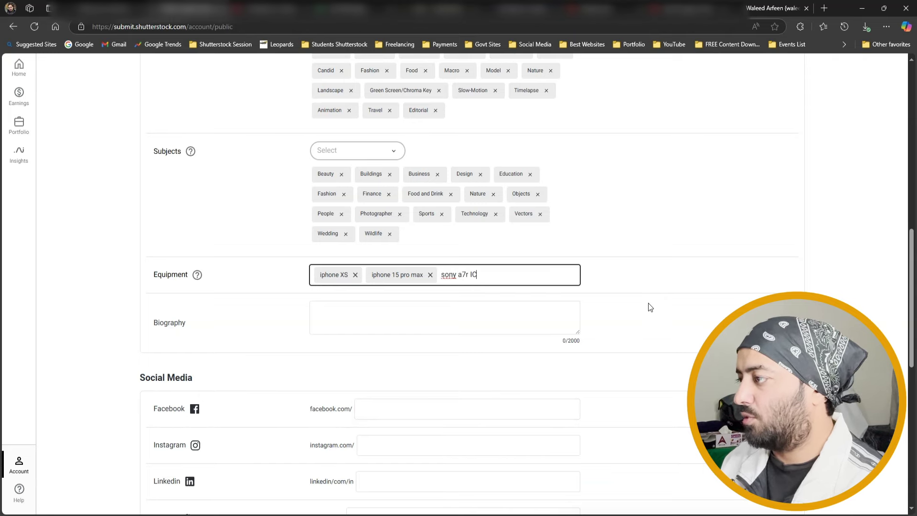
{"action": "key", "text": "Return"}
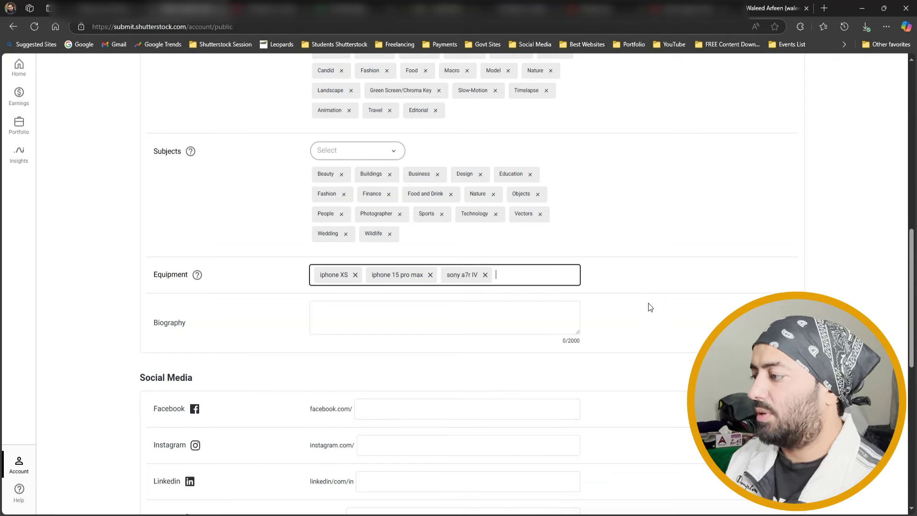
{"action": "type", "text": "sigma 85mm"}
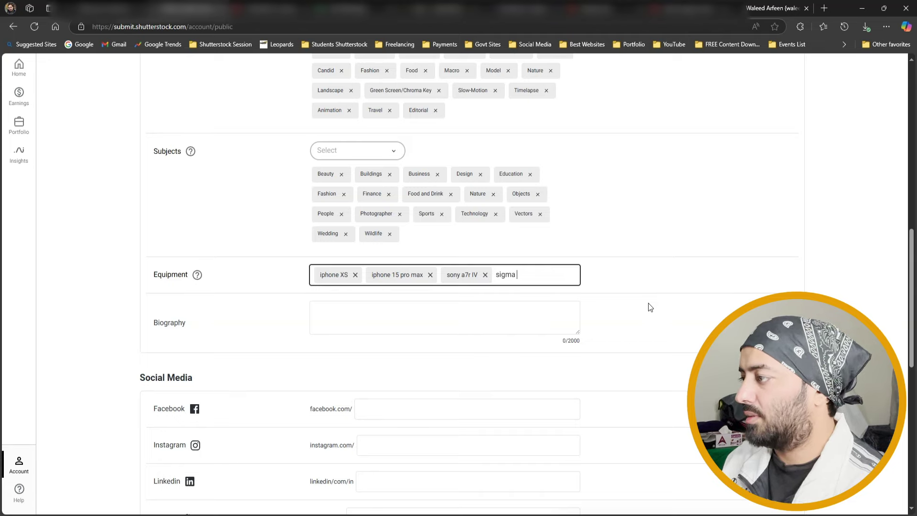
{"action": "key", "text": "Return"}
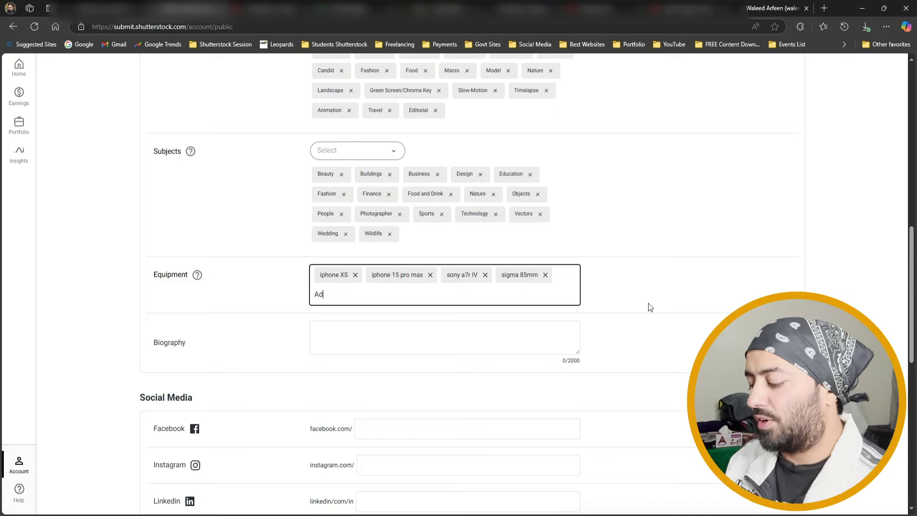
{"action": "type", "text": "Adob"}
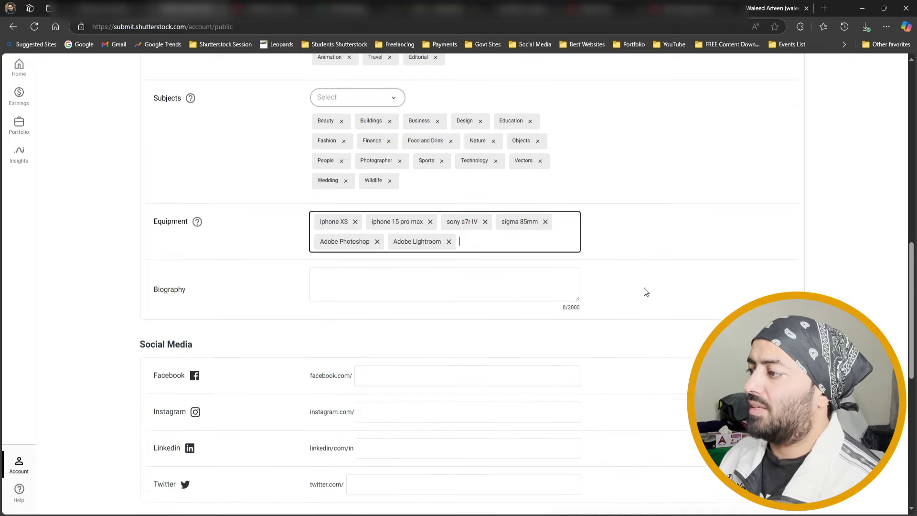
Write the Biography "I am professional photographer and graphic designer and I love to serve clients with my best art.".
{"action": "scroll", "coordinate": [639, 288], "scroll_direction": "down", "scroll_amount": 1}
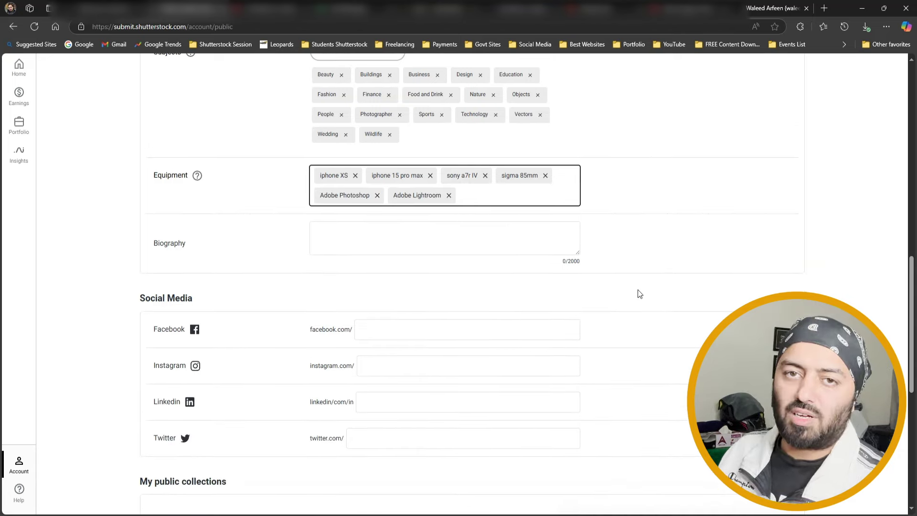
{"action": "left_click", "coordinate": [373, 227]}
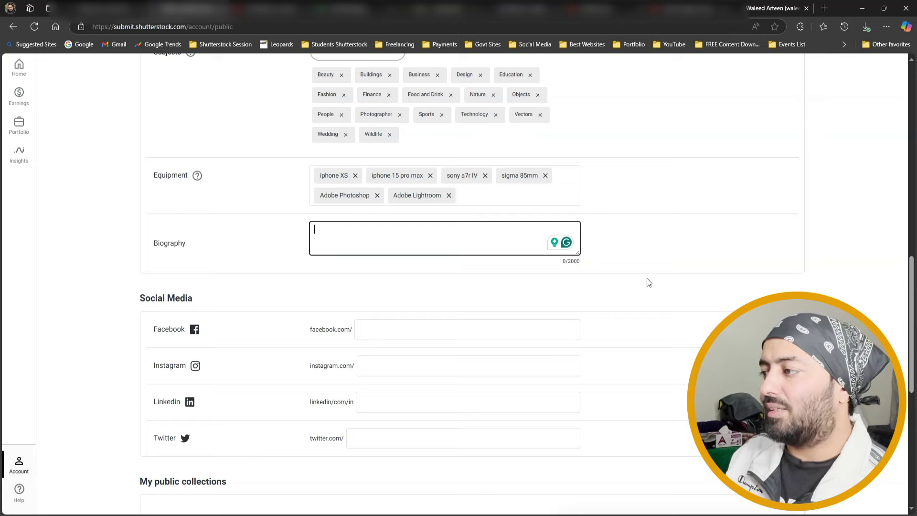
{"action": "type", "text": "I am p"}
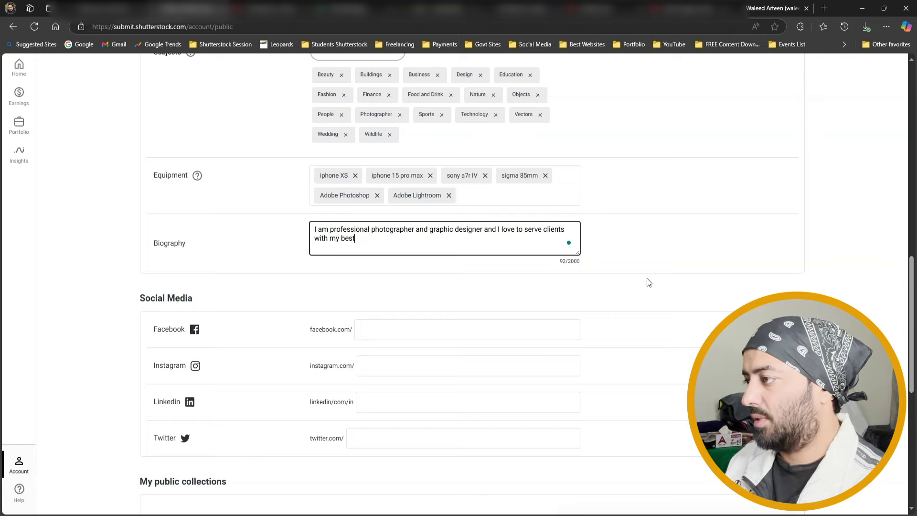
{"action": "type", "text": "art."}
{"action": "scroll", "coordinate": [606, 263], "scroll_direction": "down", "scroll_amount": 1}
{"action": "left_click", "coordinate": [531, 181]}
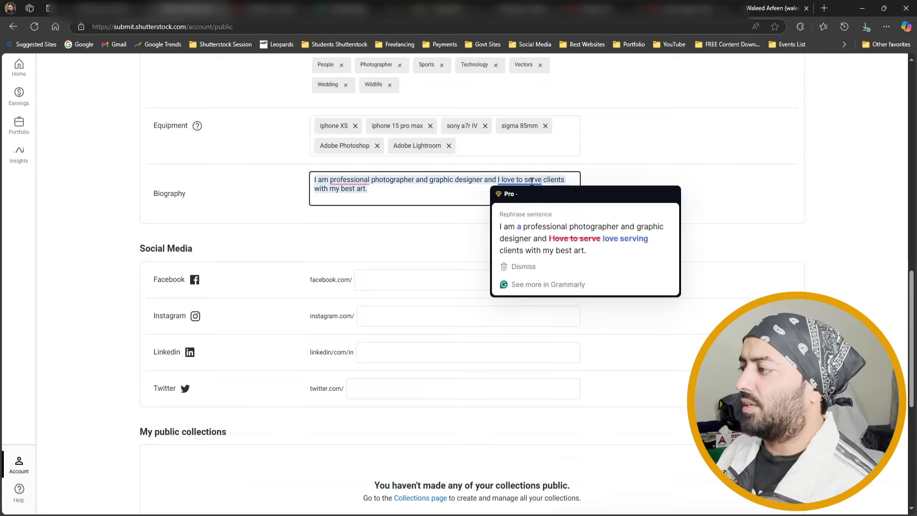
{"action": "left_click", "coordinate": [417, 250]}
Enter customcelebrate.pk as both the Facebook and Instagram handle, and save the public profile.
{"action": "scroll", "coordinate": [417, 250], "scroll_direction": "down", "scroll_amount": 2}
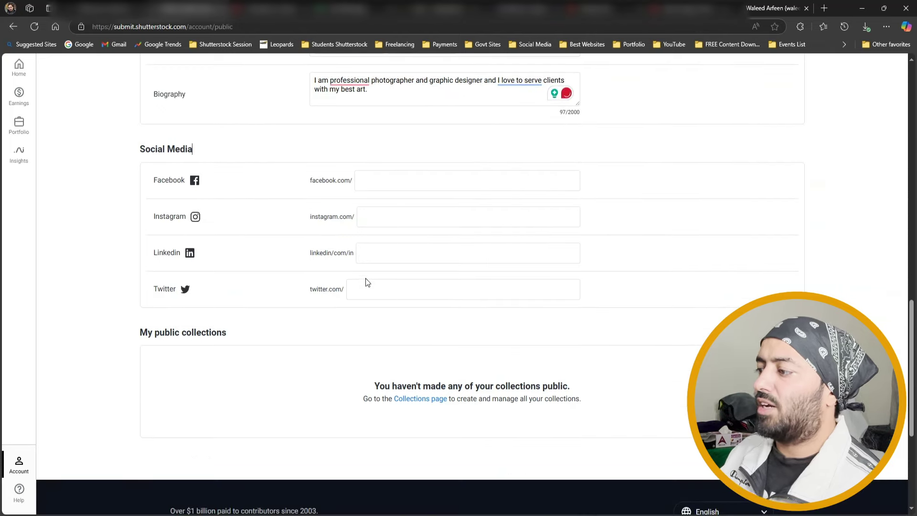
{"action": "left_click", "coordinate": [379, 173]}
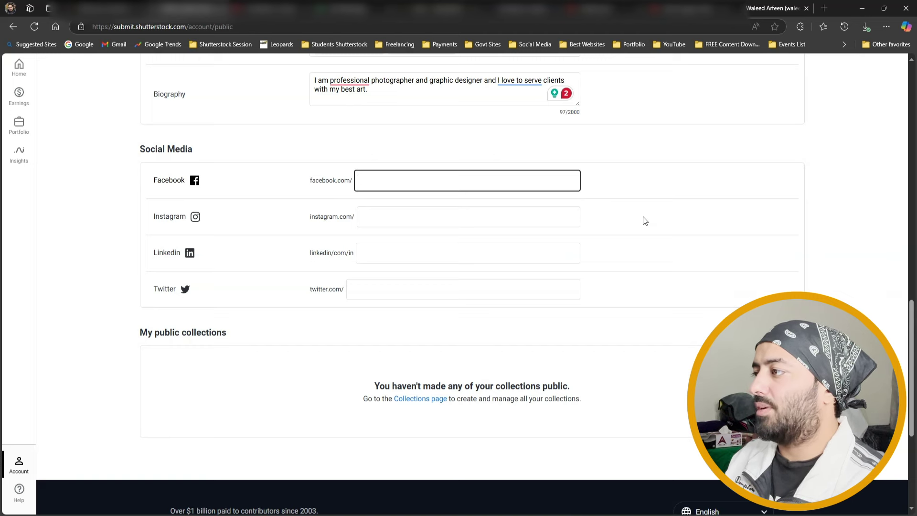
{"action": "type", "text": "customcelebrate.pk"}
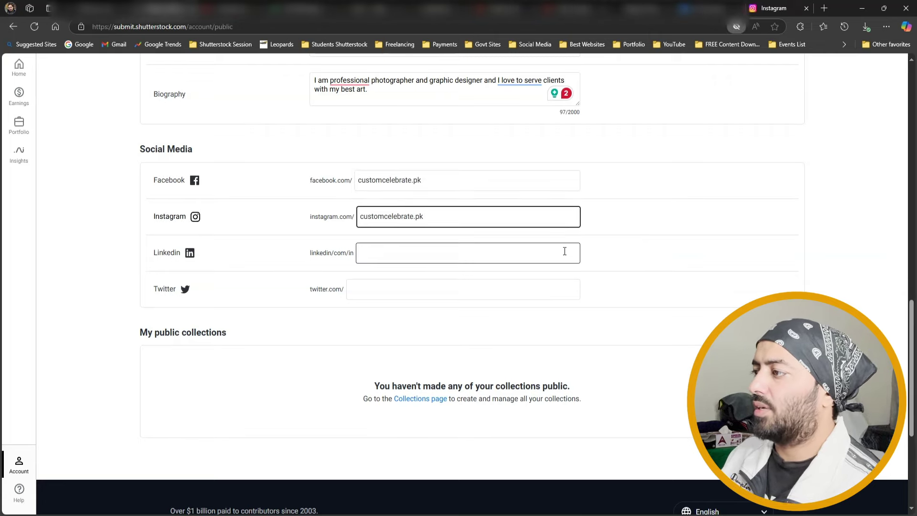
{"action": "left_click", "coordinate": [639, 222]}
{"action": "scroll", "coordinate": [472, 284], "scroll_direction": "up", "scroll_amount": 15}
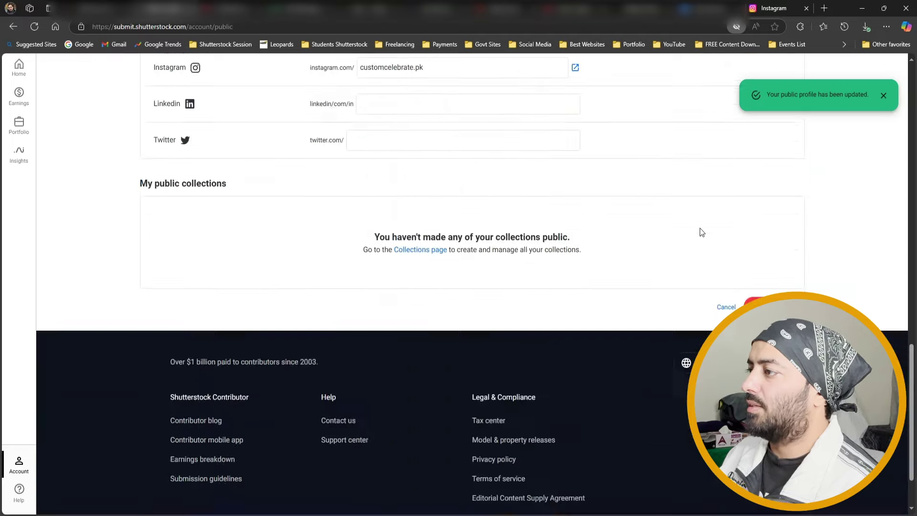
{"action": "scroll", "coordinate": [700, 228], "scroll_direction": "up", "scroll_amount": 5}
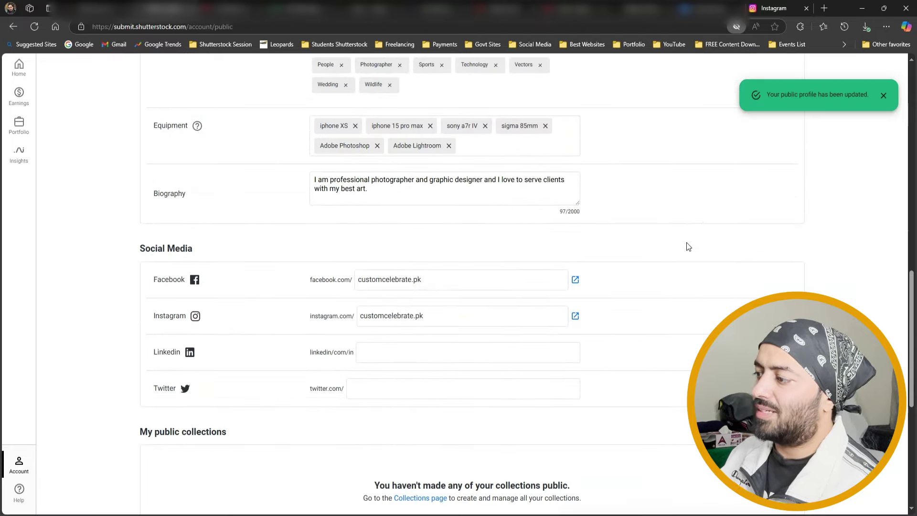
{"action": "scroll", "coordinate": [686, 242], "scroll_direction": "down", "scroll_amount": 3}
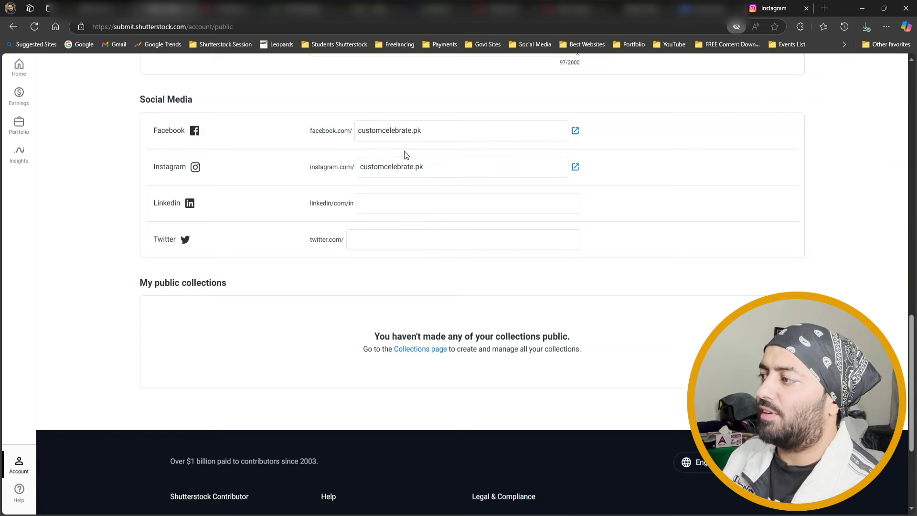
Open the account settings and fill in the contact phone number from the saved personal info.
{"action": "left_click", "coordinate": [19, 464]}
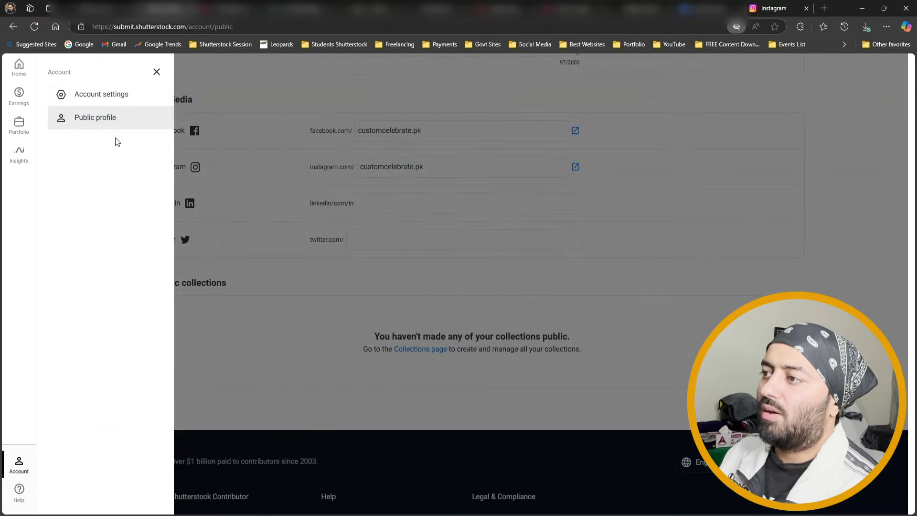
{"action": "left_click", "coordinate": [136, 95]}
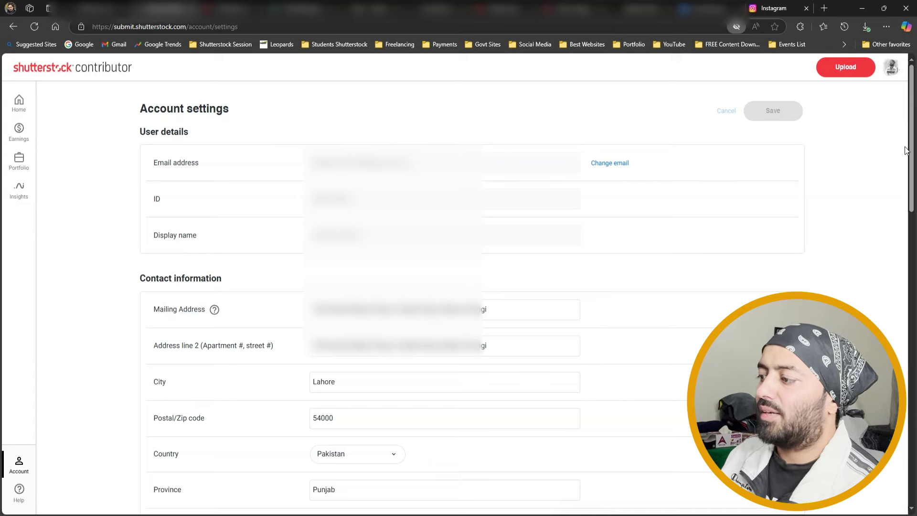
{"action": "scroll", "coordinate": [548, 188], "scroll_direction": "down", "scroll_amount": 8}
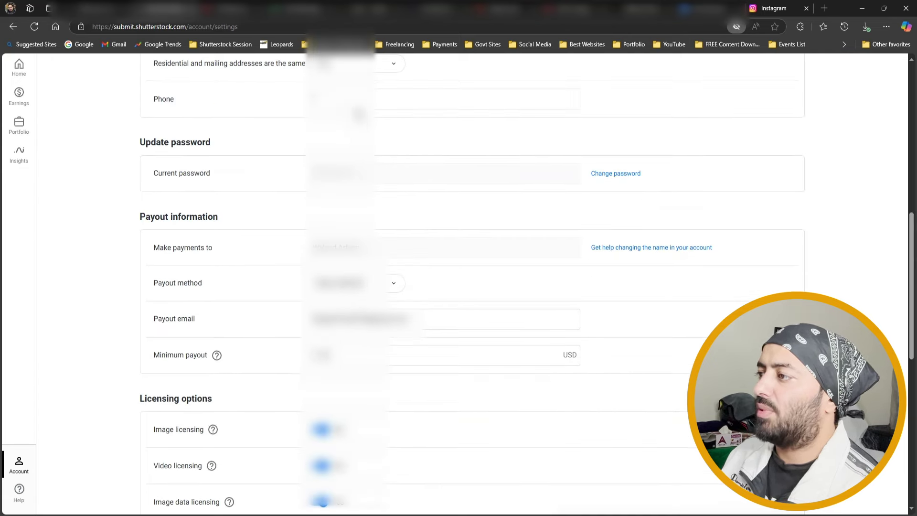
{"action": "left_click", "coordinate": [411, 100]}
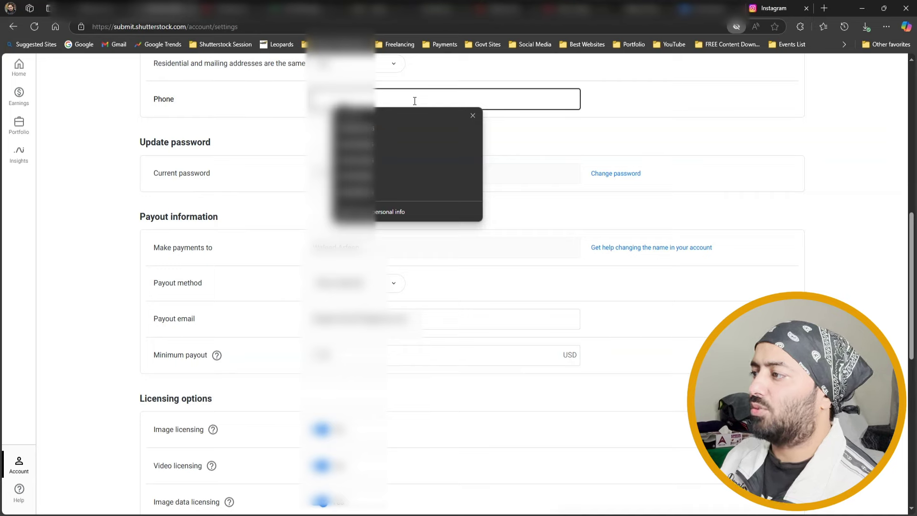
{"action": "left_click", "coordinate": [458, 142]}
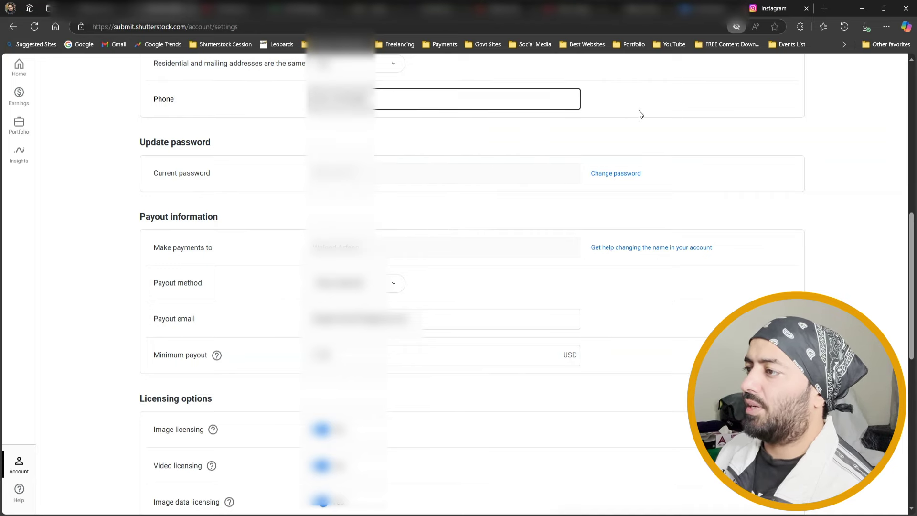
Set the payout method to Payoneer in the account's payout information.
{"action": "scroll", "coordinate": [641, 115], "scroll_direction": "up", "scroll_amount": 1}
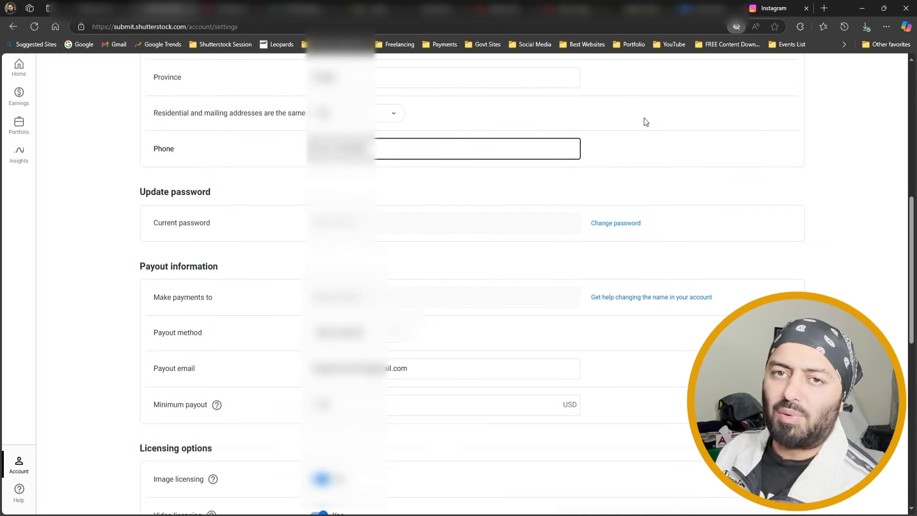
{"action": "scroll", "coordinate": [665, 141], "scroll_direction": "down", "scroll_amount": 2}
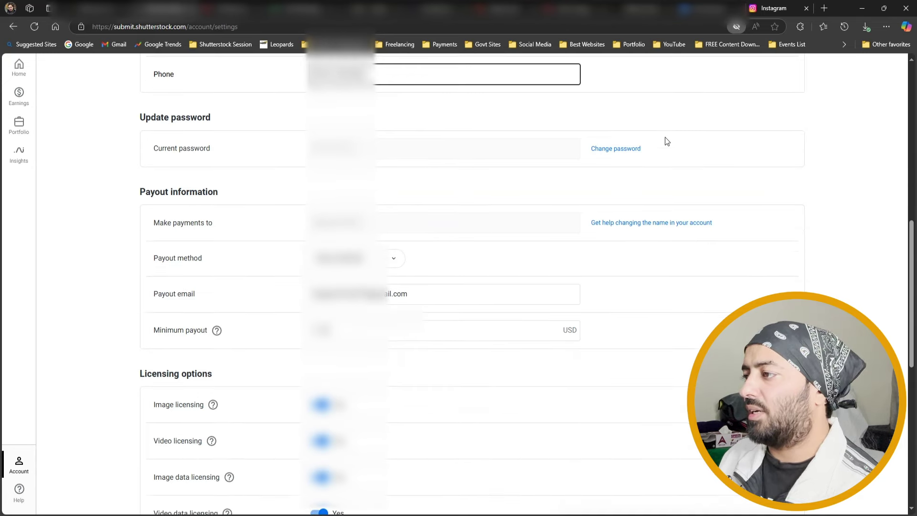
{"action": "scroll", "coordinate": [667, 142], "scroll_direction": "down", "scroll_amount": 2}
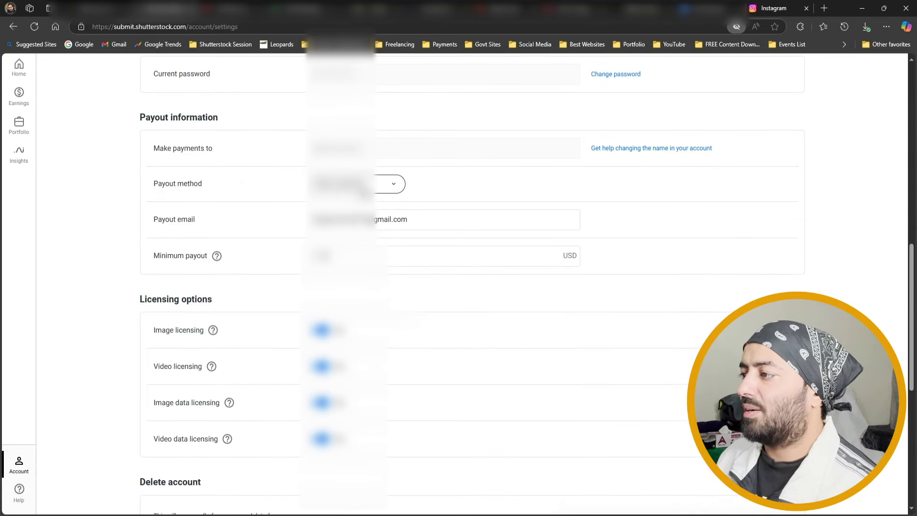
{"action": "left_click", "coordinate": [364, 194]}
{"action": "left_click", "coordinate": [375, 222]}
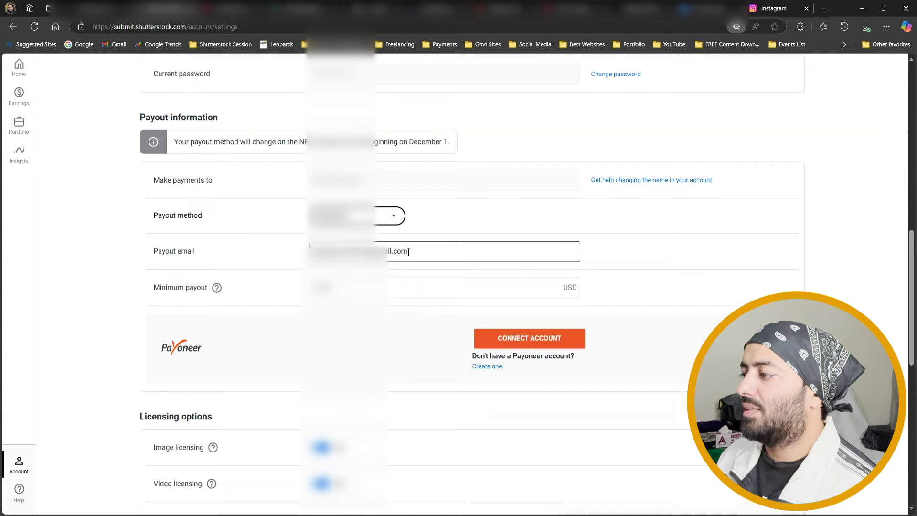
{"action": "left_click", "coordinate": [351, 215]}
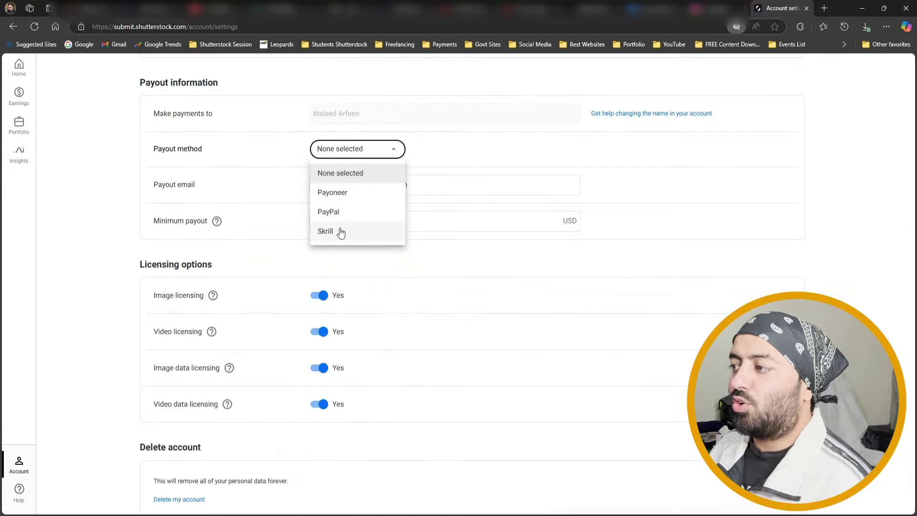
{"action": "left_click", "coordinate": [359, 195]}
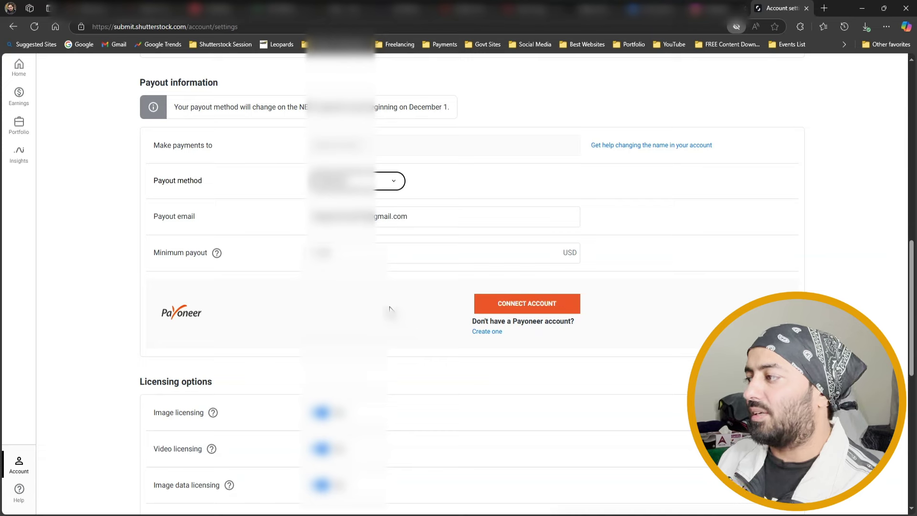
{"action": "double_click", "coordinate": [324, 252]}
{"action": "left_click", "coordinate": [312, 279]}
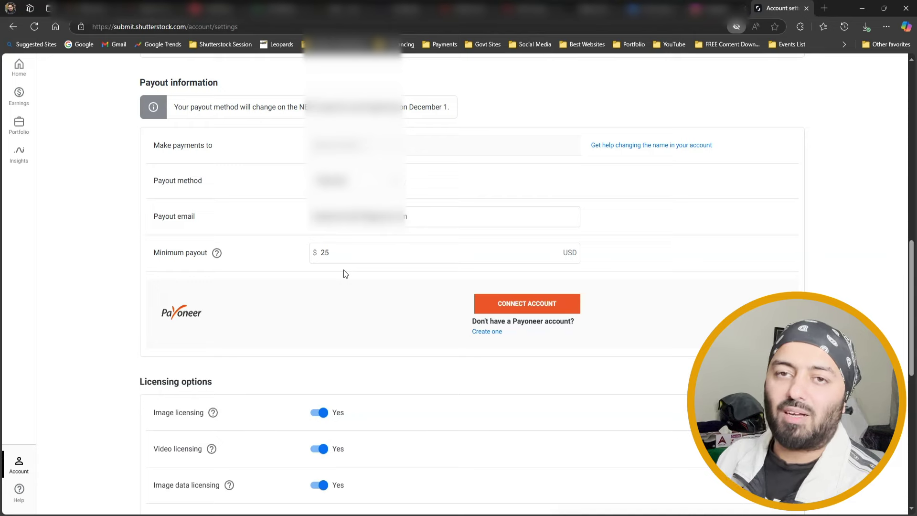
{"action": "scroll", "coordinate": [381, 328], "scroll_direction": "down", "scroll_amount": 3}
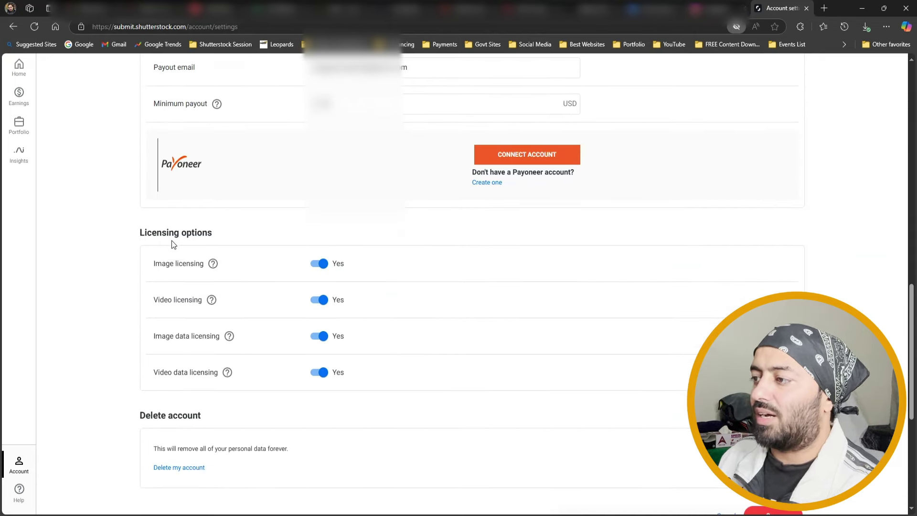
{"action": "left_click_drag", "start_coordinate": [137, 232], "coordinate": [215, 236]}
{"action": "left_click", "coordinate": [206, 237]}
{"action": "scroll", "coordinate": [202, 238], "scroll_direction": "down", "scroll_amount": 1}
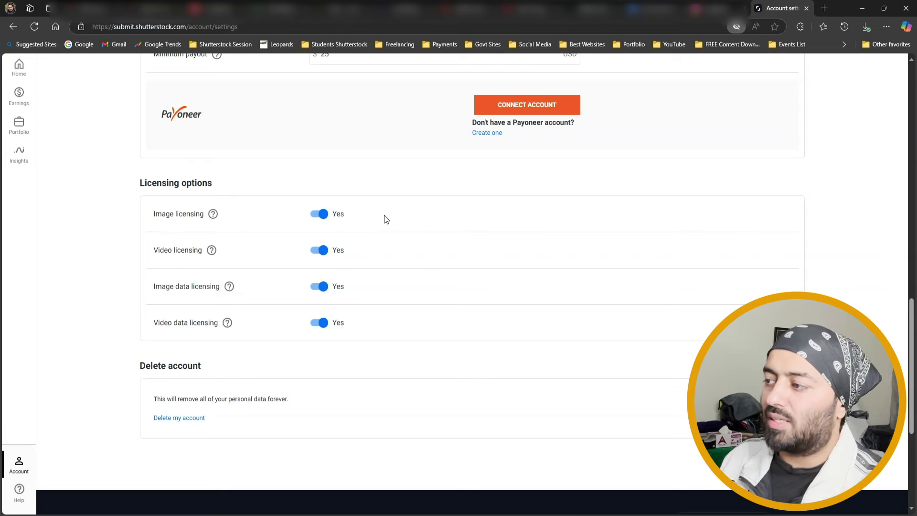
{"action": "left_click_drag", "start_coordinate": [155, 251], "coordinate": [207, 248]}
{"action": "left_click", "coordinate": [238, 252]}
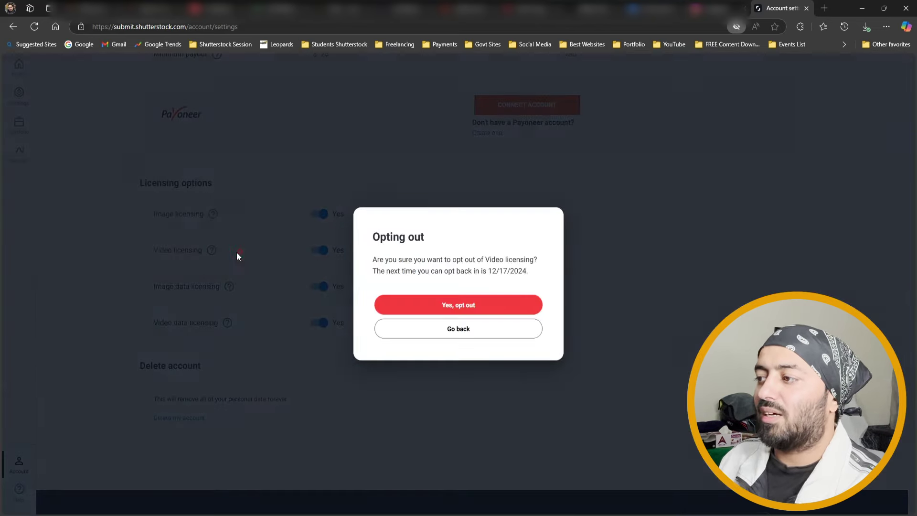
{"action": "left_click", "coordinate": [452, 328]}
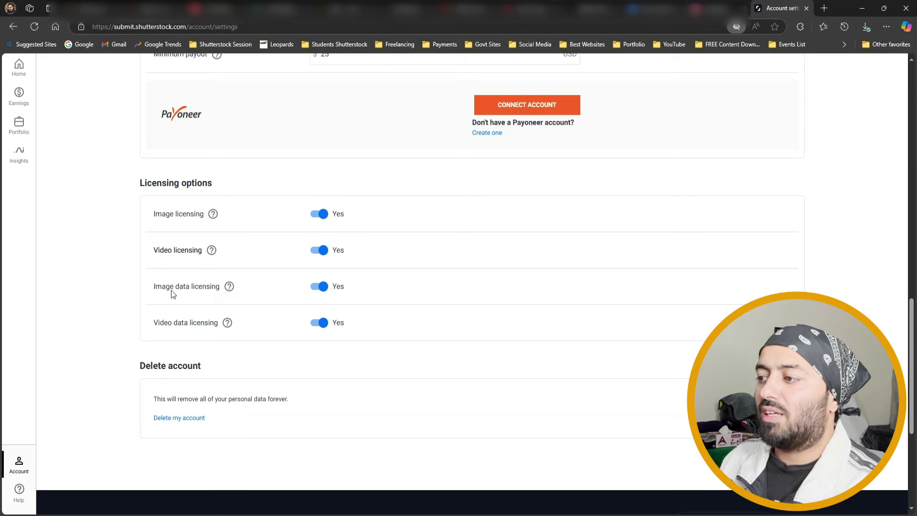
Opt out of Image data licensing and Video data licensing in the licensing options.
{"action": "left_click", "coordinate": [320, 287]}
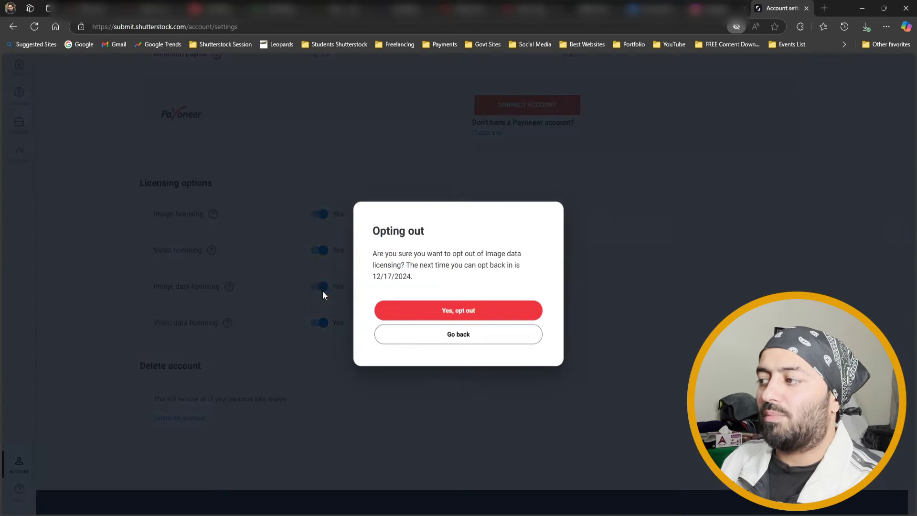
{"action": "left_click", "coordinate": [419, 310]}
{"action": "left_click", "coordinate": [319, 326]}
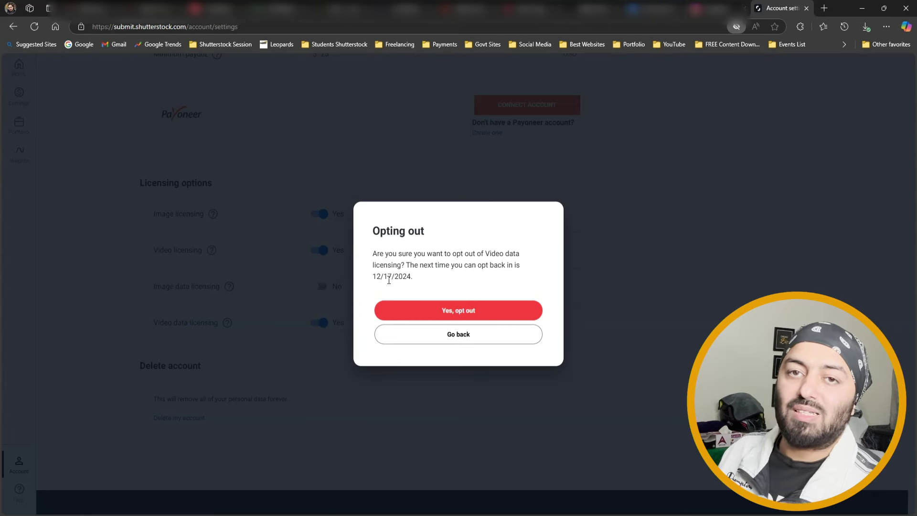
{"action": "left_click", "coordinate": [448, 309]}
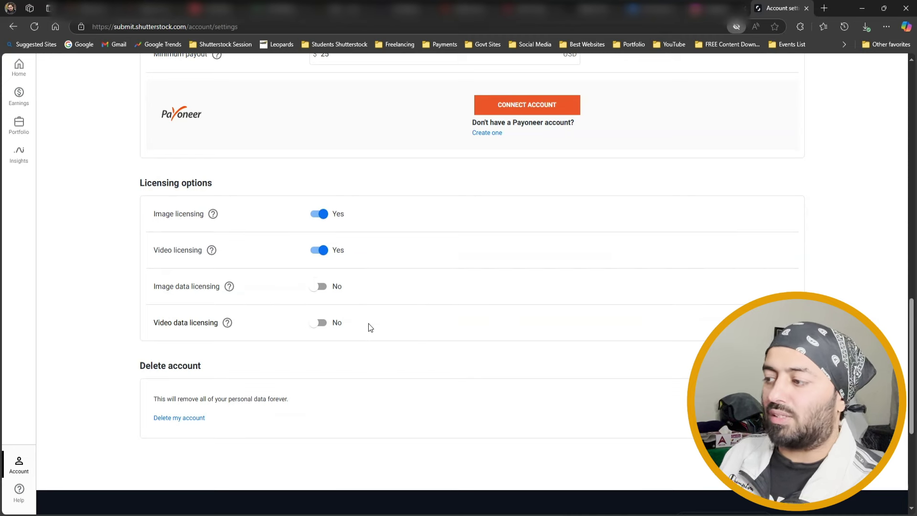
Review the delete-account, payout and contact sections, and save the account settings.
{"action": "scroll", "coordinate": [362, 334], "scroll_direction": "down", "scroll_amount": 1}
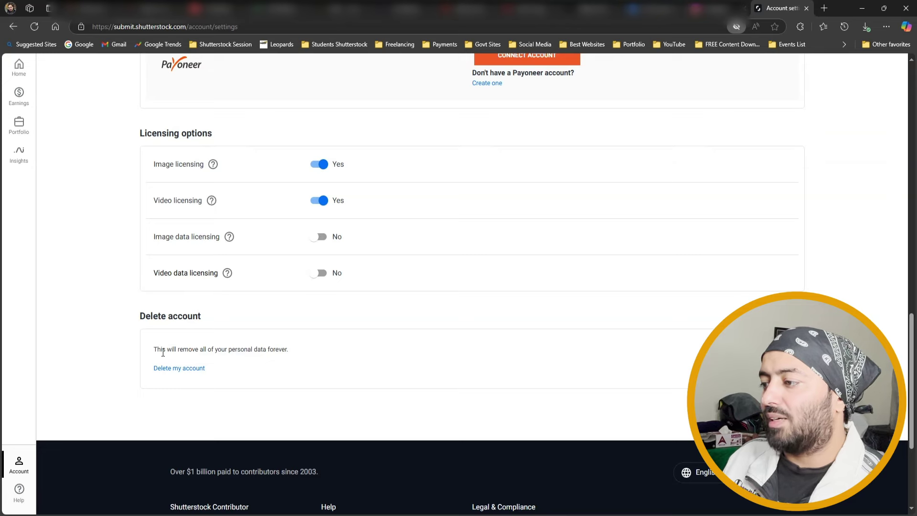
{"action": "left_click_drag", "start_coordinate": [162, 352], "coordinate": [258, 353]}
{"action": "left_click", "coordinate": [367, 347]}
{"action": "scroll", "coordinate": [378, 341], "scroll_direction": "up", "scroll_amount": 5}
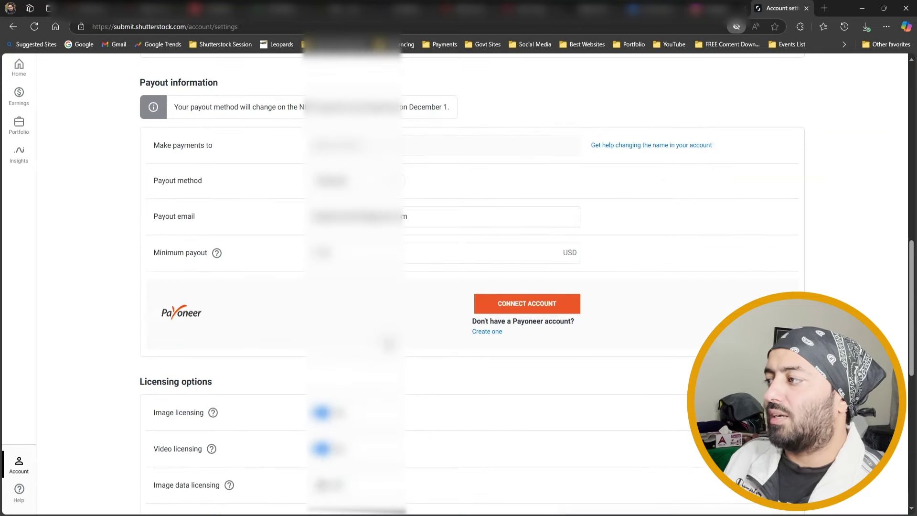
{"action": "scroll", "coordinate": [549, 350], "scroll_direction": "up", "scroll_amount": 10}
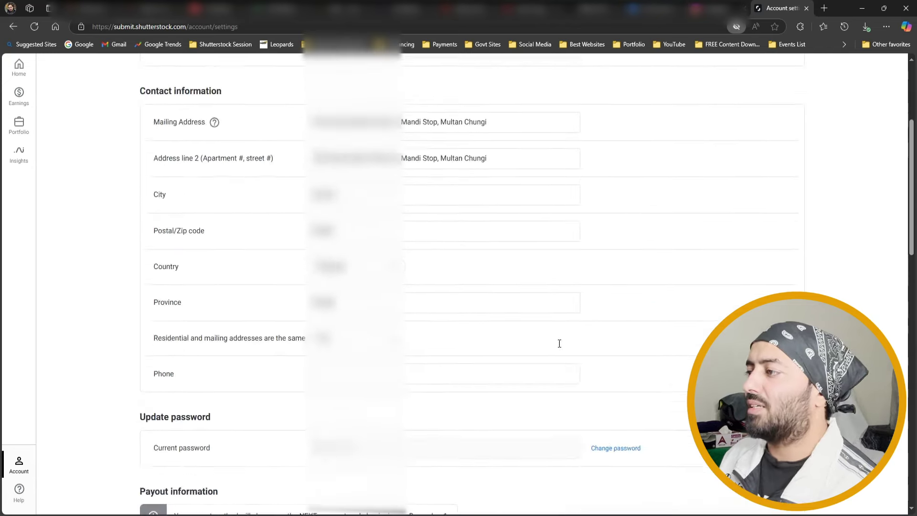
{"action": "scroll", "coordinate": [560, 342], "scroll_direction": "down", "scroll_amount": 12}
{"action": "scroll", "coordinate": [597, 314], "scroll_direction": "up", "scroll_amount": 4}
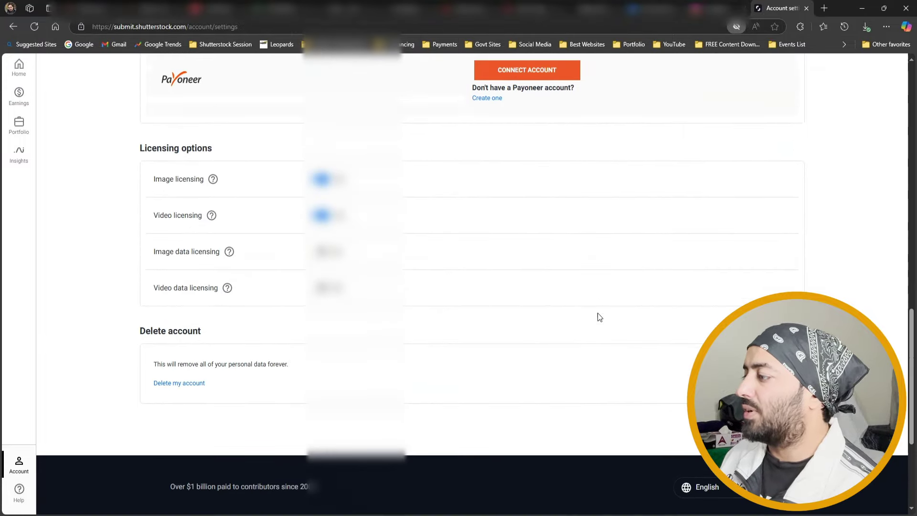
{"action": "scroll", "coordinate": [458, 287], "scroll_direction": "up", "scroll_amount": 9}
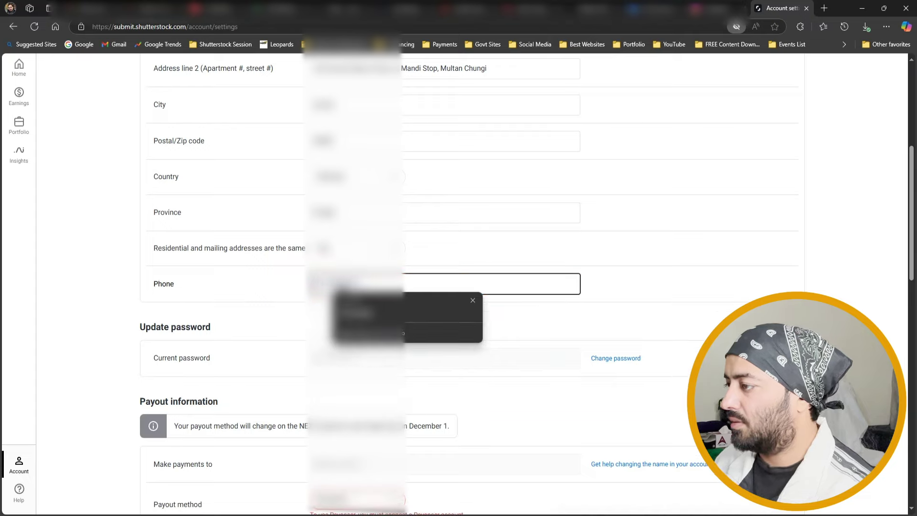
{"action": "scroll", "coordinate": [459, 286], "scroll_direction": "down", "scroll_amount": 10}
{"action": "left_click", "coordinate": [764, 300]}
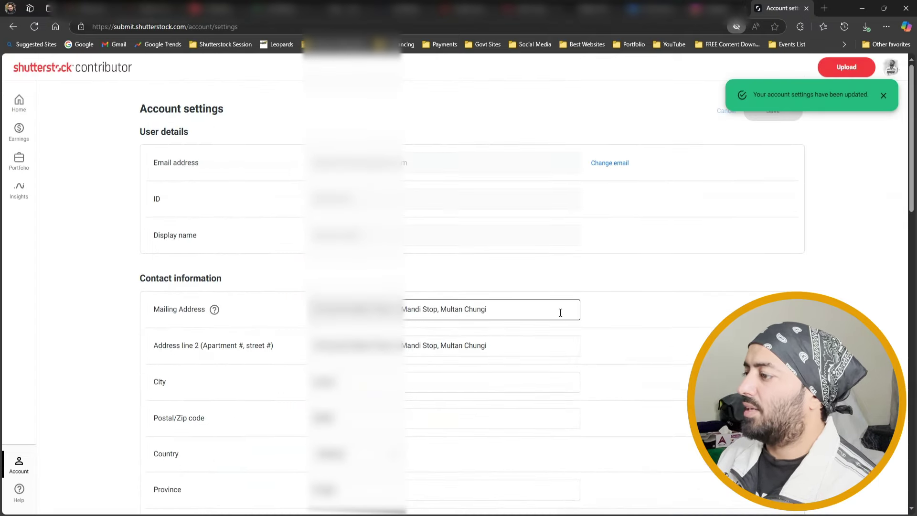
Open the contributor home dashboard and look through its portfolio status, latest downloads and trending keywords.
{"action": "left_click", "coordinate": [19, 102]}
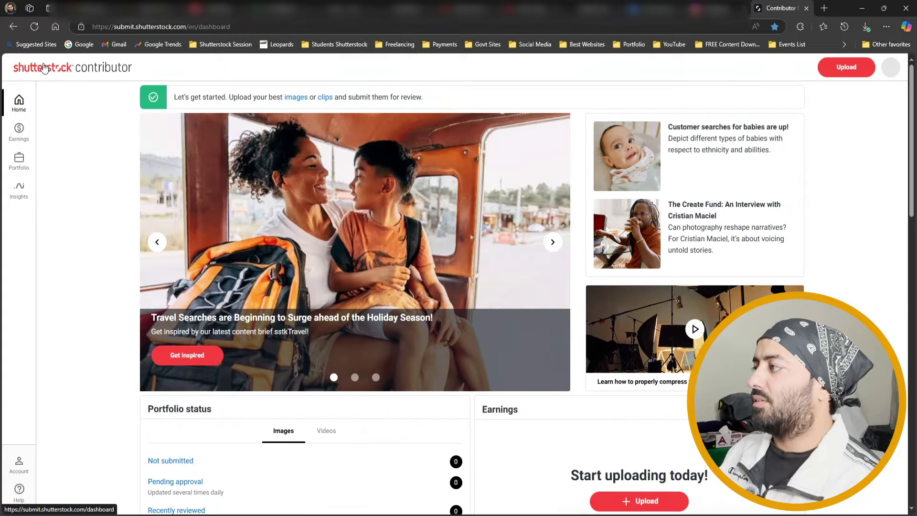
{"action": "scroll", "coordinate": [154, 281], "scroll_direction": "down", "scroll_amount": 4}
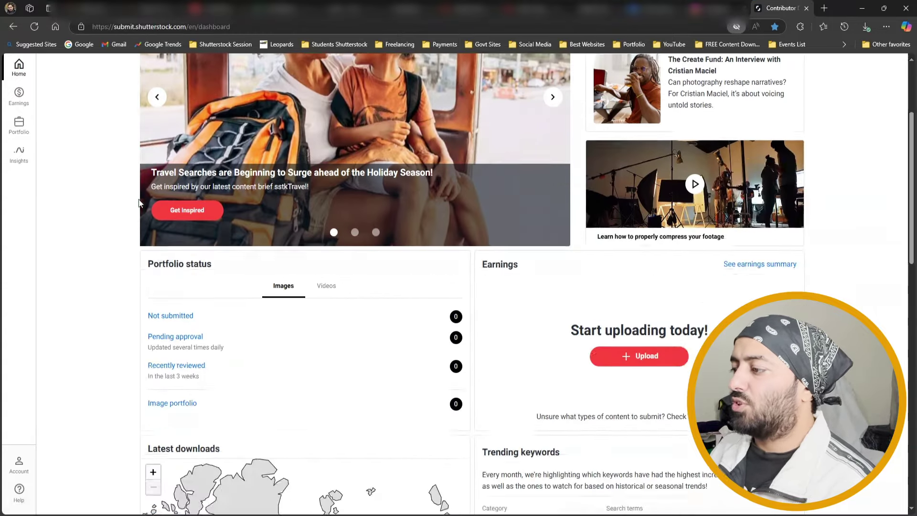
{"action": "scroll", "coordinate": [153, 282], "scroll_direction": "down", "scroll_amount": 5}
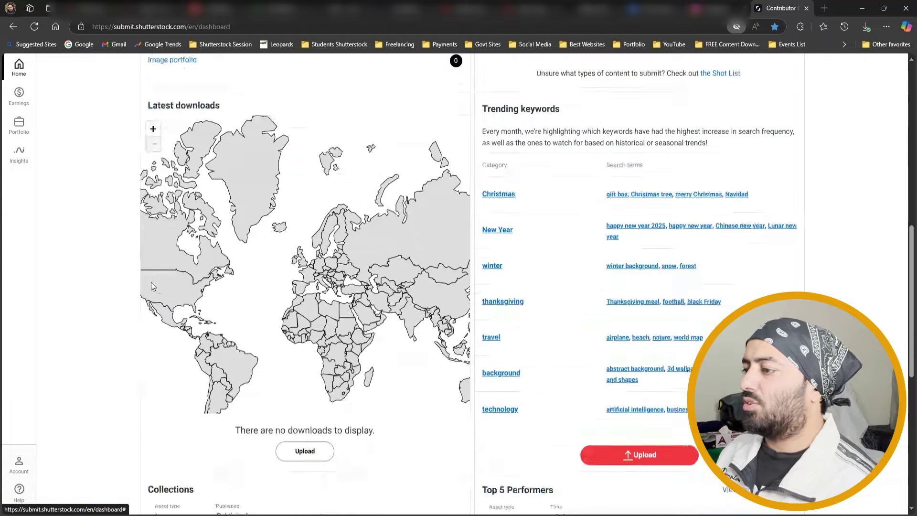
{"action": "scroll", "coordinate": [185, 282], "scroll_direction": "up", "scroll_amount": 10}
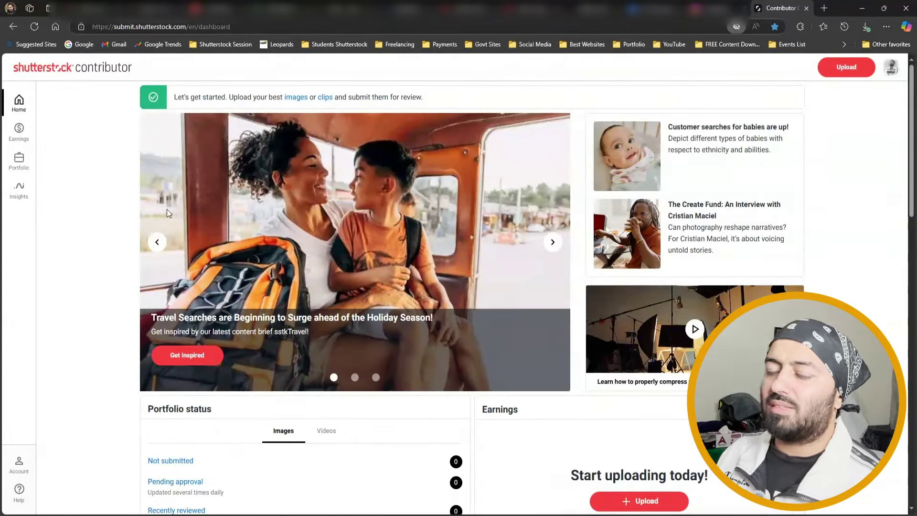